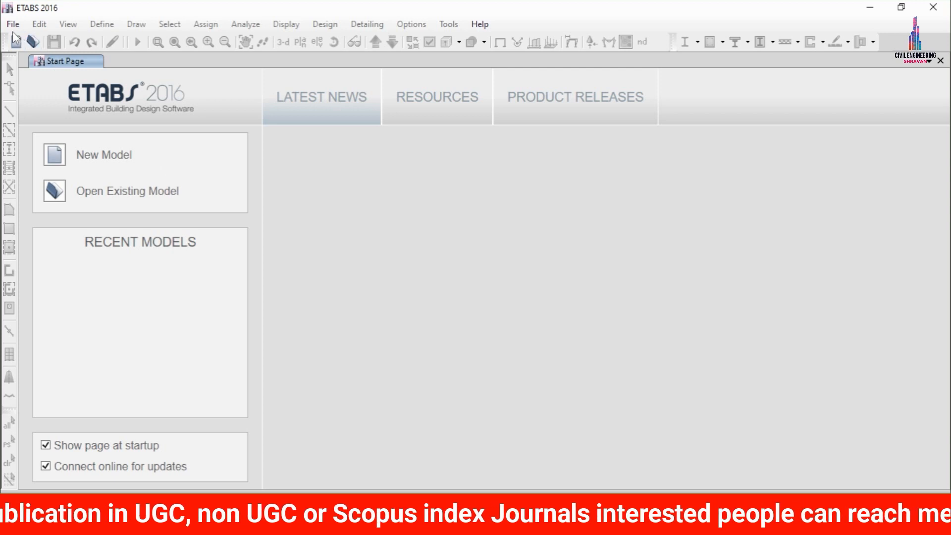
# Start a new model and bring up its initialization settings
pyautogui.click(13, 24)
pyautogui.click(27, 42)
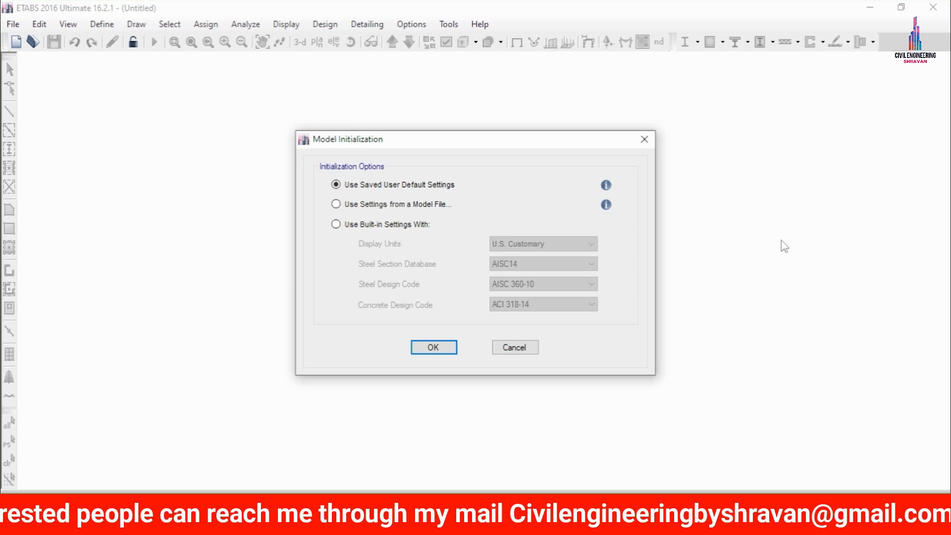
# Switch to DATA.pdf in Edge, examine the number of stories, building shape and floor heights, and return to ETABS
pyautogui.hotkey('alt', 'Tab')
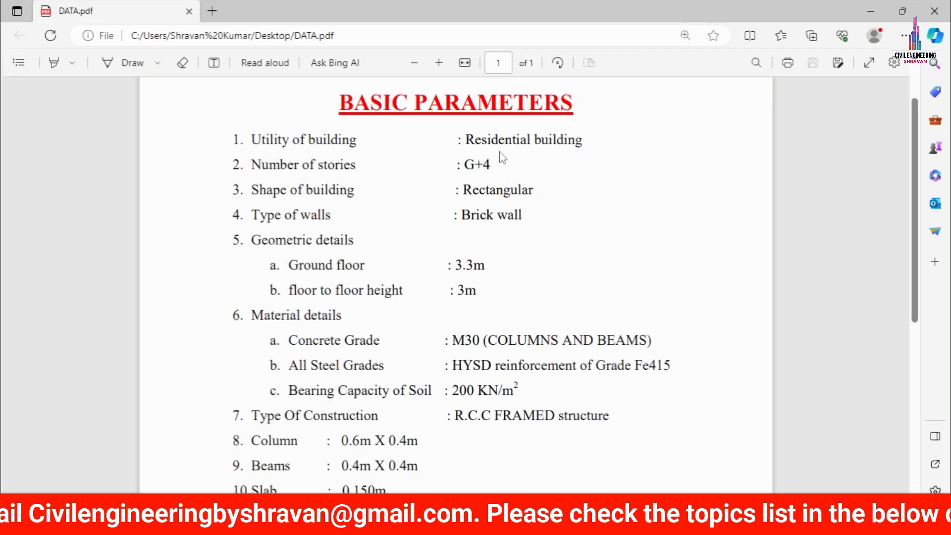
pyautogui.moveTo(494, 162); pyautogui.dragTo(464, 164)
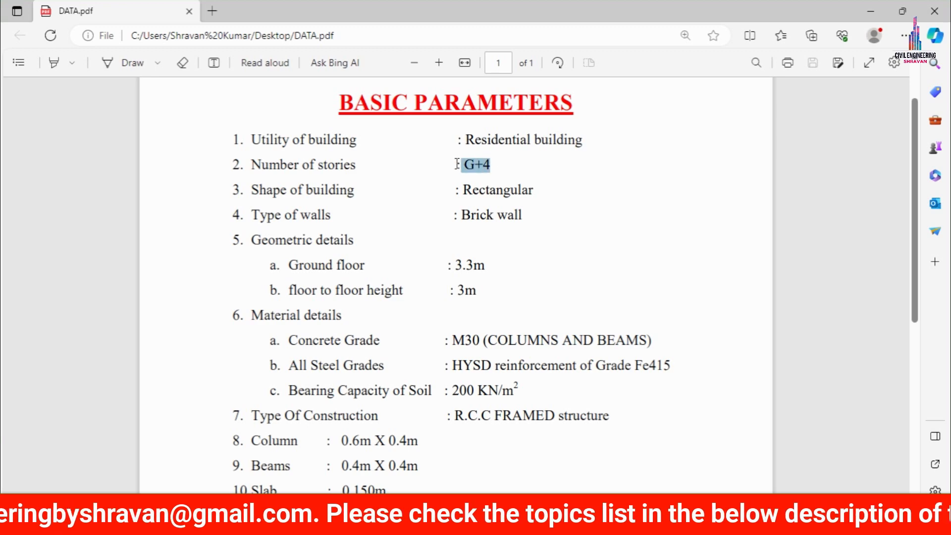
pyautogui.click(465, 191)
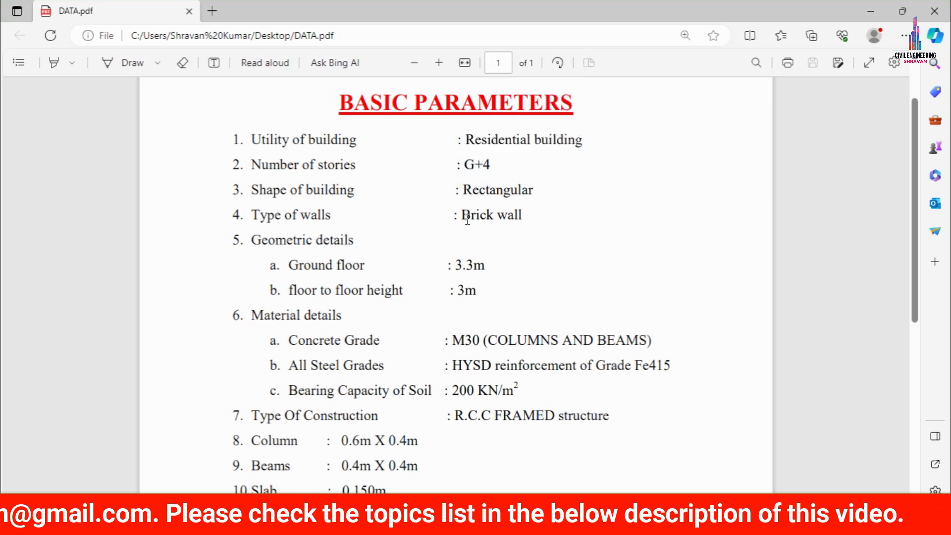
pyautogui.moveTo(454, 264); pyautogui.dragTo(464, 289)
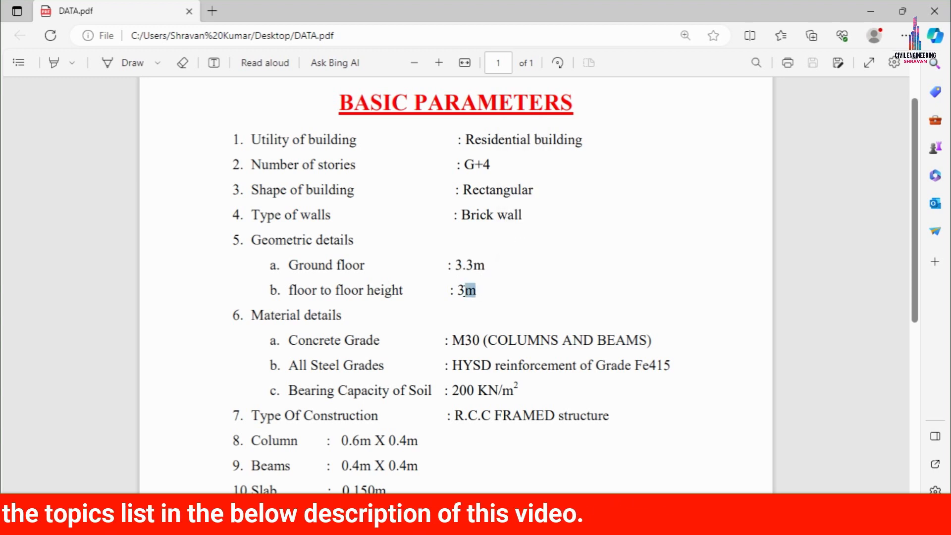
pyautogui.click(464, 289)
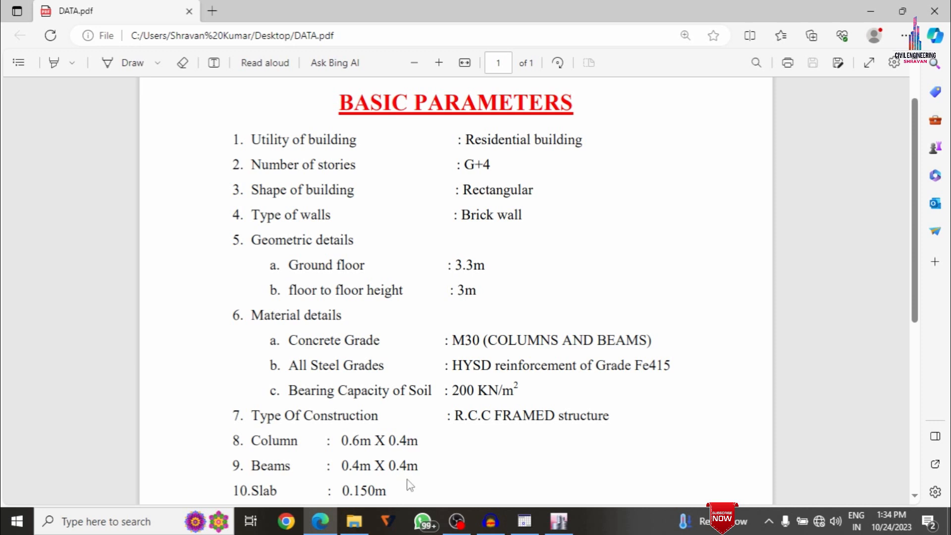
pyautogui.click(886, 4)
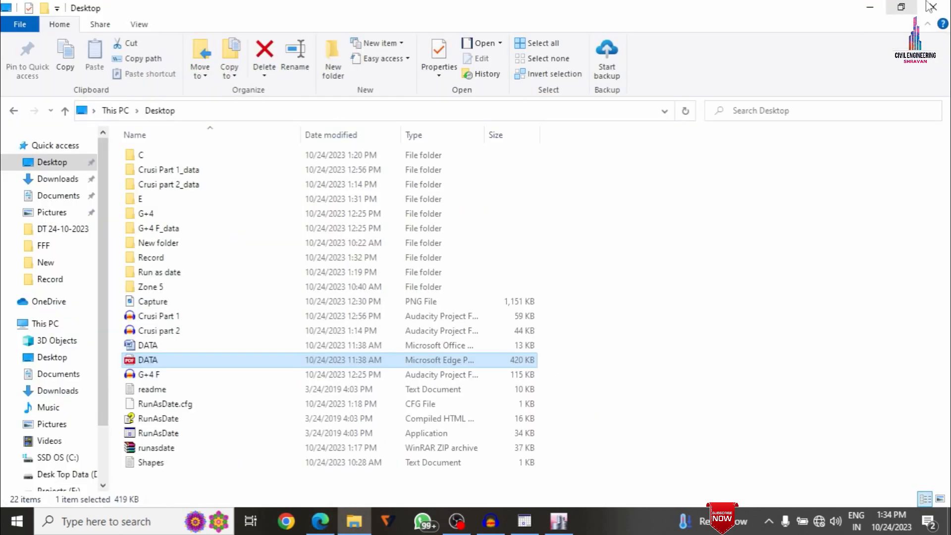
pyautogui.click(886, 5)
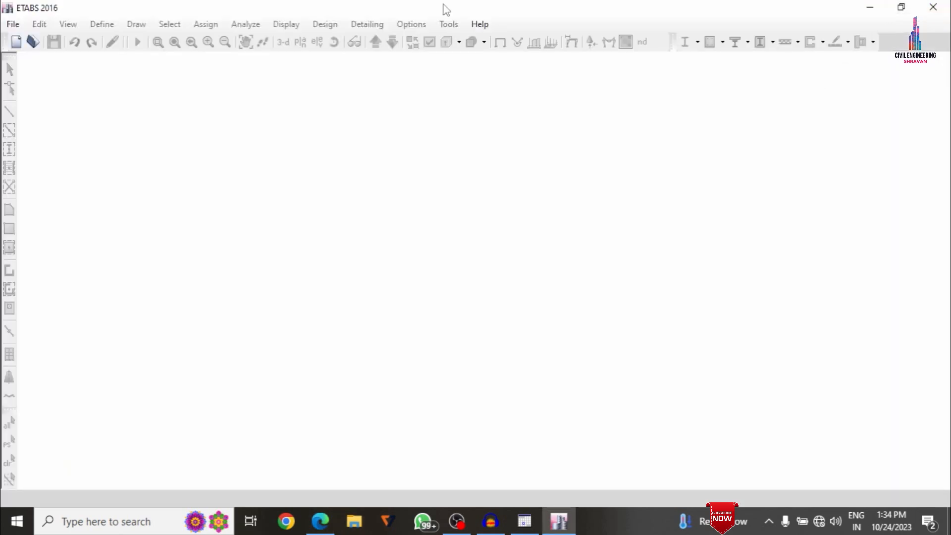
# Start a new model that uses built-in settings with Metric SI display units
pyautogui.click(14, 25)
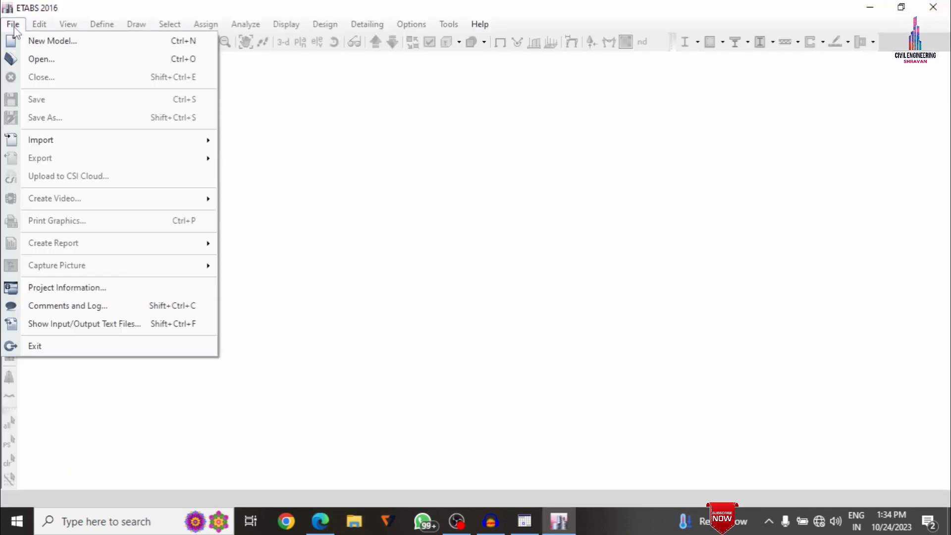
pyautogui.click(38, 41)
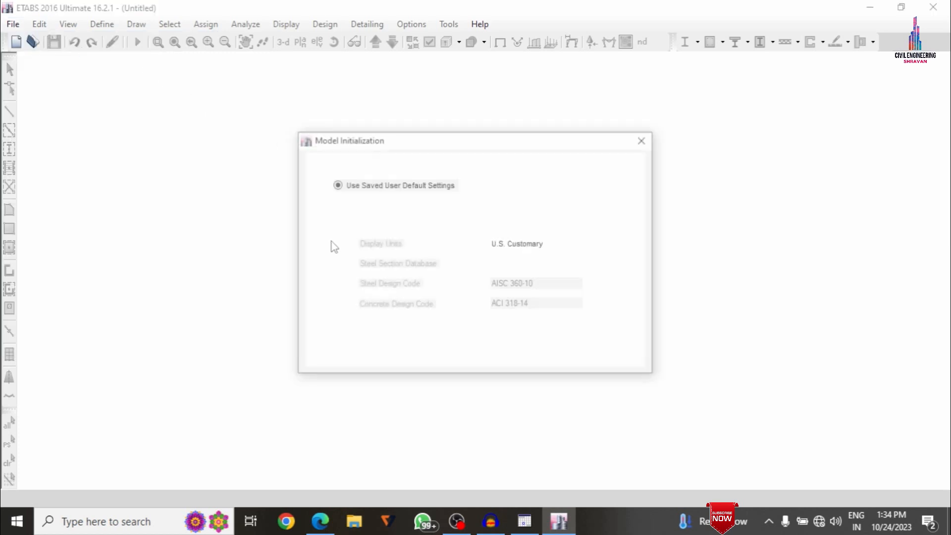
pyautogui.click(357, 224)
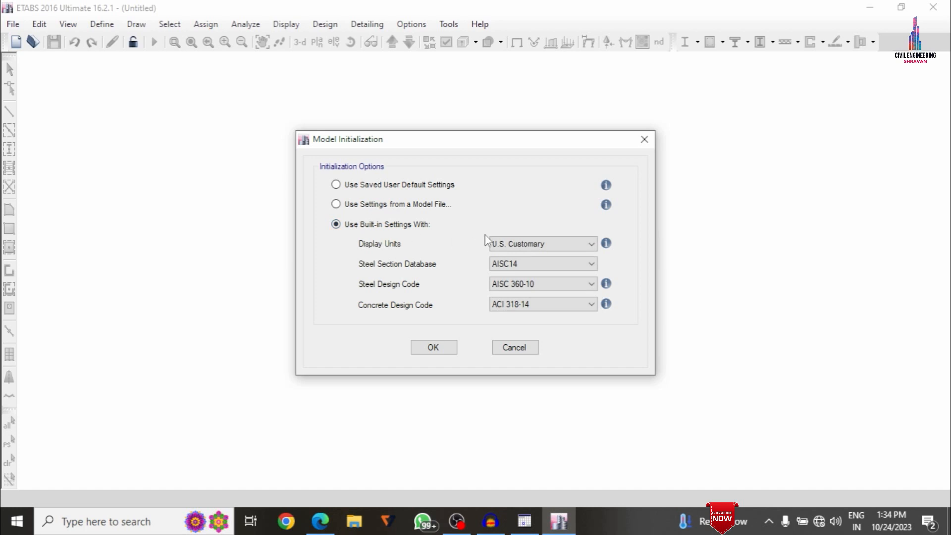
pyautogui.click(501, 243)
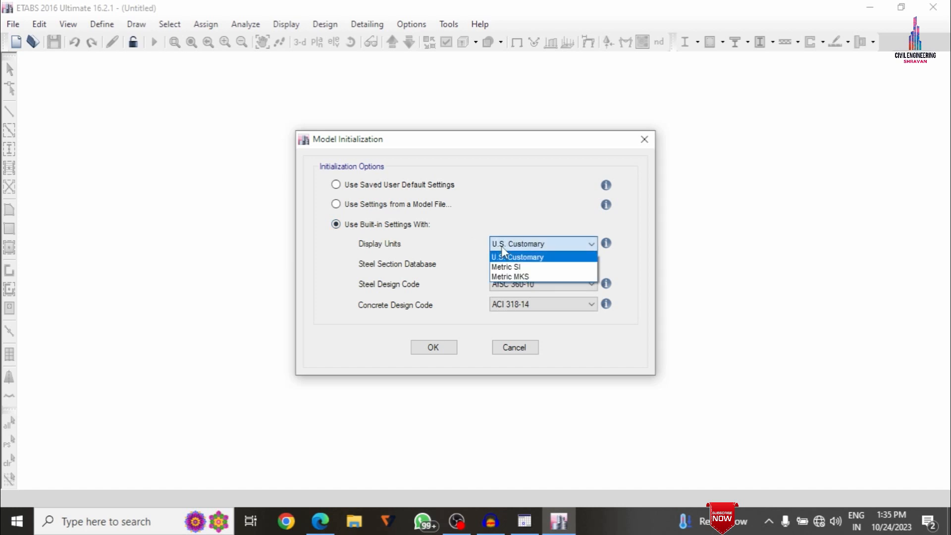
pyautogui.click(504, 266)
# Choose the Indian steel section database, IS 800:2007 for steel and IS 456:2000 for concrete design, and accept the initialization
pyautogui.click(506, 263)
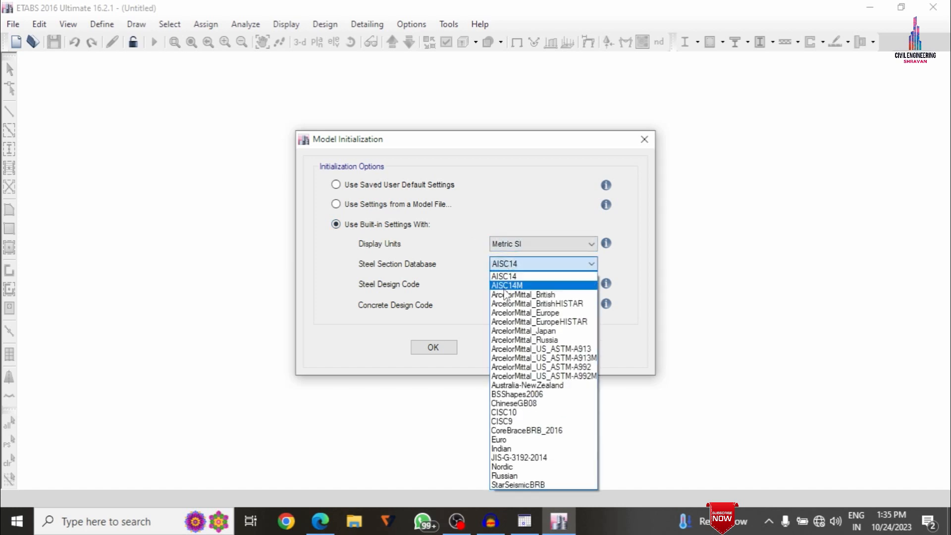
pyautogui.press('i')
pyautogui.press('Tab')
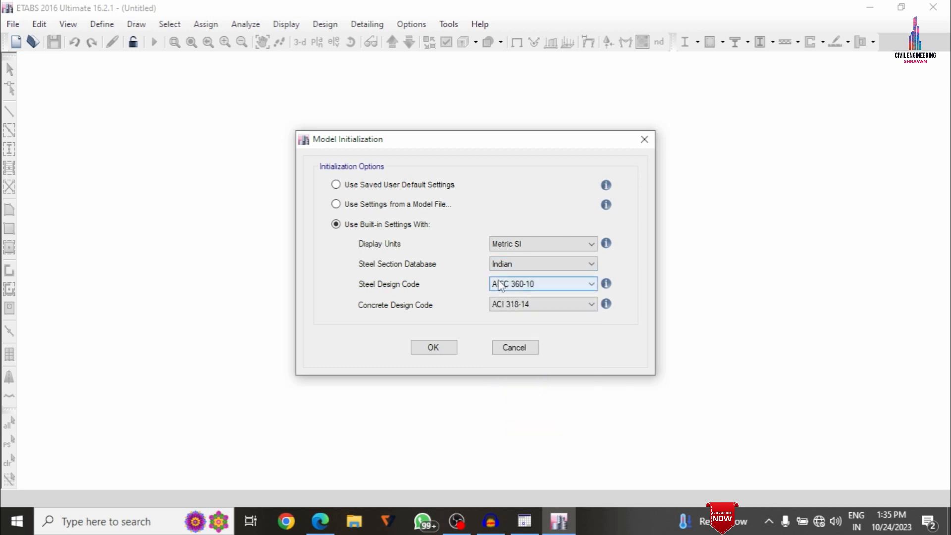
pyautogui.click(503, 285)
pyautogui.press('i')
pyautogui.click(502, 285)
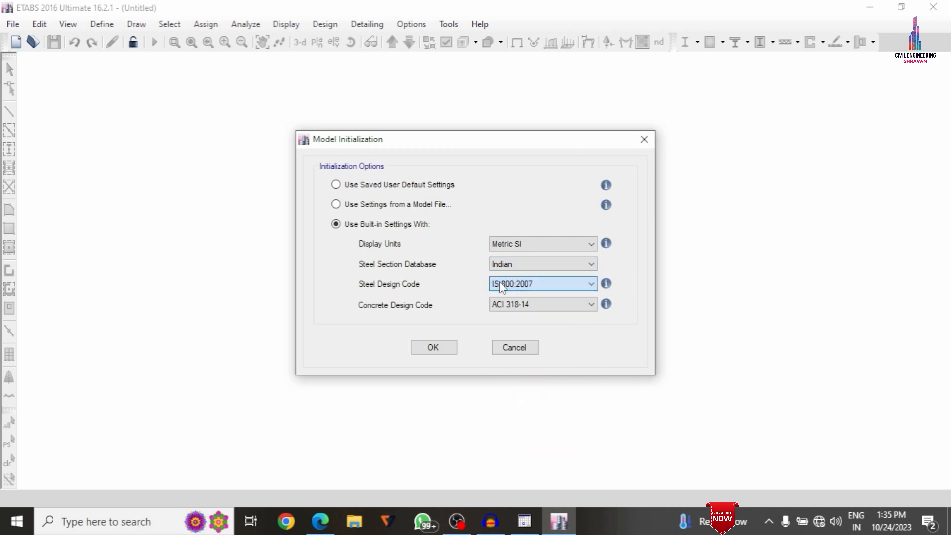
pyautogui.click(505, 301)
pyautogui.press('i')
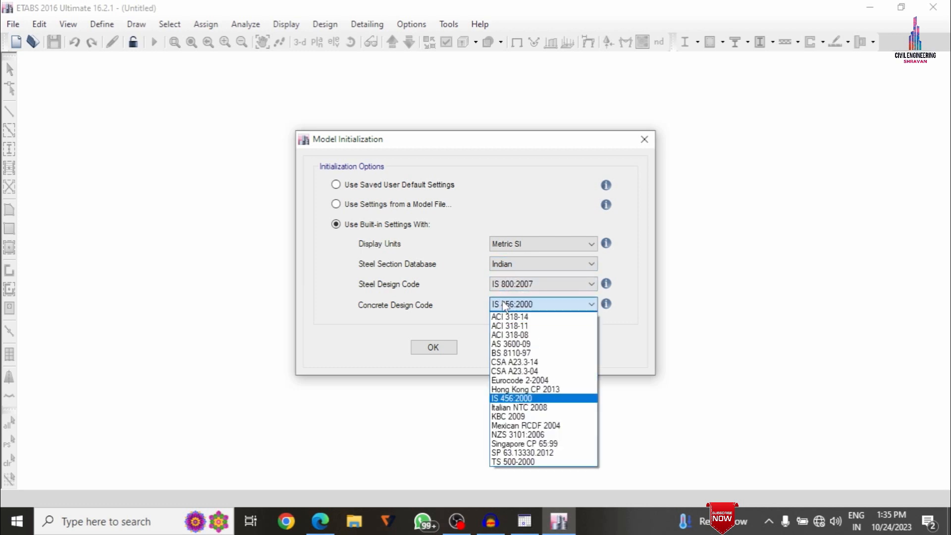
pyautogui.click(504, 304)
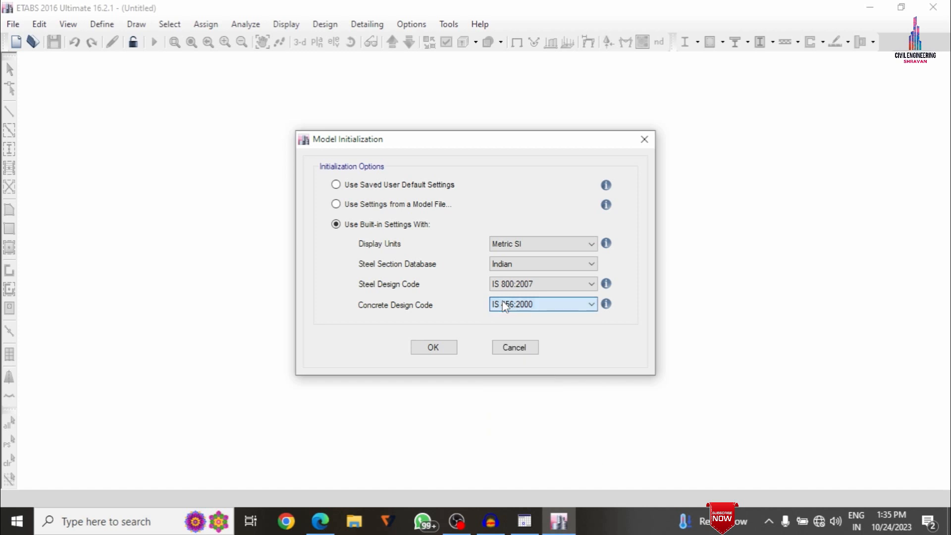
pyautogui.click(448, 348)
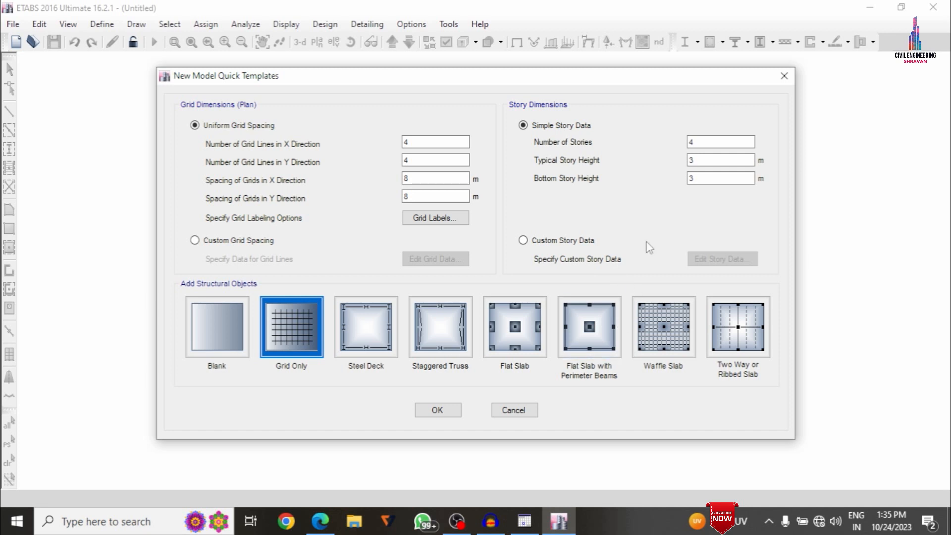
# Define a uniform grid with 7 lines in X and 5 in Y at 4 m spacing, keeping the default grid labels
pyautogui.doubleClick(422, 142)
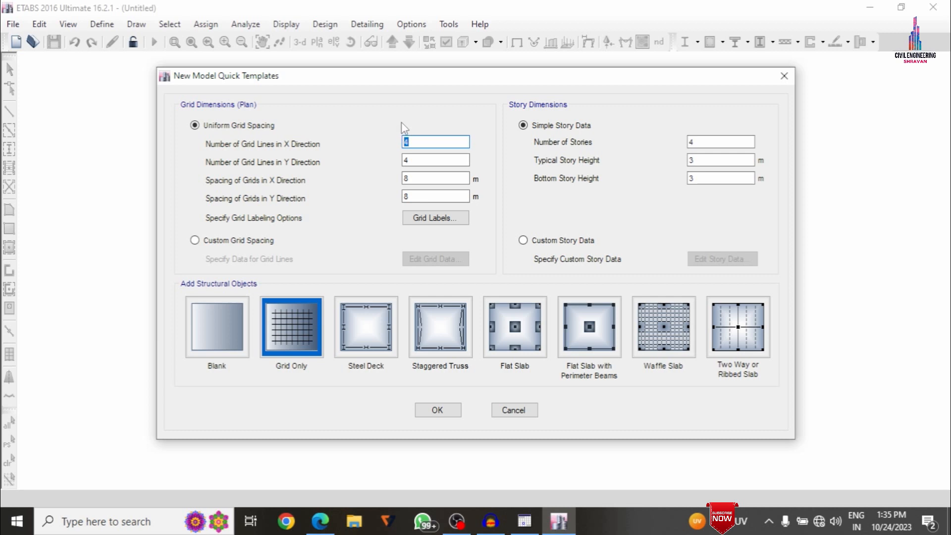
pyautogui.write('7')
pyautogui.press('Tab')
pyautogui.write('4')
pyautogui.press('Tab')
pyautogui.write('4')
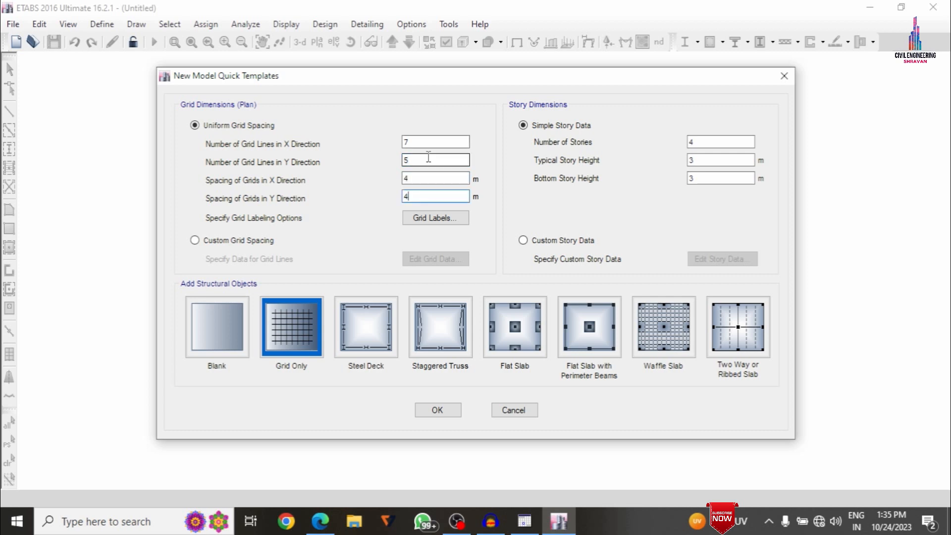
pyautogui.click(429, 159)
pyautogui.click(427, 219)
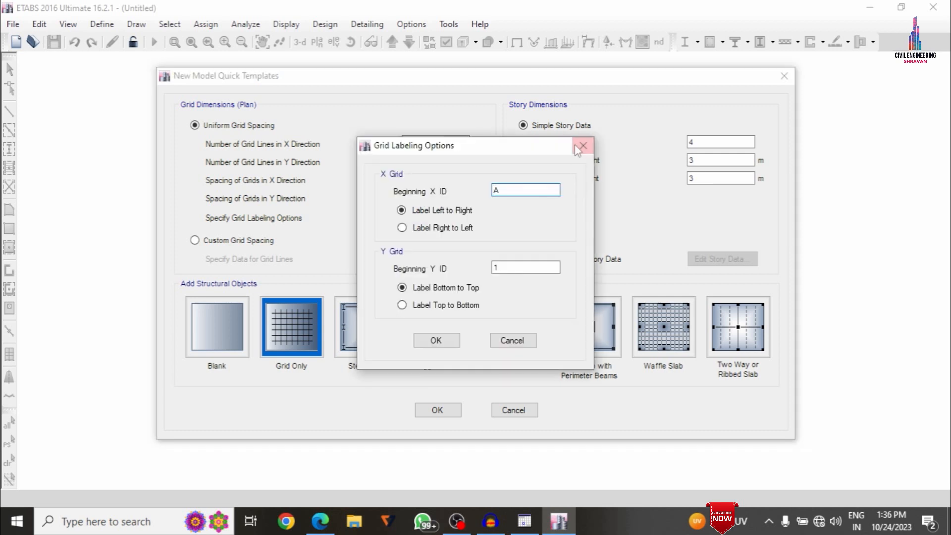
pyautogui.click(581, 146)
# Switch to custom grid spacing and show the grid line data as spacing instead of ordinates
pyautogui.click(240, 242)
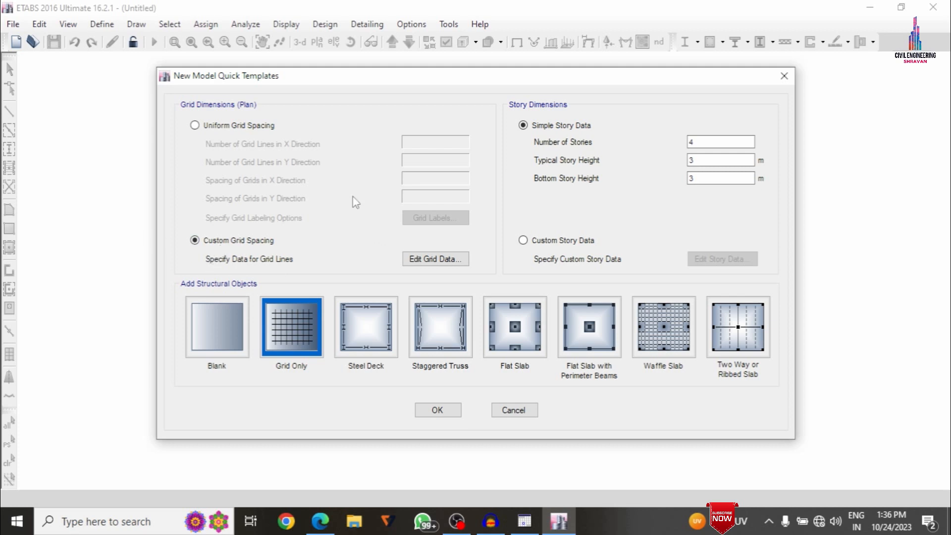
pyautogui.click(430, 258)
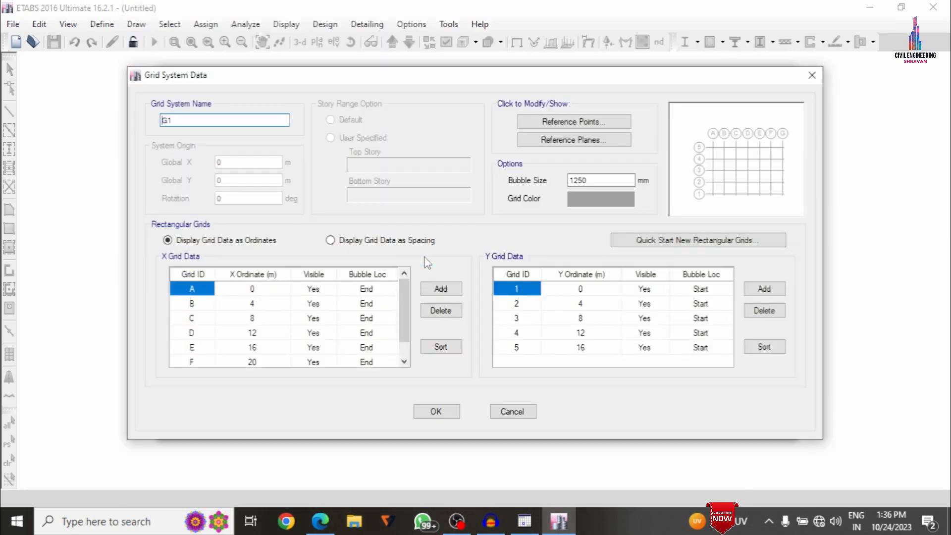
pyautogui.click(359, 242)
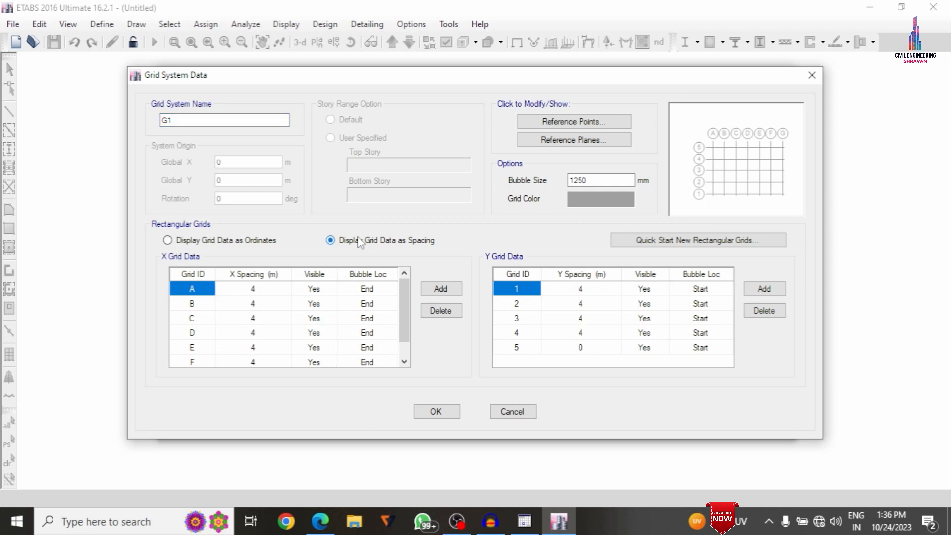
# Set the X spacing of grids A and C to 3.5 m and of grid E to 2 m
pyautogui.click(274, 292)
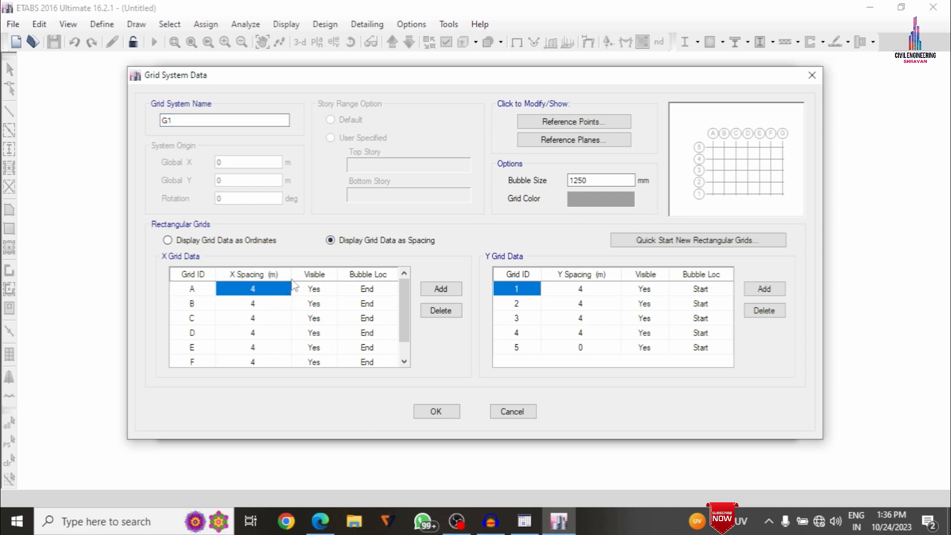
pyautogui.write('3')
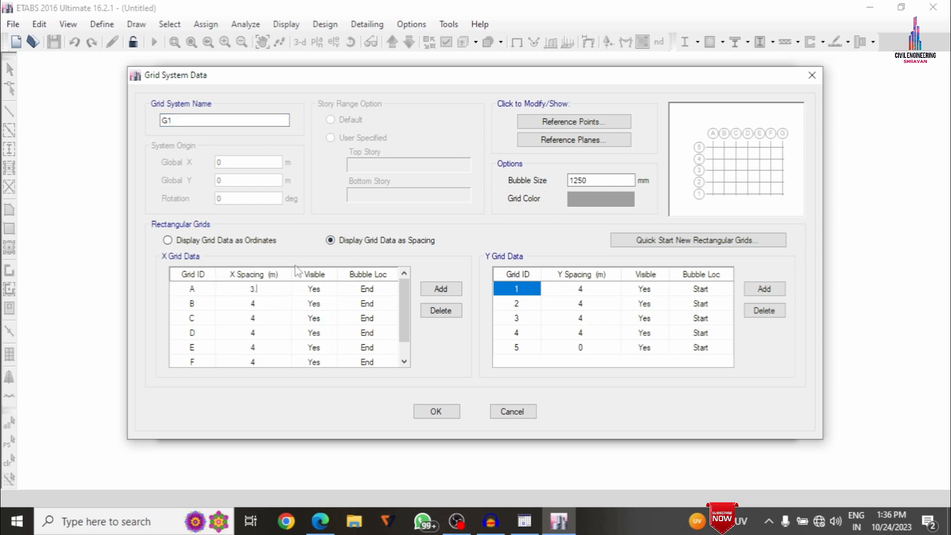
pyautogui.write('.5')
pyautogui.click(268, 303)
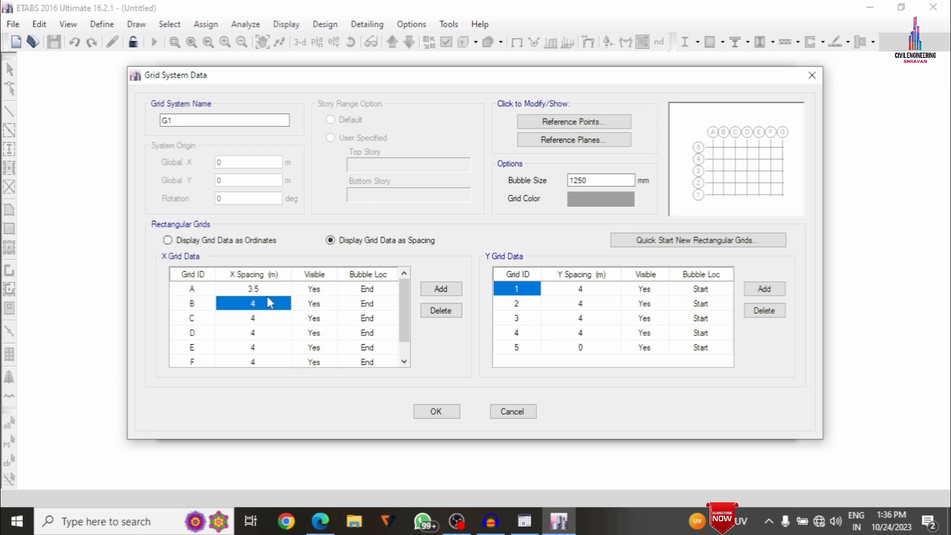
pyautogui.click(266, 316)
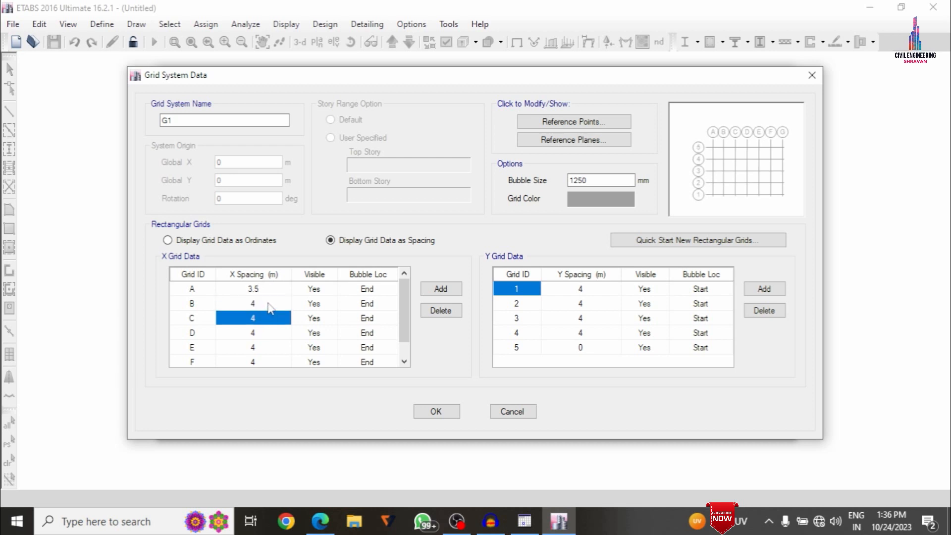
pyautogui.write('3.5')
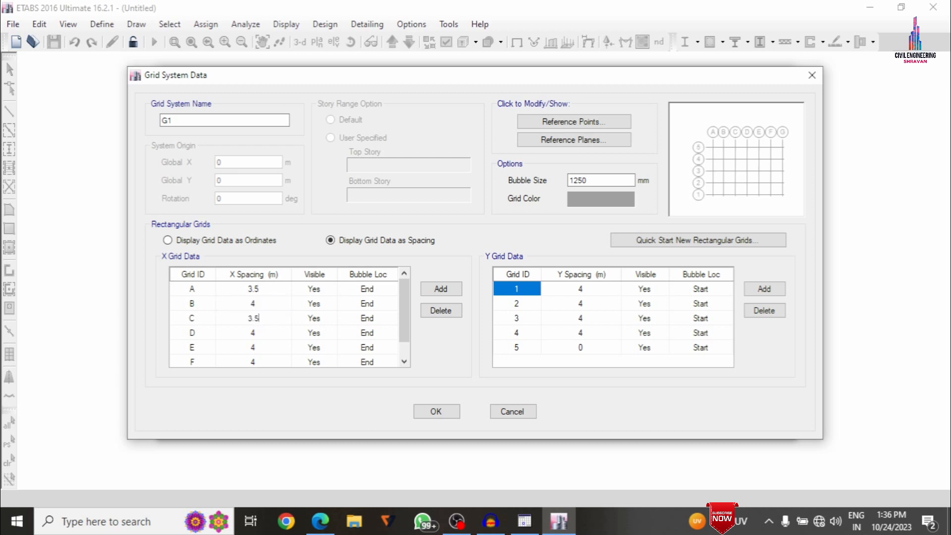
pyautogui.click(262, 347)
pyautogui.write('2')
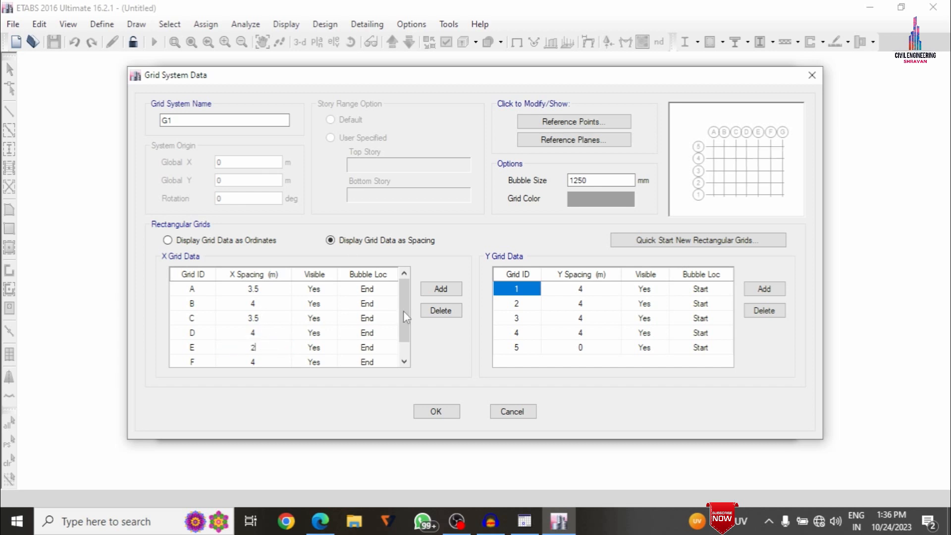
# Set the Y spacing of grids 2 and 4 to 3.5 m and accept the grid system data
pyautogui.click(589, 306)
pyautogui.write('3')
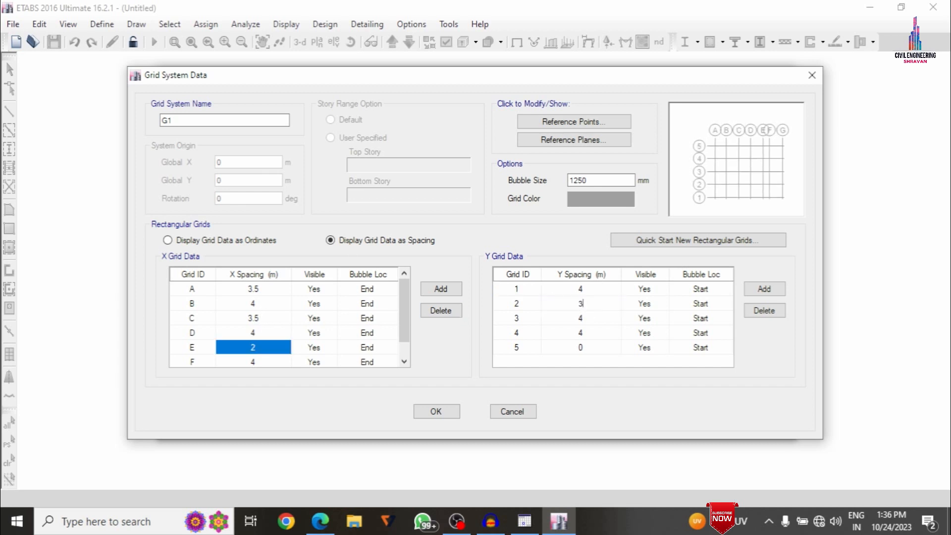
pyautogui.write('.5')
pyautogui.click(582, 331)
pyautogui.write('3.5')
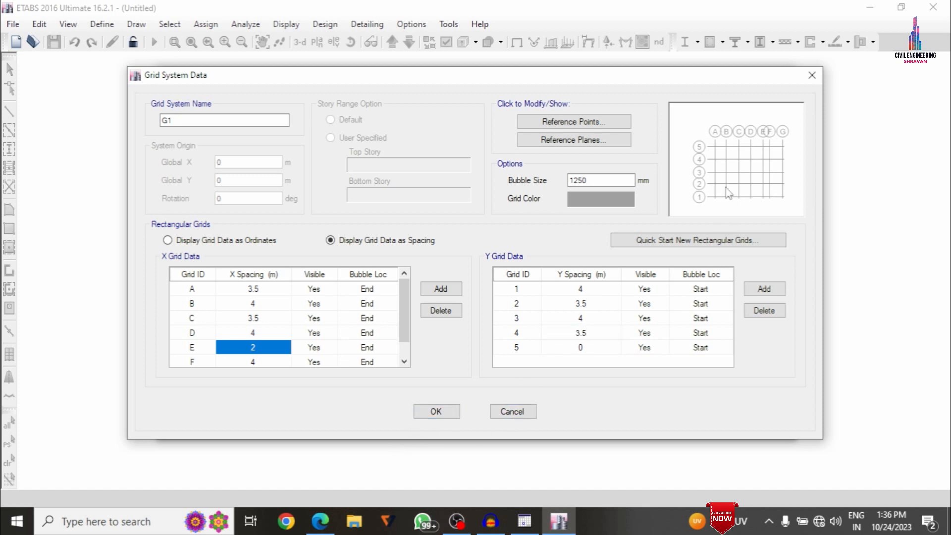
pyautogui.click(428, 414)
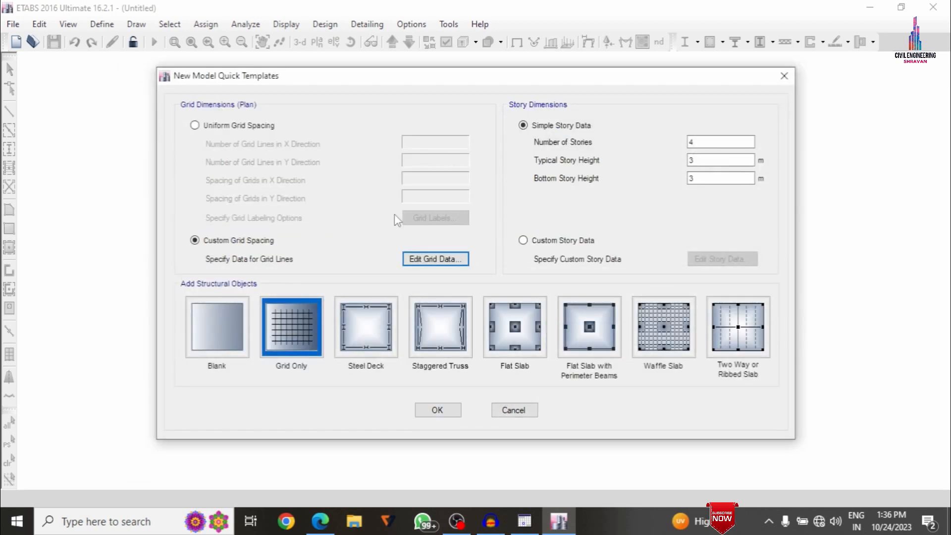
# Set the number of stories to 5 in the simple story data
pyautogui.doubleClick(713, 142)
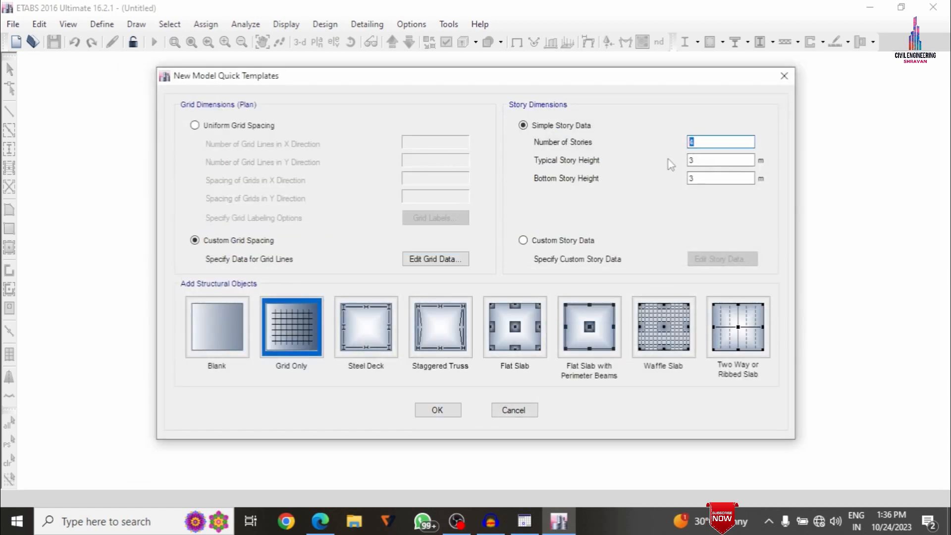
pyautogui.write('5')
pyautogui.click(713, 159)
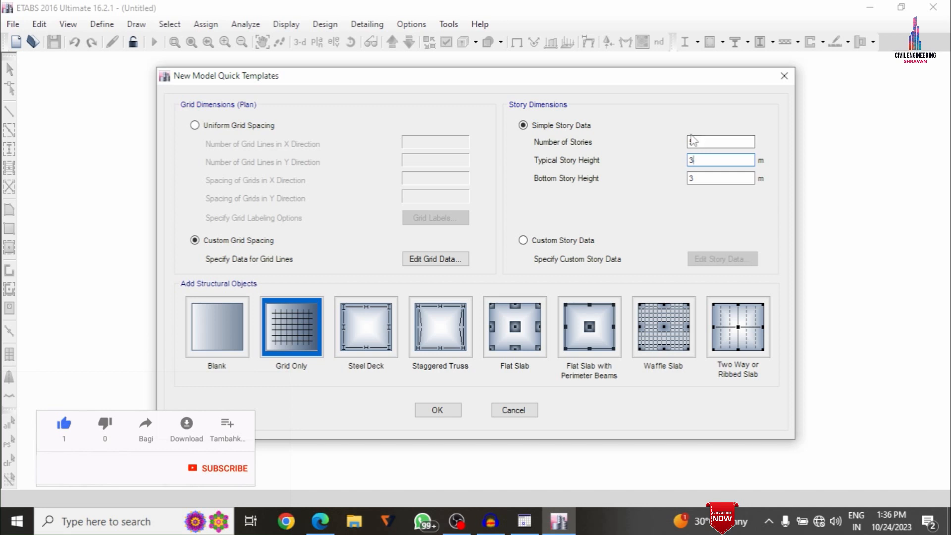
# Set the bottom story height to 3.3 m and create the model with the Grid Only template
pyautogui.press('Tab')
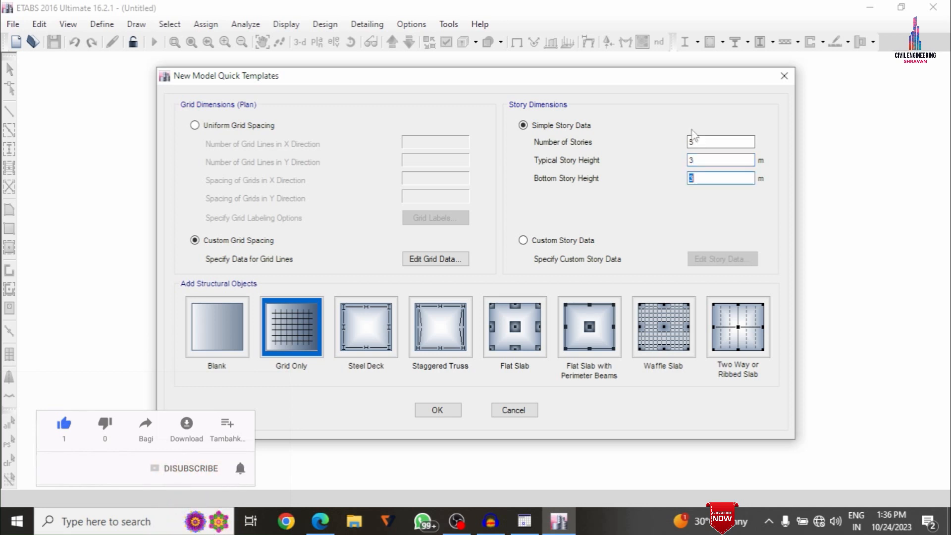
pyautogui.write('3')
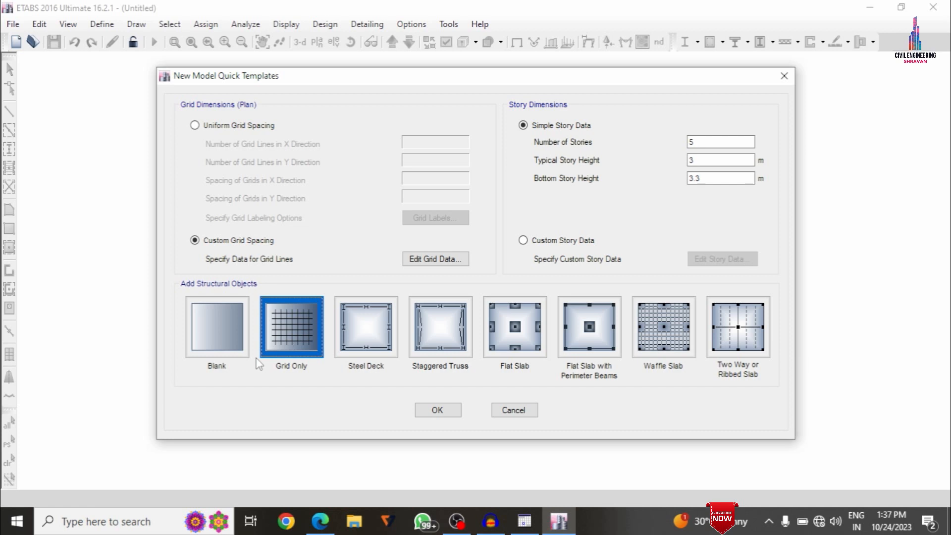
pyautogui.click(429, 410)
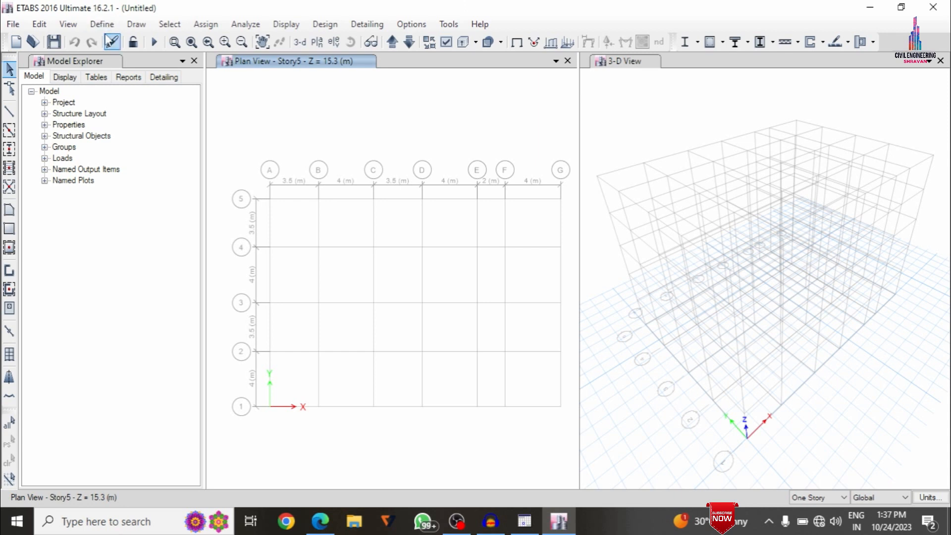
# Add a new concrete material of grade M30 from the India region under the Indian standard, with its default property data
pyautogui.click(102, 24)
pyautogui.click(119, 44)
pyautogui.click(547, 185)
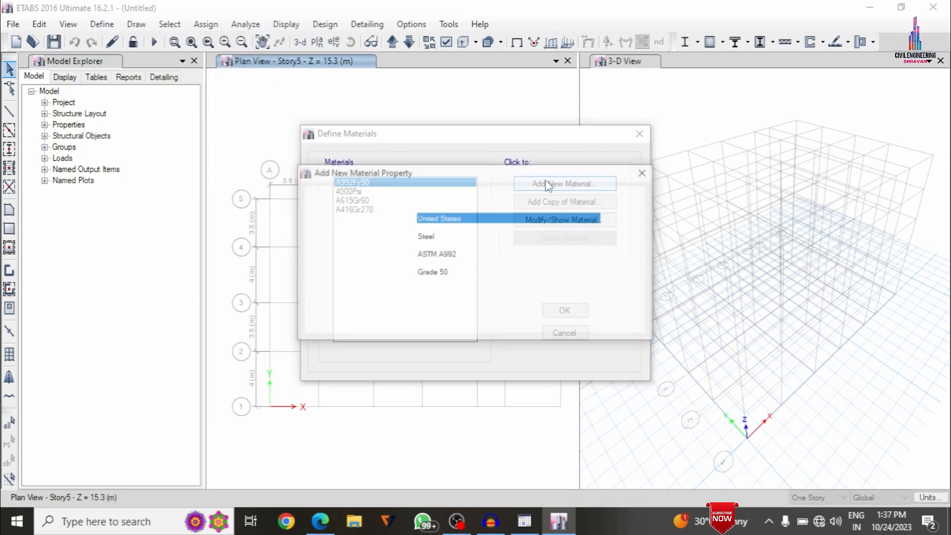
pyautogui.click(456, 218)
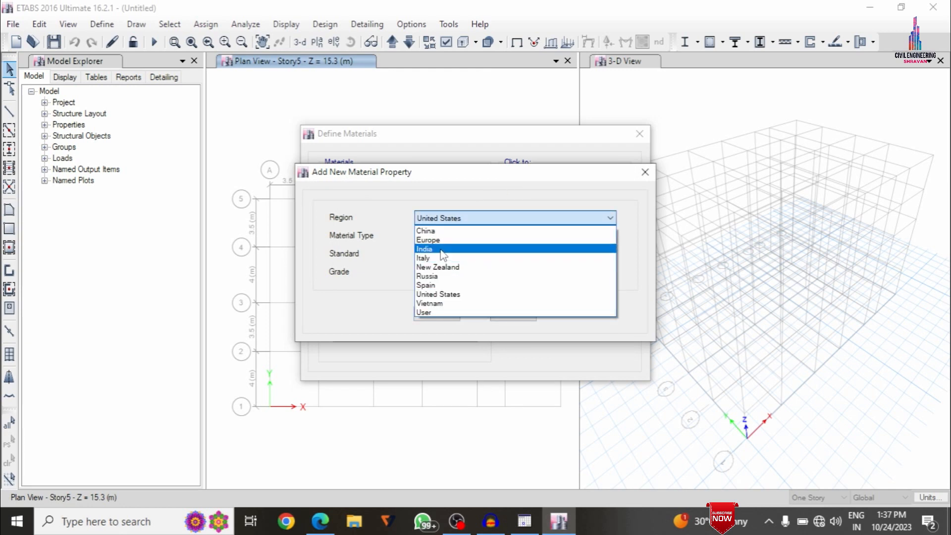
pyautogui.click(442, 250)
pyautogui.click(443, 237)
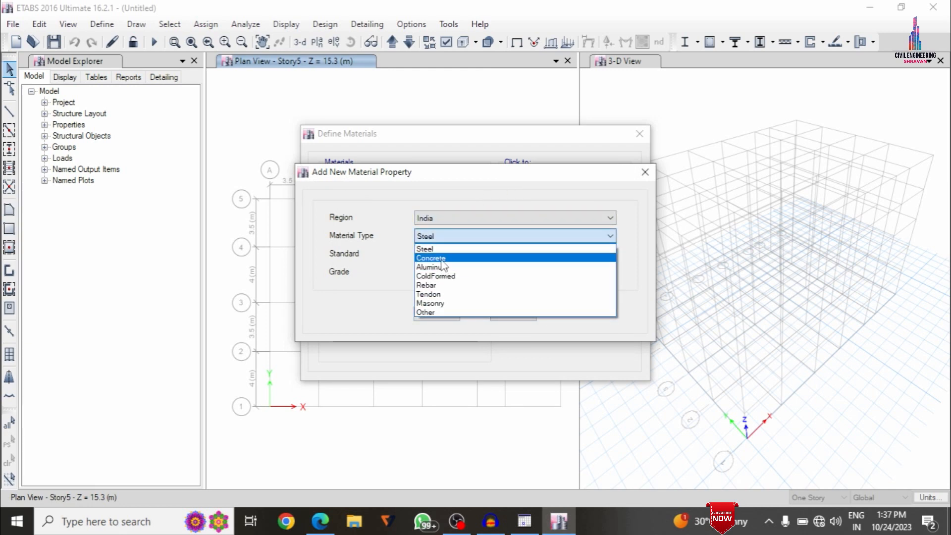
pyautogui.click(442, 258)
pyautogui.click(447, 271)
pyautogui.click(448, 280)
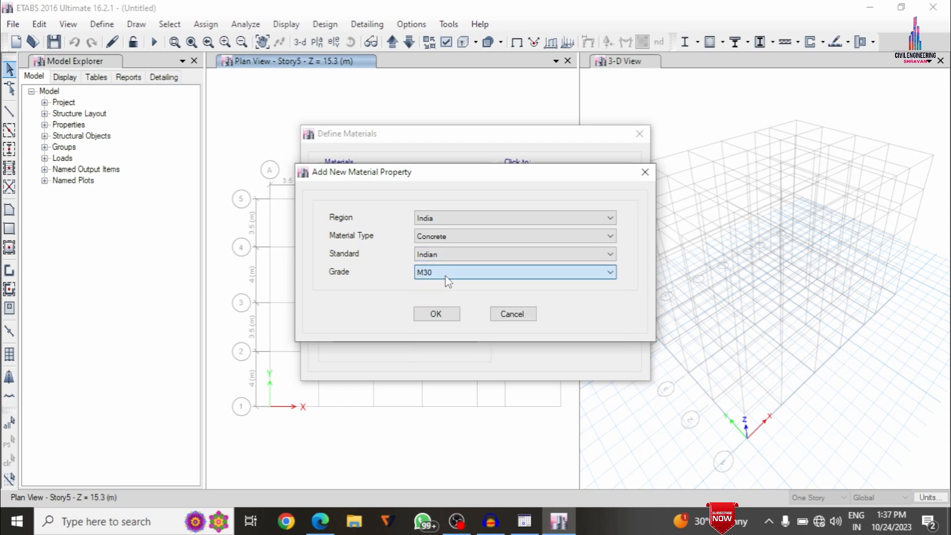
pyautogui.click(432, 313)
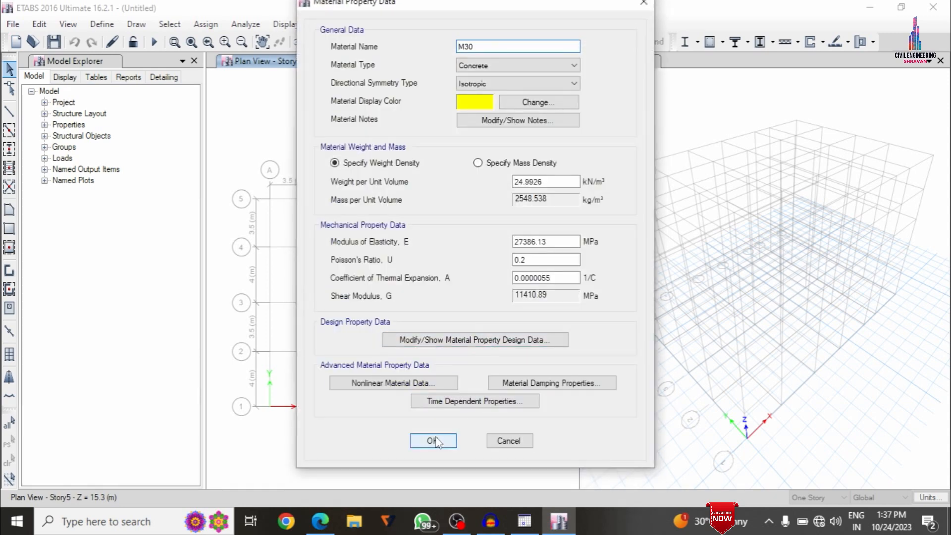
pyautogui.click(436, 441)
# Add an Indian rebar material of HYSD Grade 415 with default property data and accept the material definitions
pyautogui.click(535, 184)
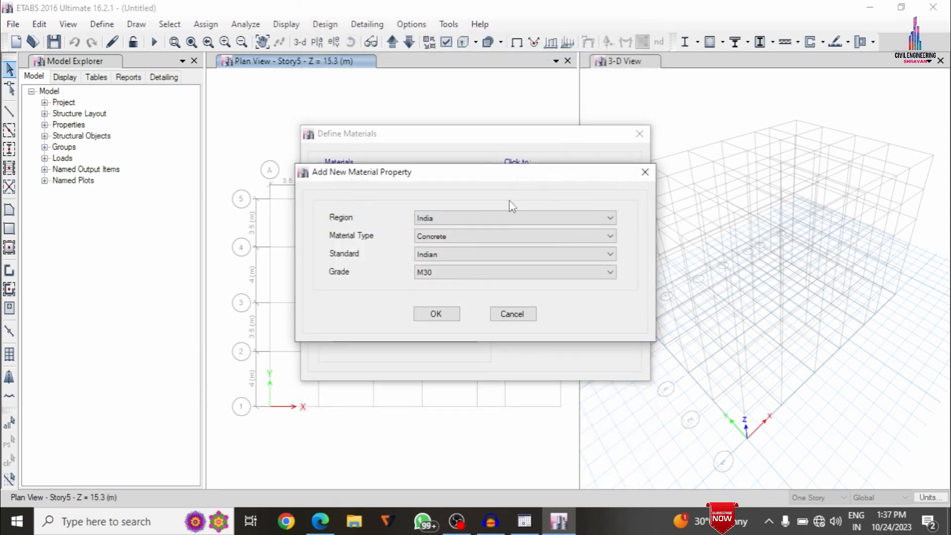
pyautogui.click(446, 231)
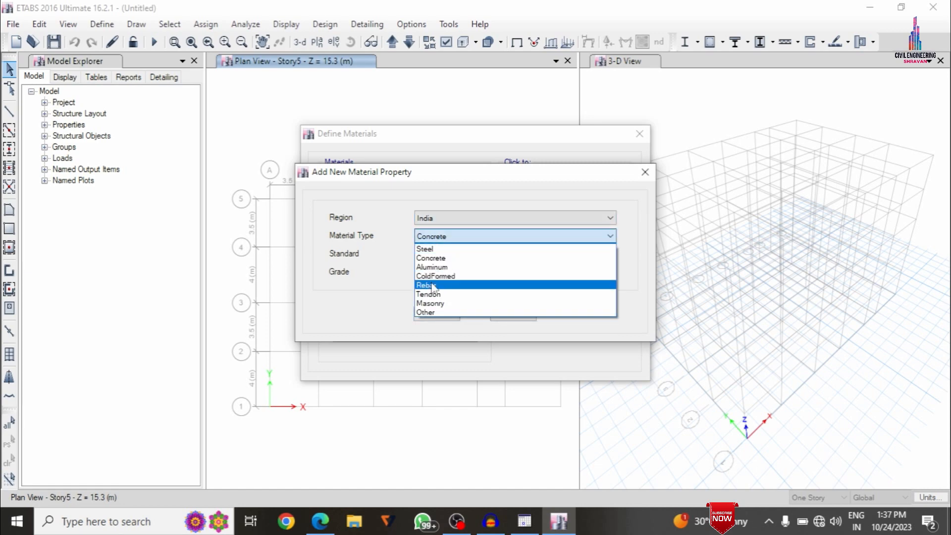
pyautogui.click(433, 285)
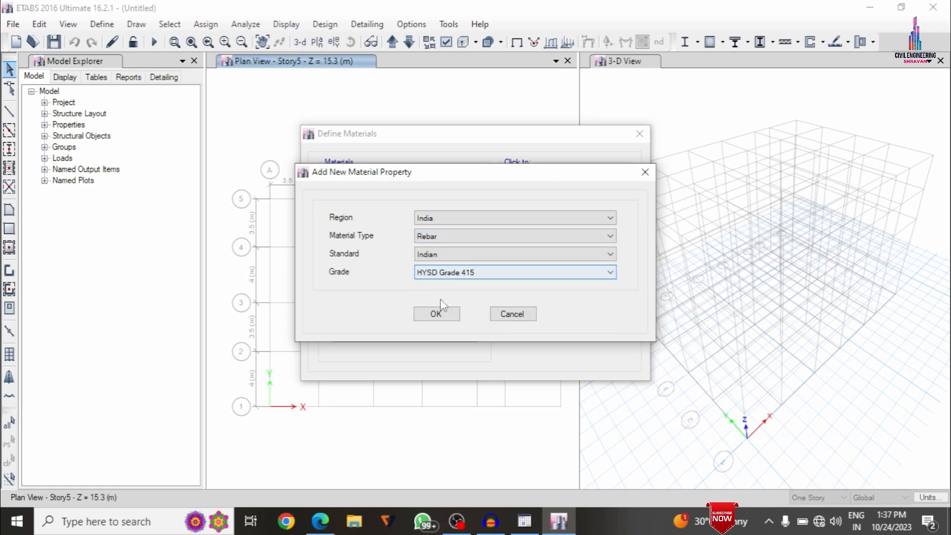
pyautogui.click(439, 313)
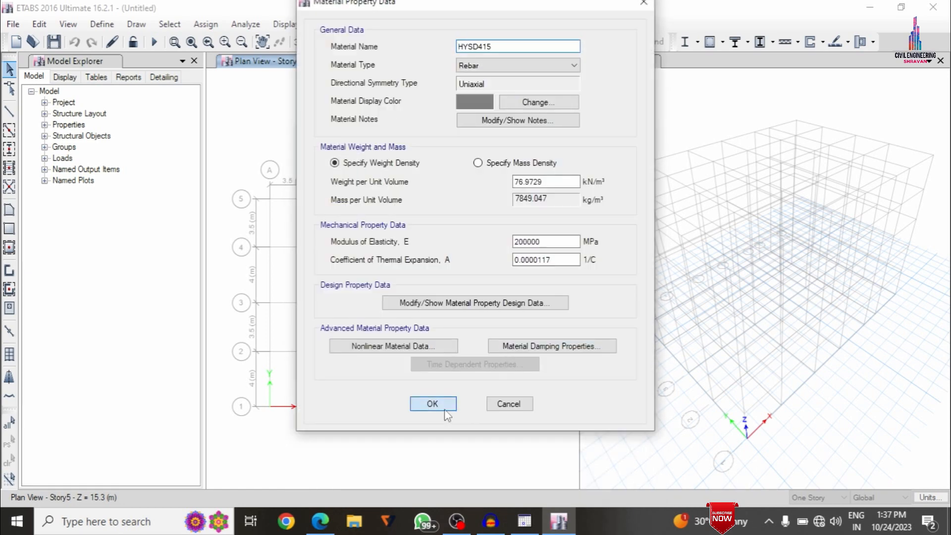
pyautogui.click(436, 405)
pyautogui.click(559, 310)
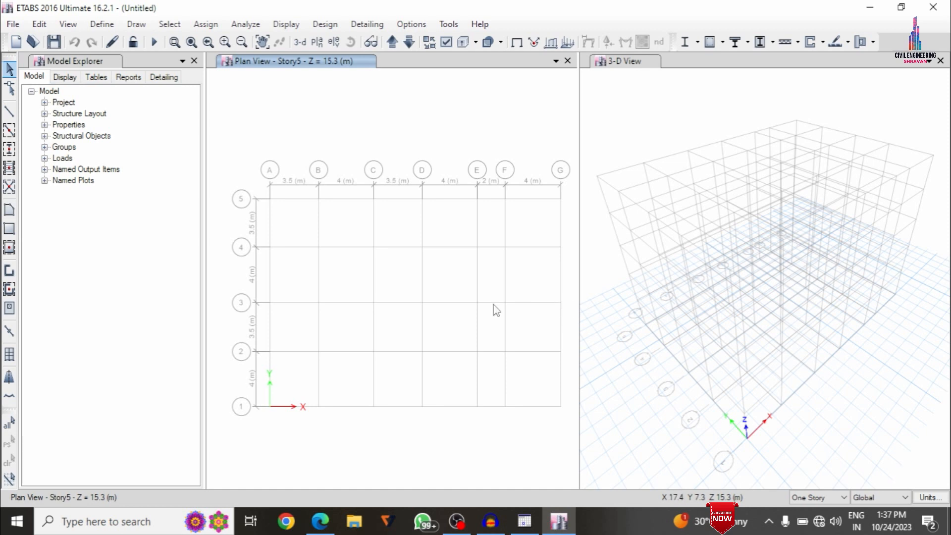
# Delete the predefined frame section properties in bulk, keeping only ISLB600
pyautogui.click(101, 24)
pyautogui.moveTo(109, 67)
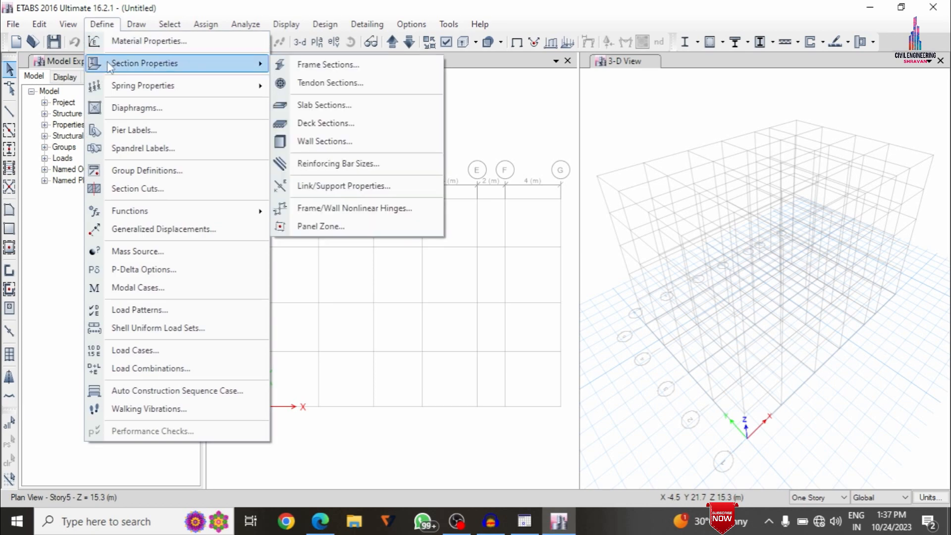
pyautogui.click(328, 64)
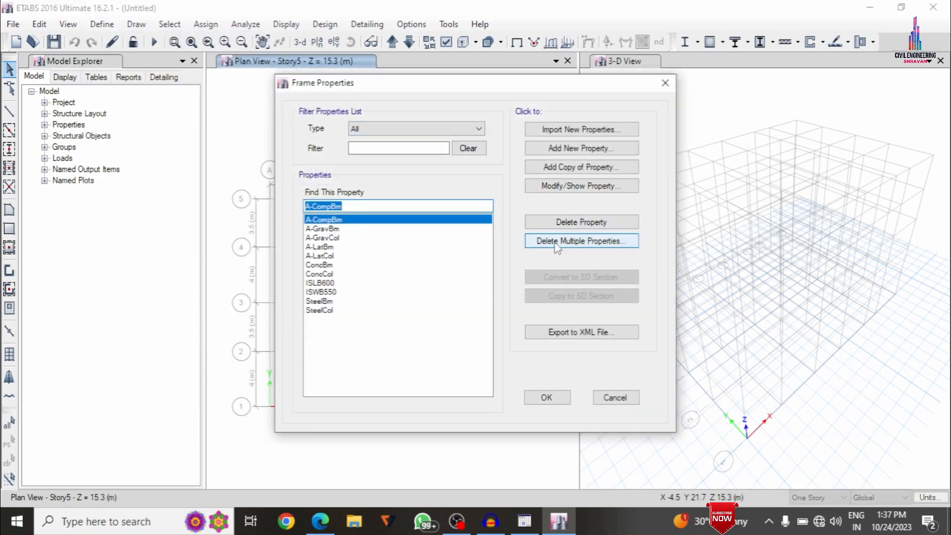
pyautogui.click(558, 242)
pyautogui.moveTo(443, 198); pyautogui.dragTo(437, 313)
pyautogui.click(474, 370)
pyautogui.moveTo(425, 196); pyautogui.dragTo(427, 207)
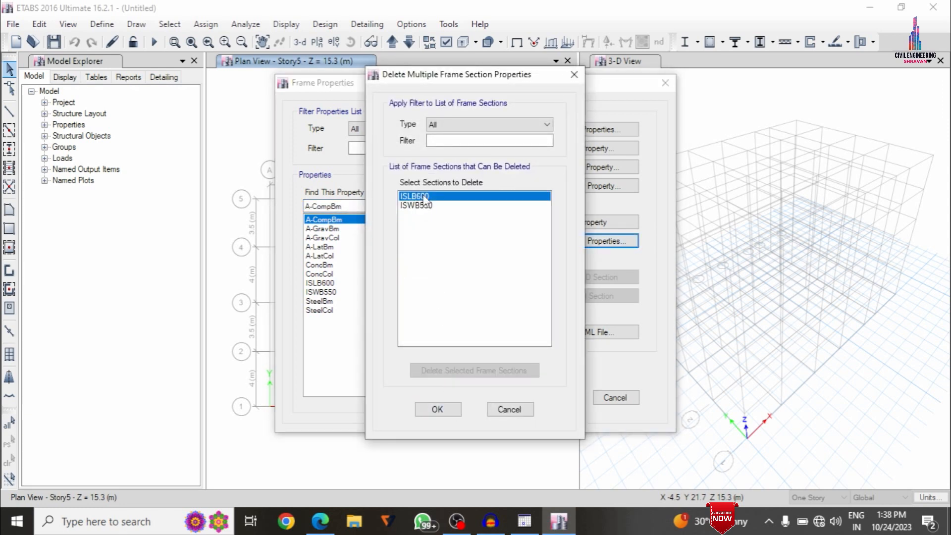
pyautogui.click(460, 372)
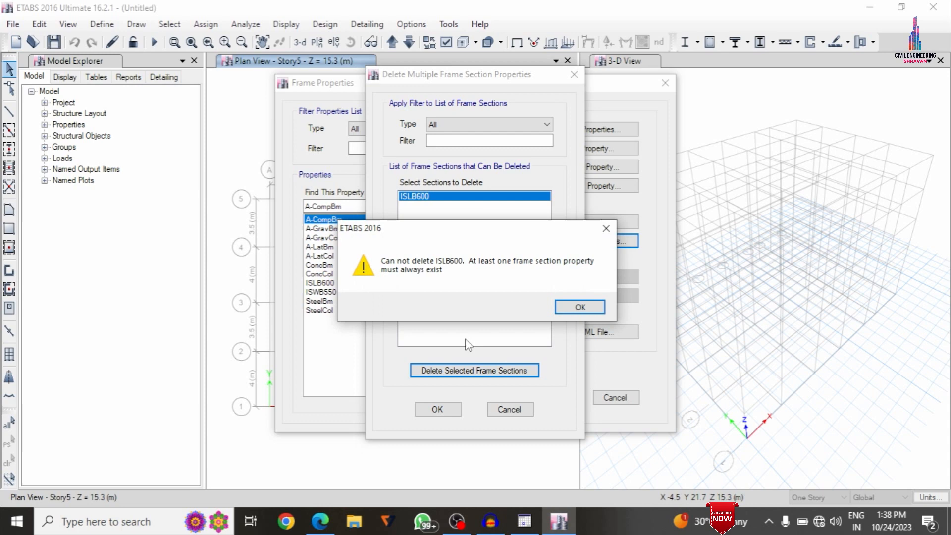
pyautogui.click(579, 307)
pyautogui.click(437, 409)
# Add a concrete rectangular frame section named C with M30 as its material
pyautogui.click(585, 151)
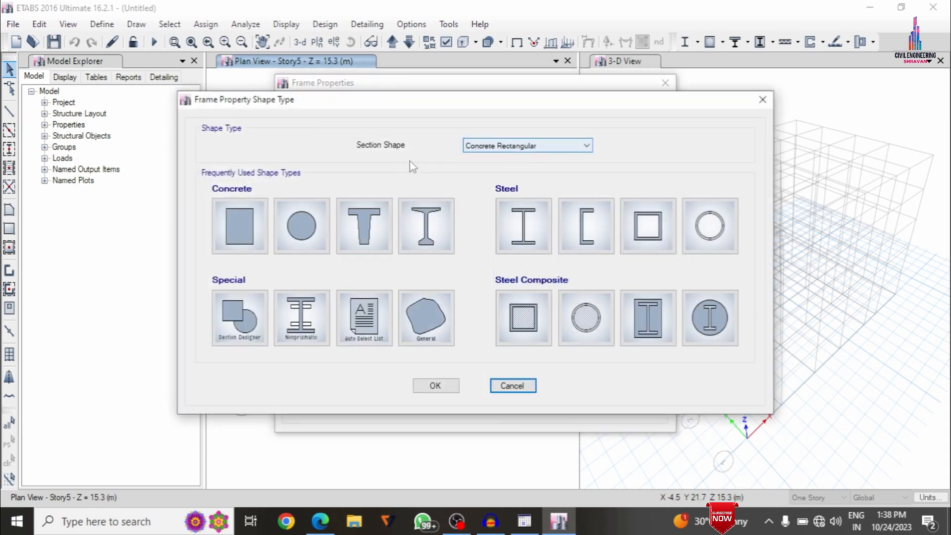
pyautogui.click(258, 243)
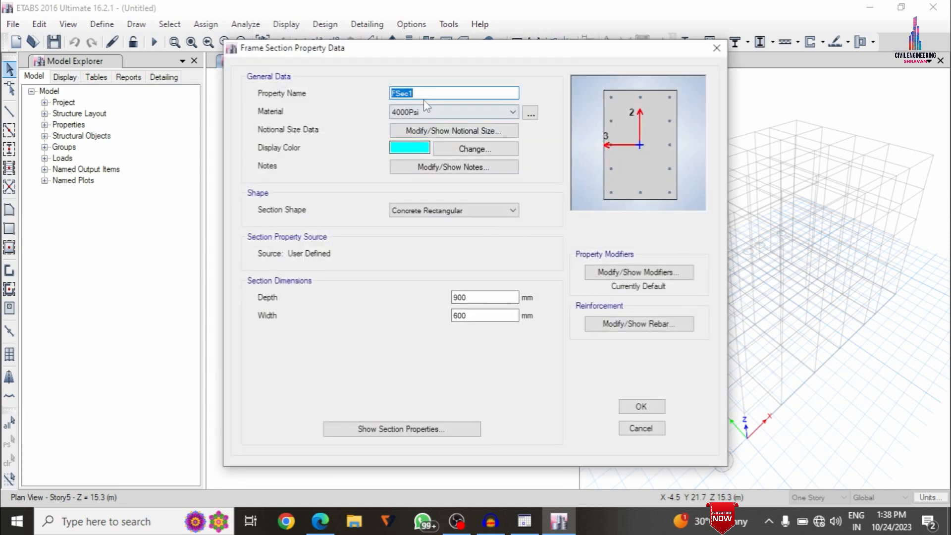
pyautogui.write('C')
pyautogui.click(424, 111)
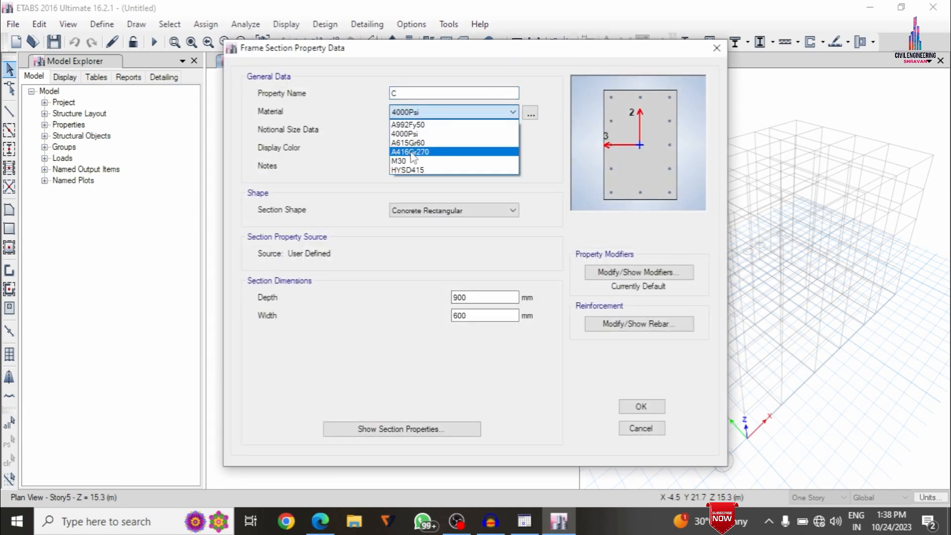
pyautogui.click(407, 161)
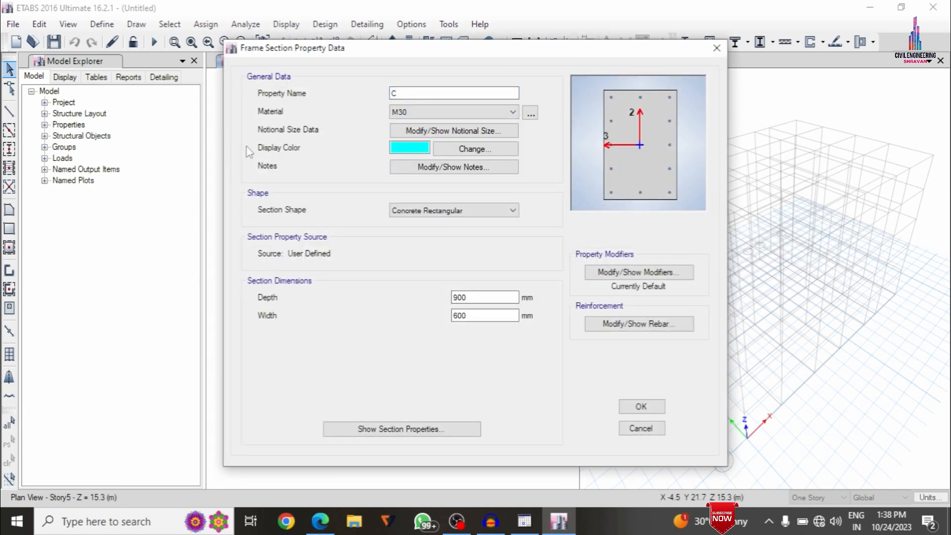
# Set the depth and width of section C to 600 mm each
pyautogui.click(469, 297)
pyautogui.moveTo(469, 297); pyautogui.dragTo(452, 297)
pyautogui.write('6')
pyautogui.press('Tab')
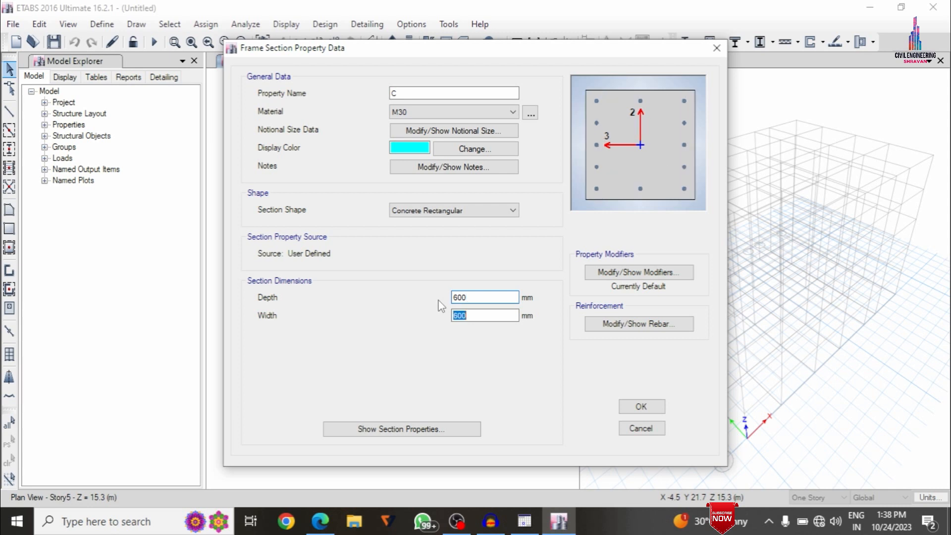
pyautogui.write('6')
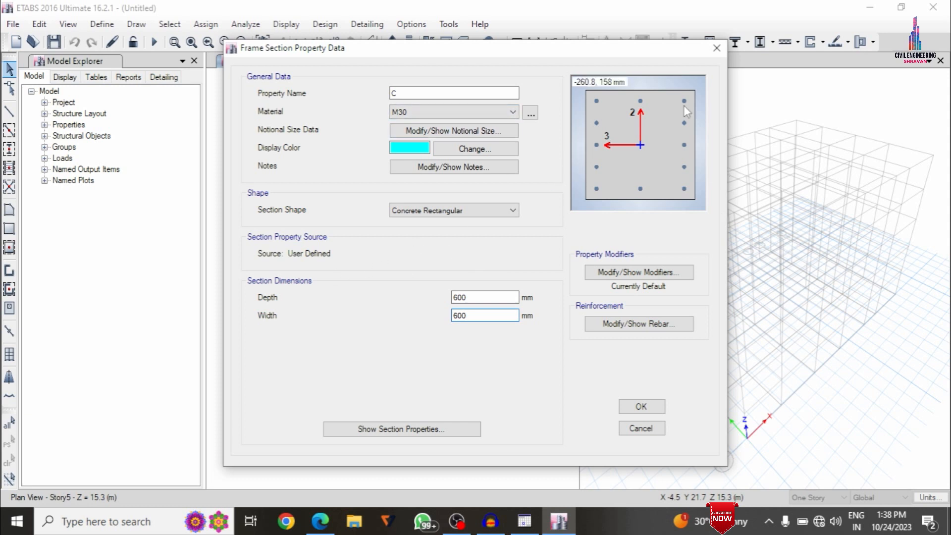
pyautogui.click(491, 297)
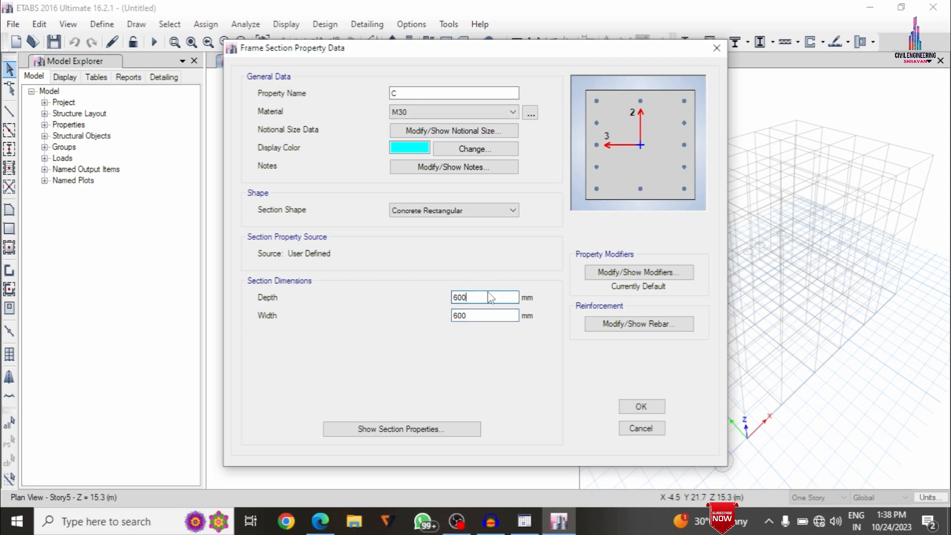
# Set the rebar material of section C to HYSD415 for both the longitudinal bars and the ties
pyautogui.click(644, 325)
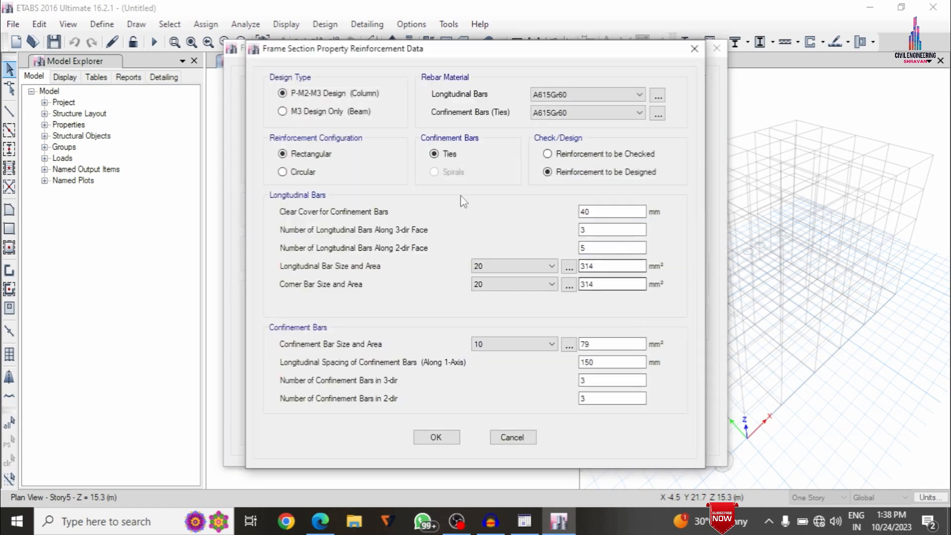
pyautogui.click(575, 94)
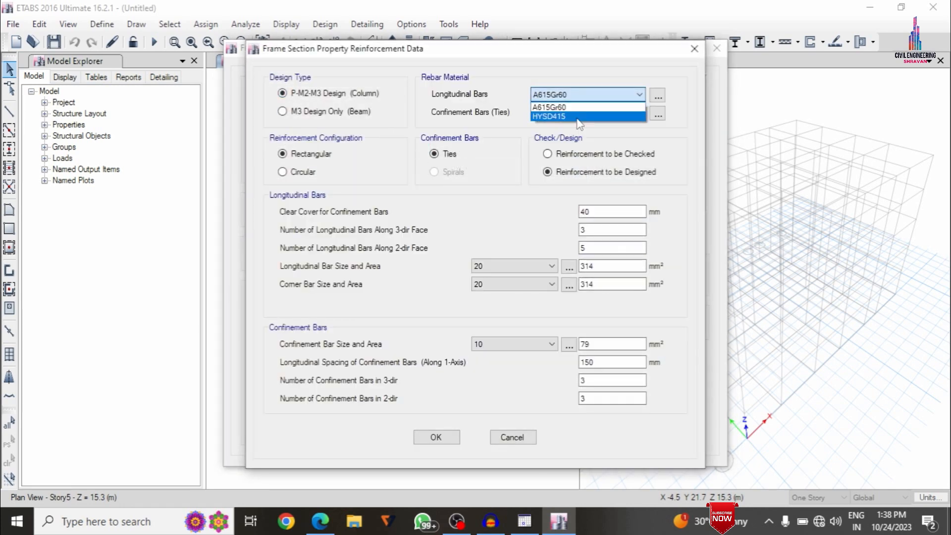
pyautogui.click(577, 117)
pyautogui.click(575, 113)
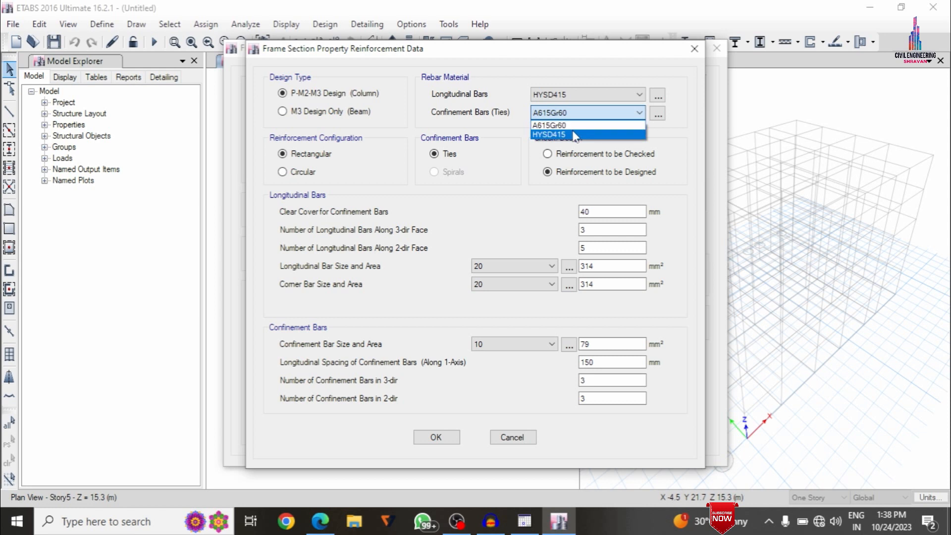
pyautogui.click(575, 134)
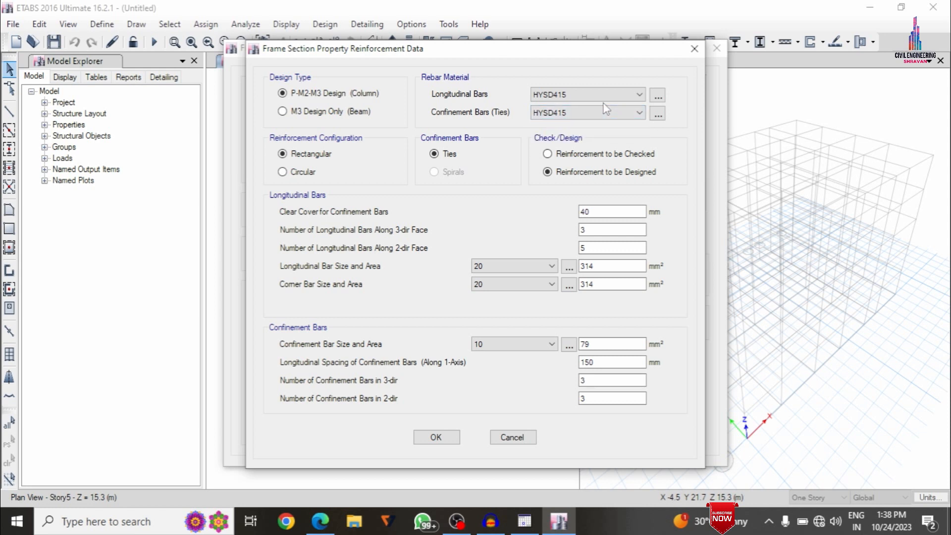
# Set section C's clear cover to 60 mm, 3 longitudinal bars along the 2-dir face and longitudinal bar size 16, and accept the section
pyautogui.click(589, 247)
pyautogui.doubleClick(599, 212)
pyautogui.write('60')
pyautogui.click(500, 265)
pyautogui.click(501, 265)
pyautogui.click(502, 266)
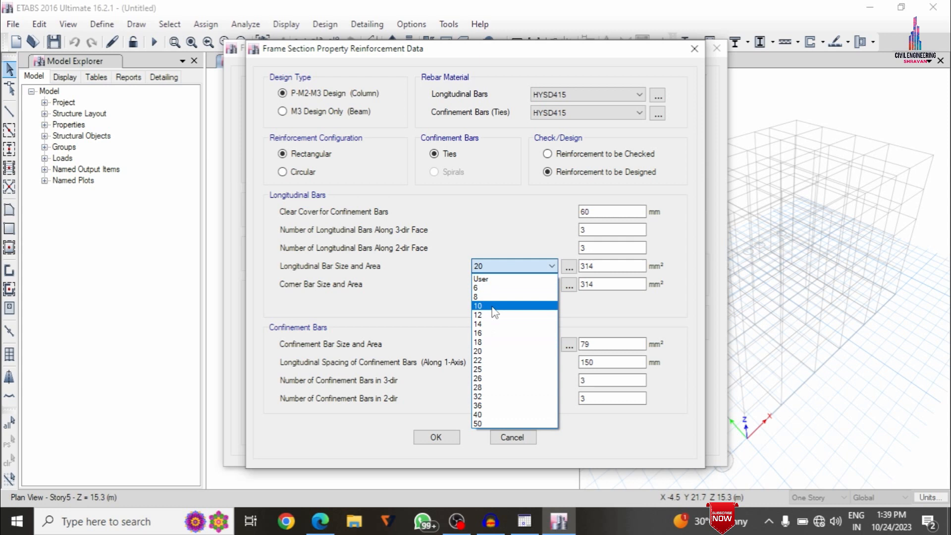
pyautogui.click(487, 333)
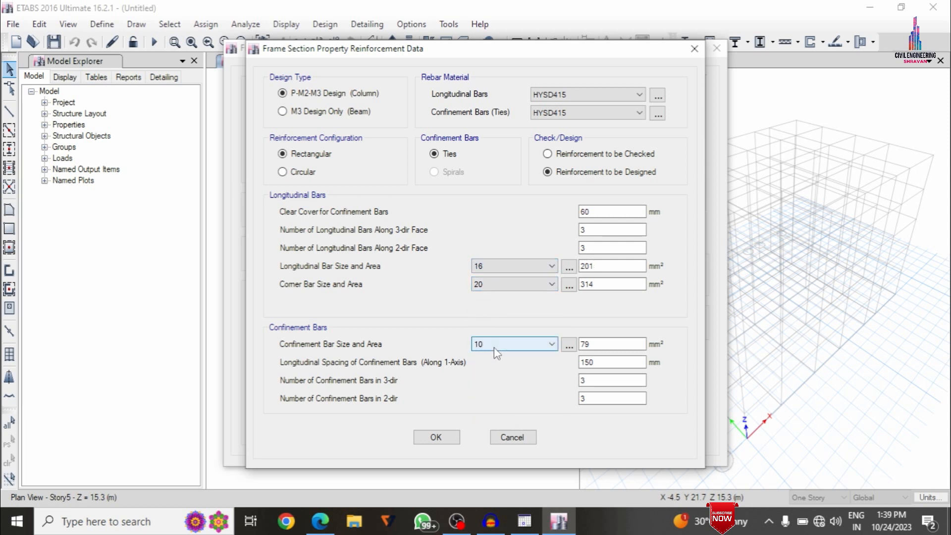
pyautogui.click(436, 438)
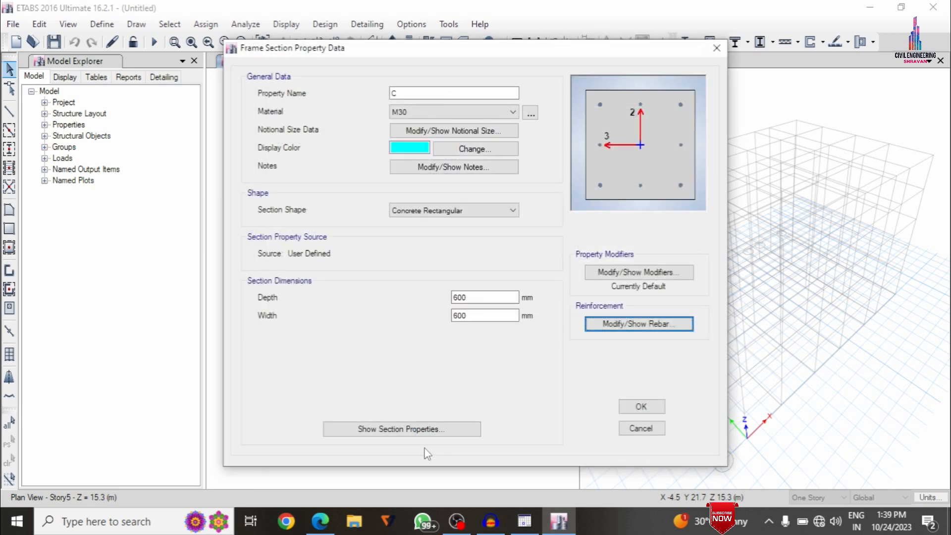
pyautogui.click(641, 406)
# Delete the remaining steel frame section property ISLB600
pyautogui.click(325, 229)
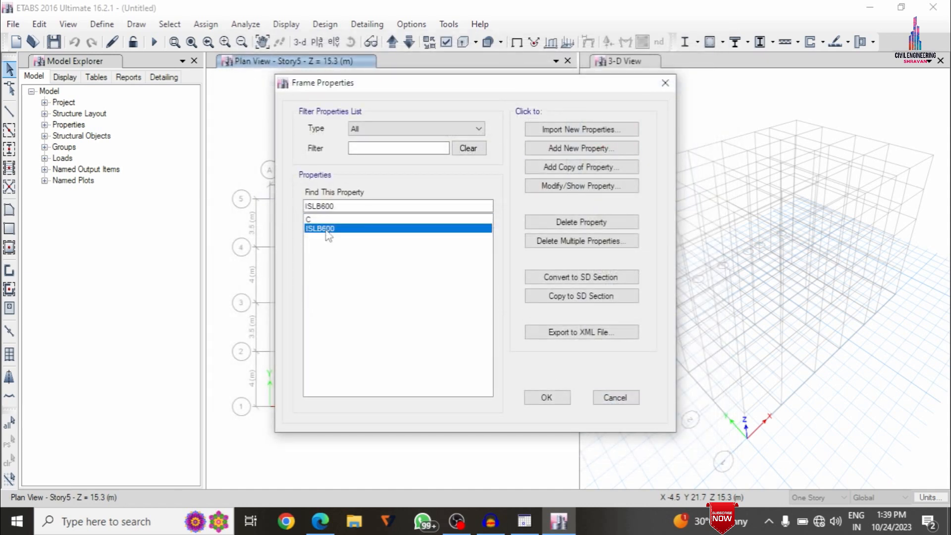
pyautogui.click(540, 222)
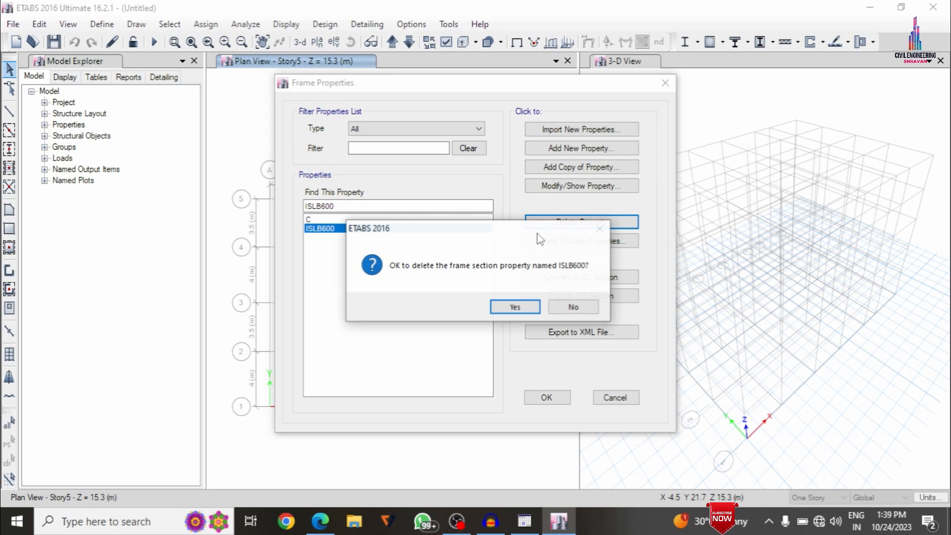
pyautogui.click(514, 307)
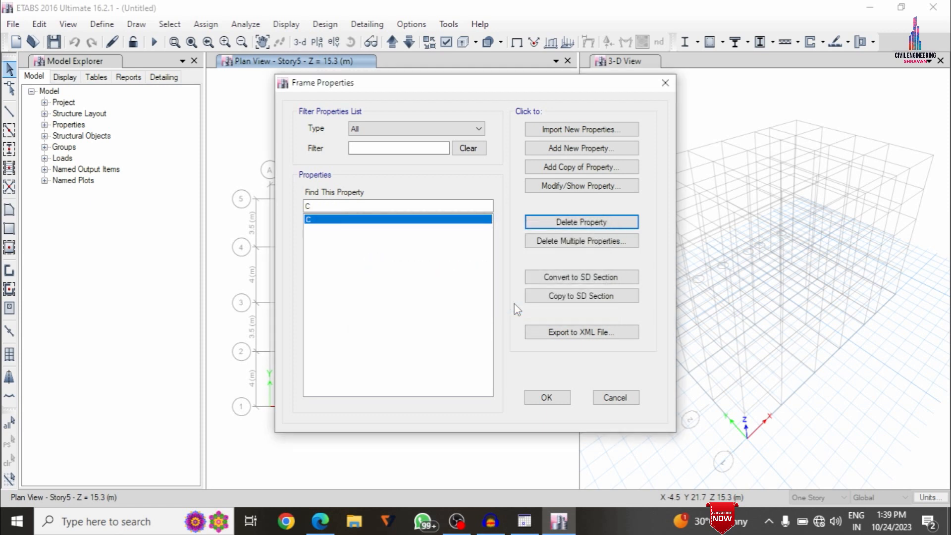
# Add a concrete rectangular frame section named B and assign it the M30 material
pyautogui.click(575, 148)
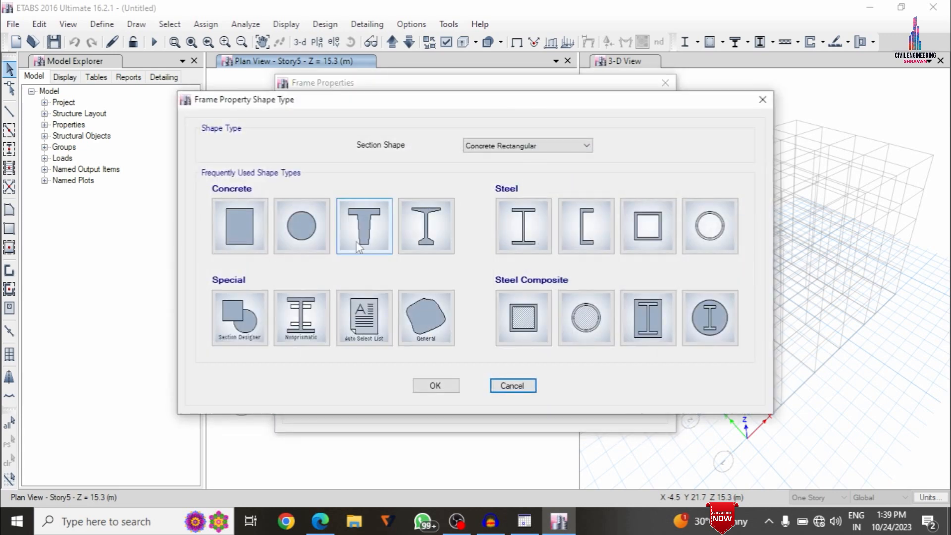
pyautogui.click(259, 246)
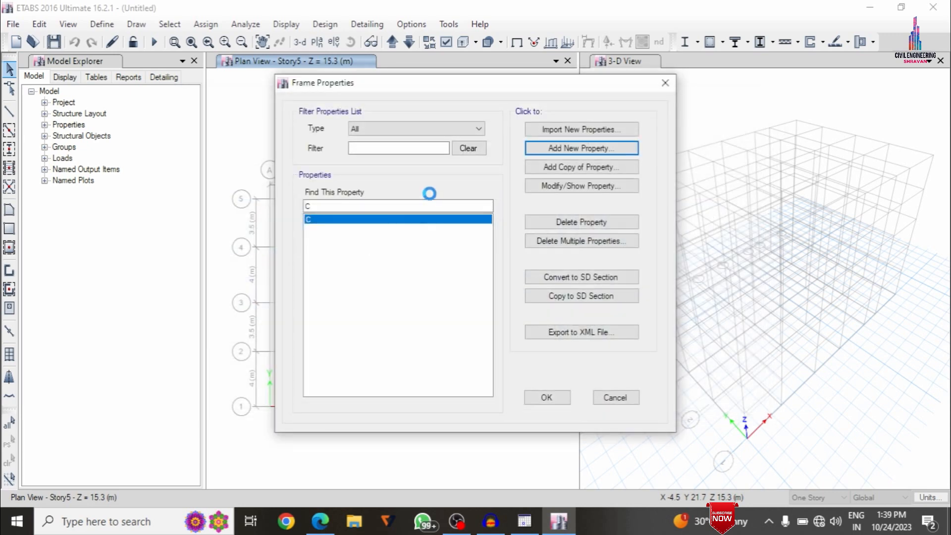
pyautogui.write('B')
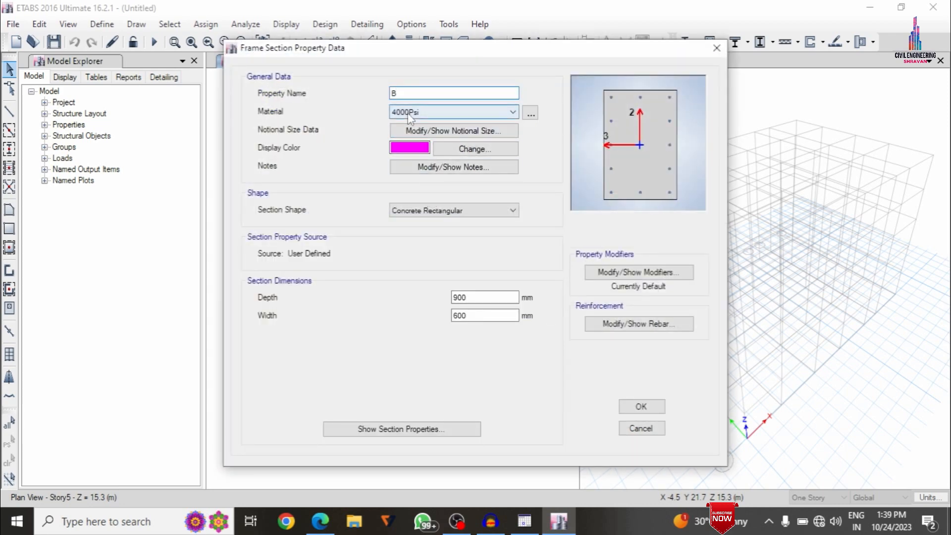
pyautogui.click(409, 112)
pyautogui.click(400, 159)
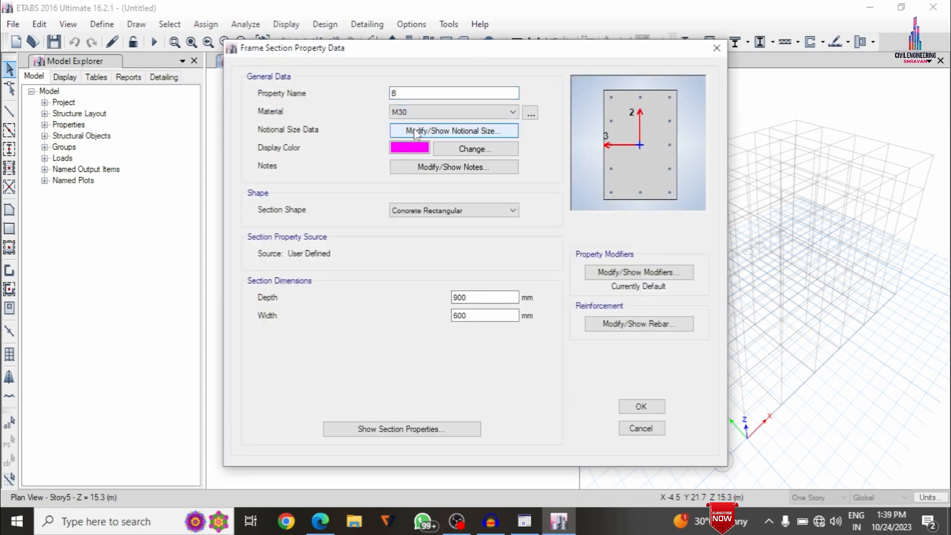
# Set section B's depth to 600 mm and its width to 400 mm
pyautogui.click(482, 300)
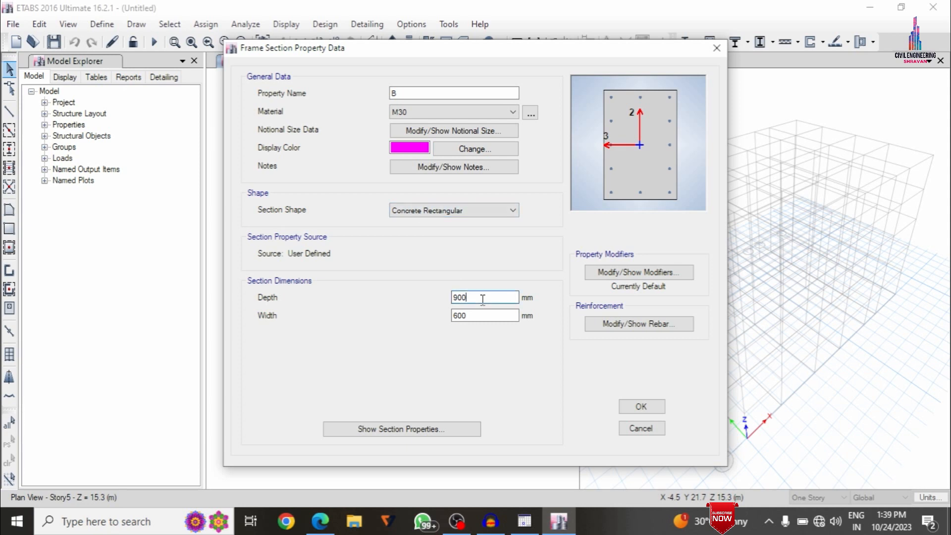
pyautogui.write('6')
pyautogui.press('Tab')
pyautogui.write('4')
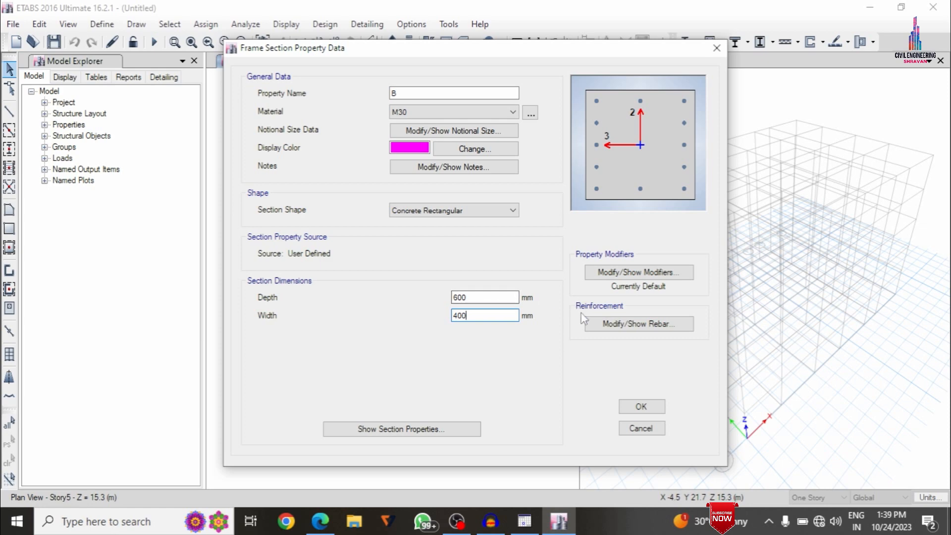
# Give section B beam-type reinforcement (M3 Design Only) with HYSD415 for longitudinal bars and ties, and accept the frame properties
pyautogui.click(593, 326)
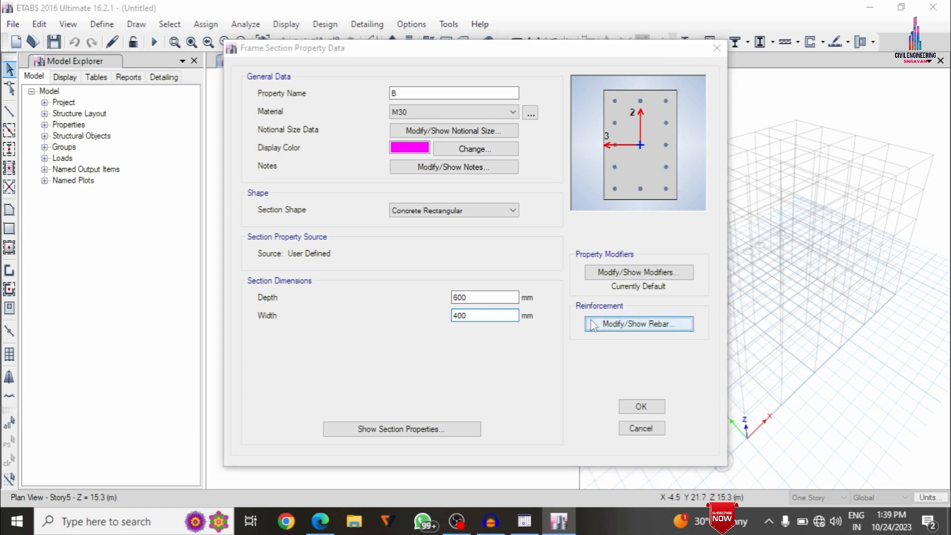
pyautogui.click(360, 112)
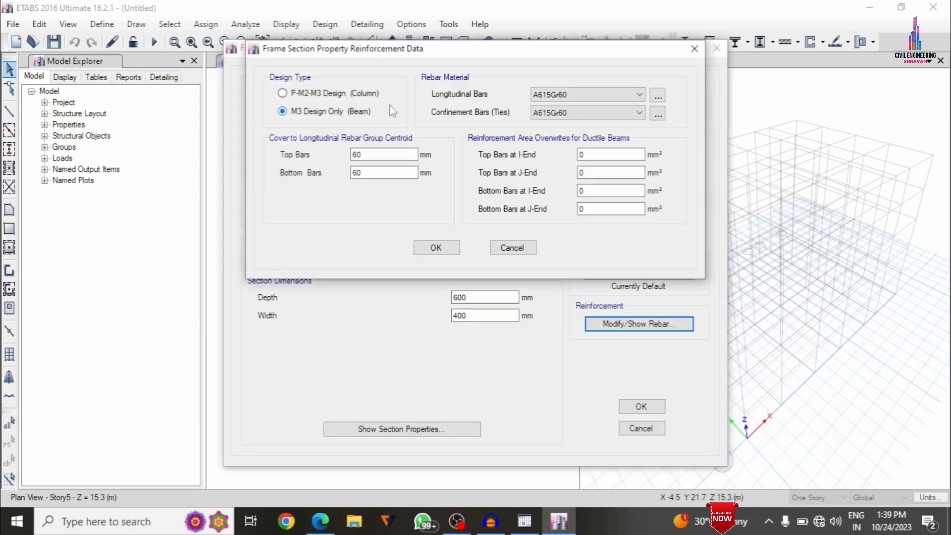
pyautogui.click(535, 95)
pyautogui.click(553, 121)
pyautogui.click(553, 115)
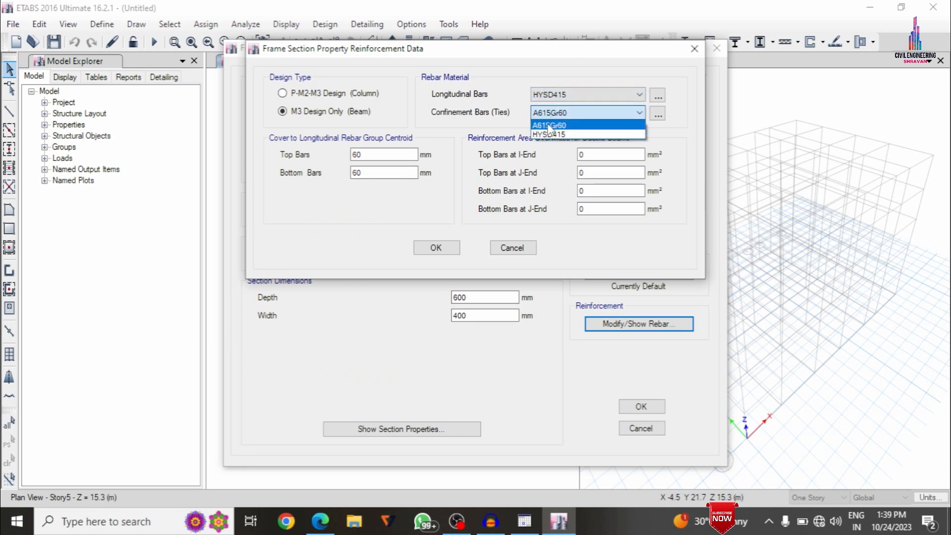
pyautogui.click(548, 132)
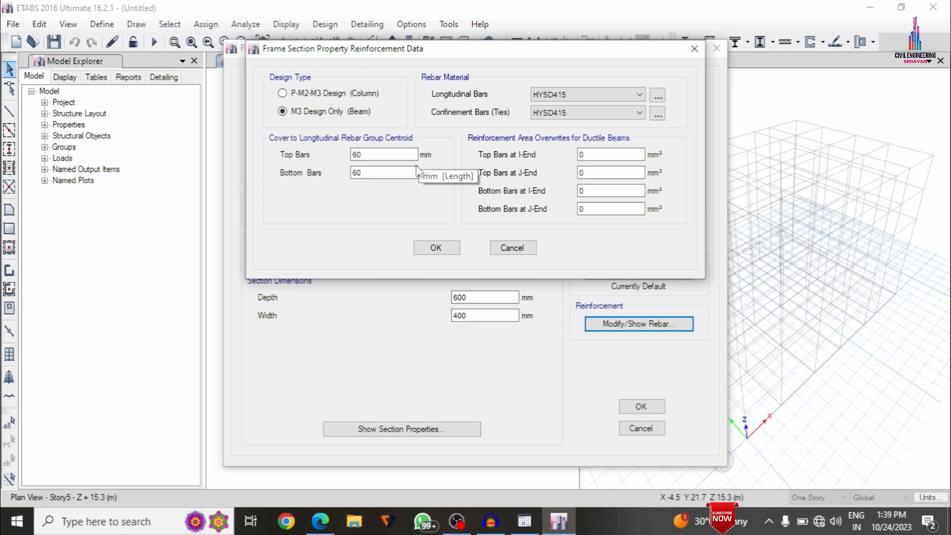
pyautogui.click(430, 249)
pyautogui.click(640, 406)
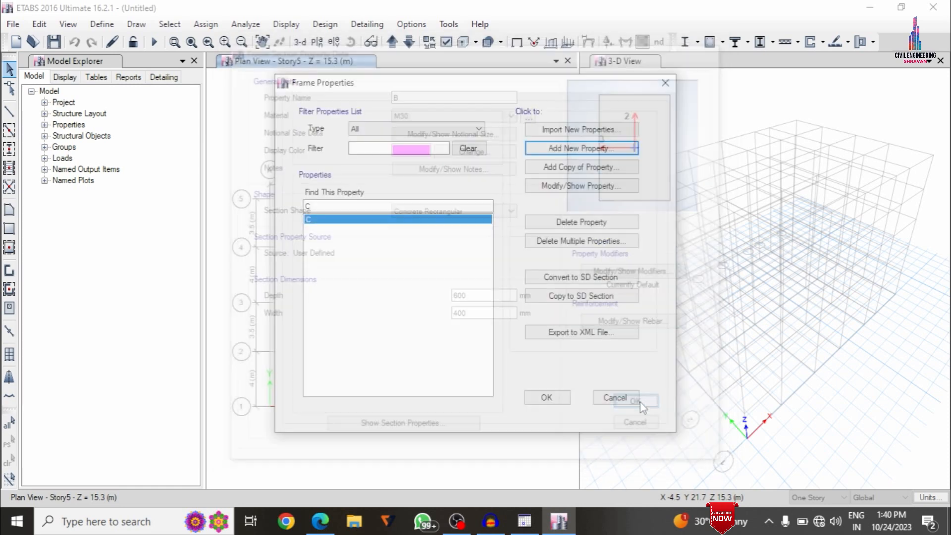
pyautogui.click(544, 396)
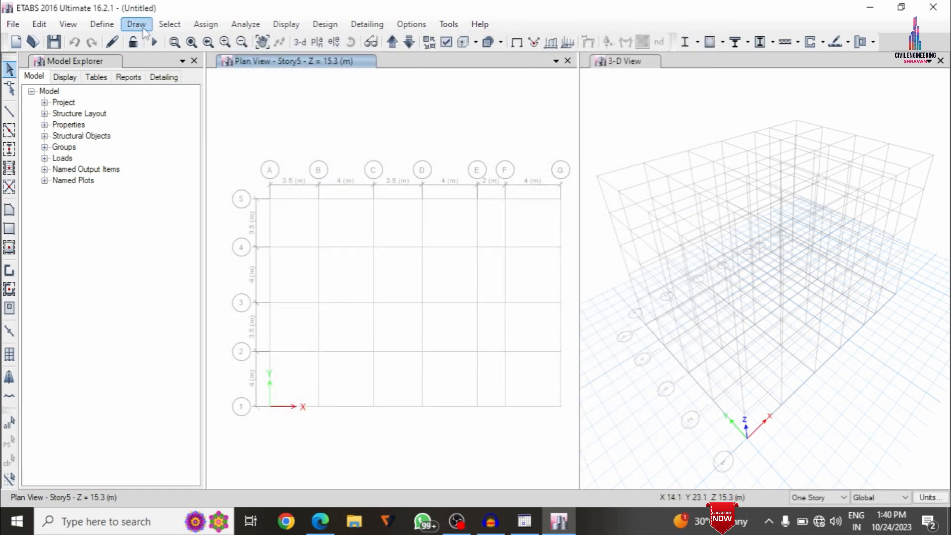
# Delete the Plank1 slab property from the slab section list
pyautogui.click(102, 24)
pyautogui.moveTo(195, 64)
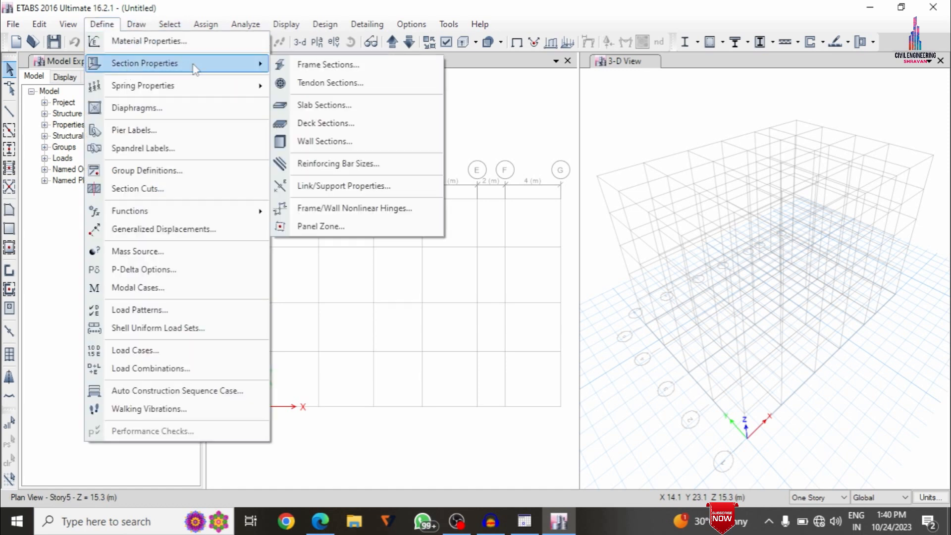
pyautogui.click(335, 104)
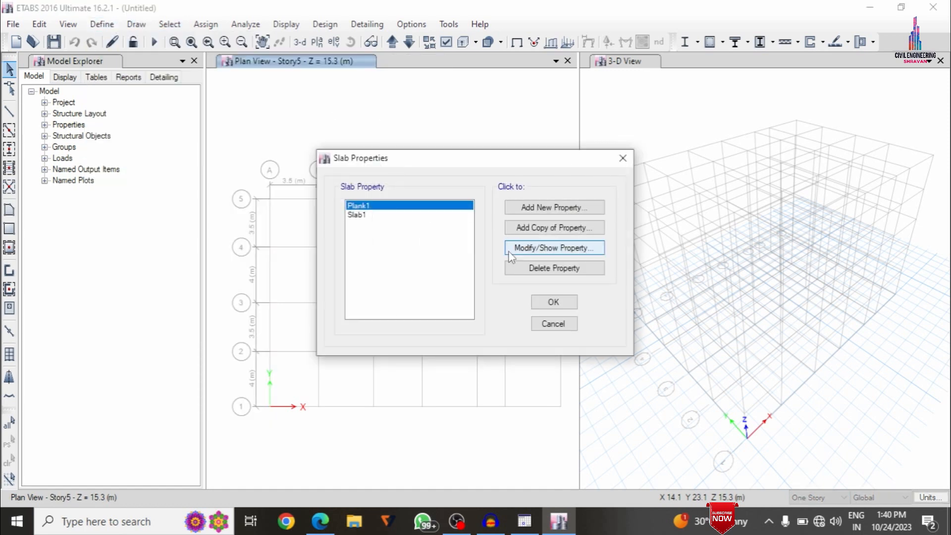
pyautogui.click(516, 268)
# Rename the Slab1 property to Slab150, assign it the M30 material, edit its thickness and accept the slab properties
pyautogui.click(495, 306)
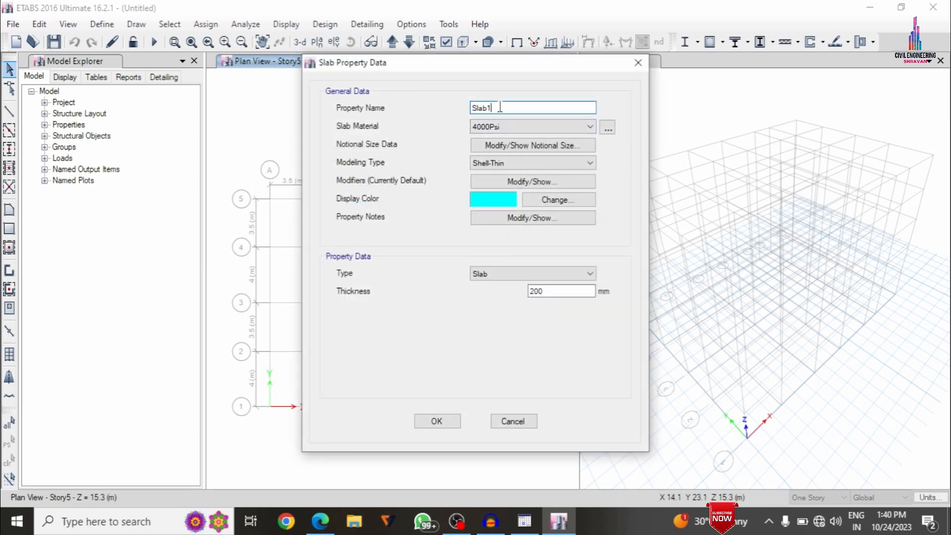
pyautogui.write('0')
pyautogui.click(545, 127)
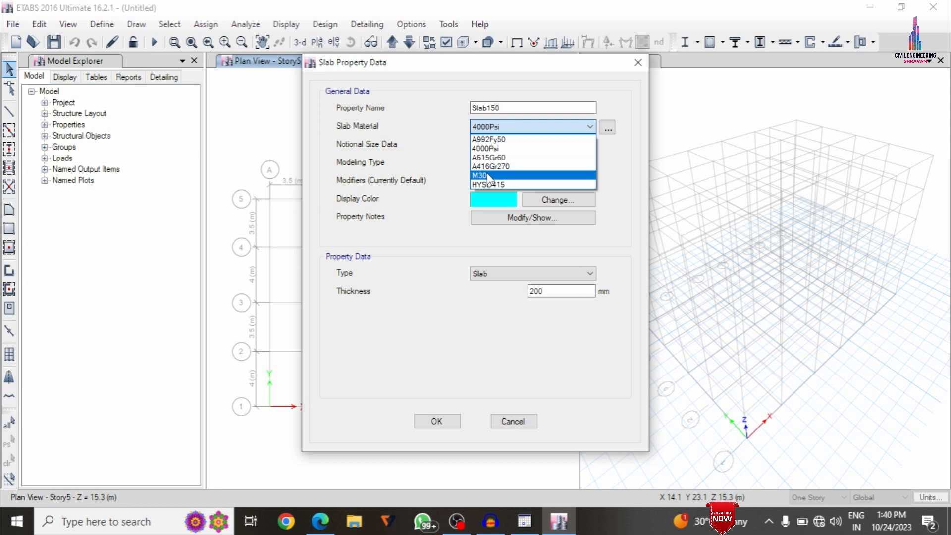
pyautogui.click(488, 176)
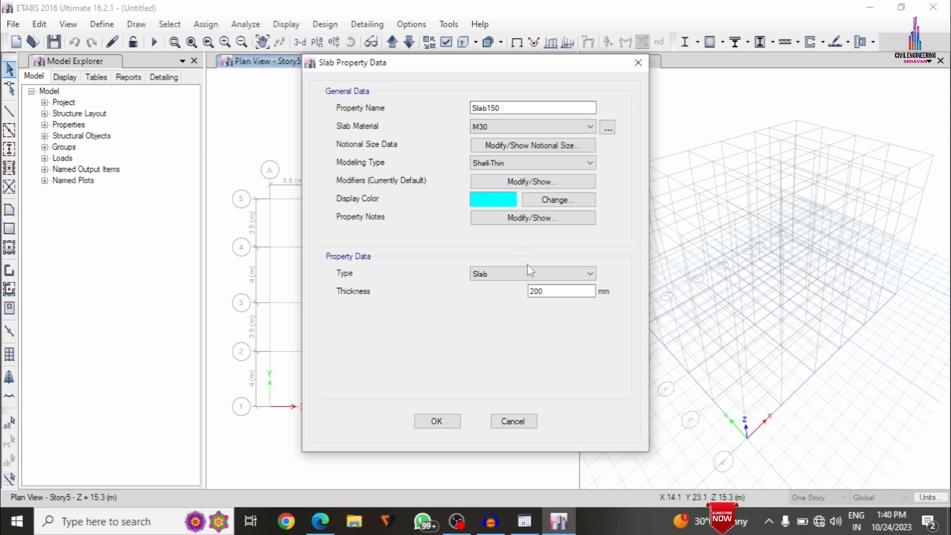
pyautogui.moveTo(553, 290); pyautogui.dragTo(509, 289)
pyautogui.click(439, 423)
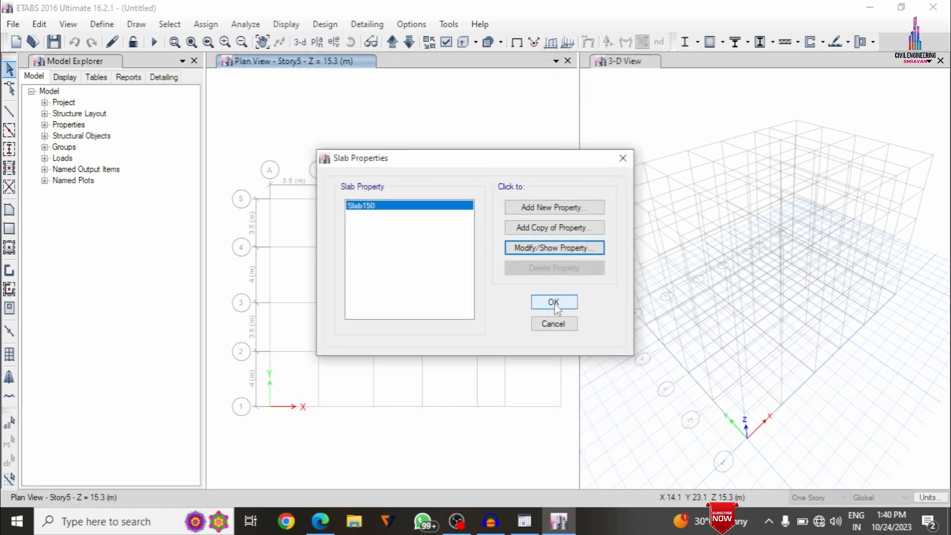
pyautogui.click(554, 303)
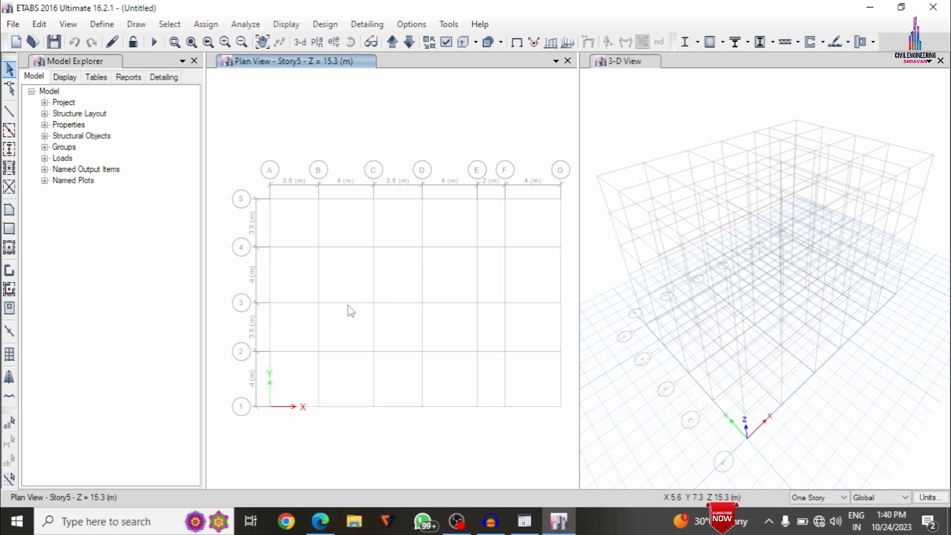
# Quick-draw section B beams over the whole plan grid, undoing the single-story attempt and redrawing them for all stories
pyautogui.click(9, 131)
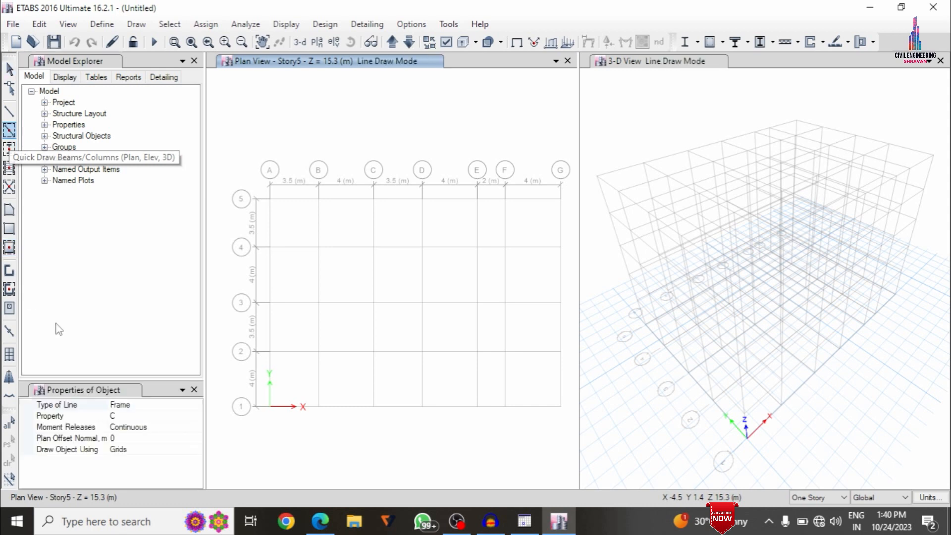
pyautogui.click(198, 416)
pyautogui.click(196, 416)
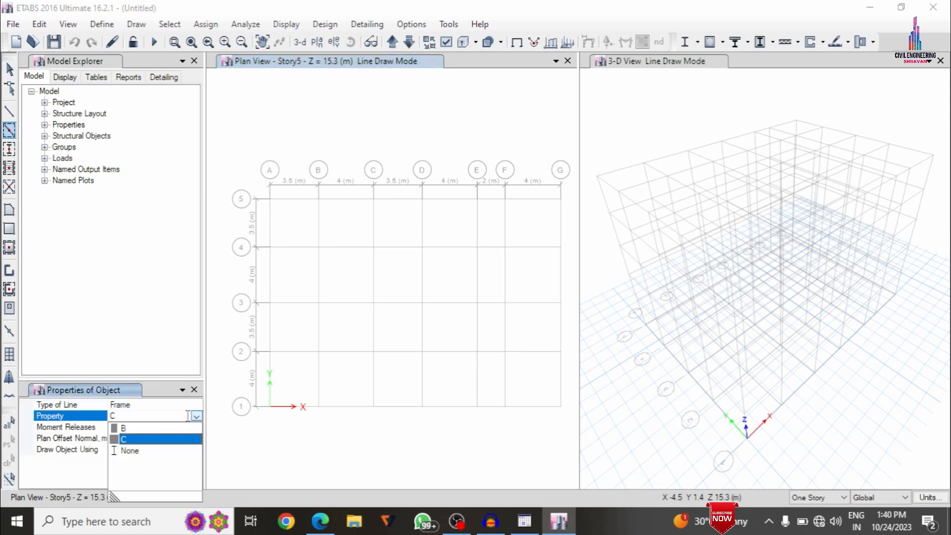
pyautogui.click(144, 427)
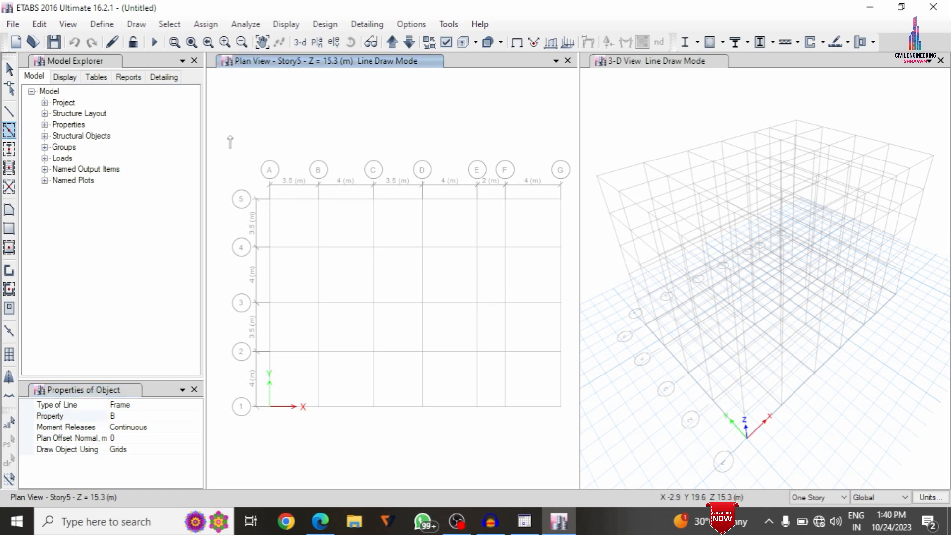
pyautogui.moveTo(229, 134); pyautogui.dragTo(570, 452)
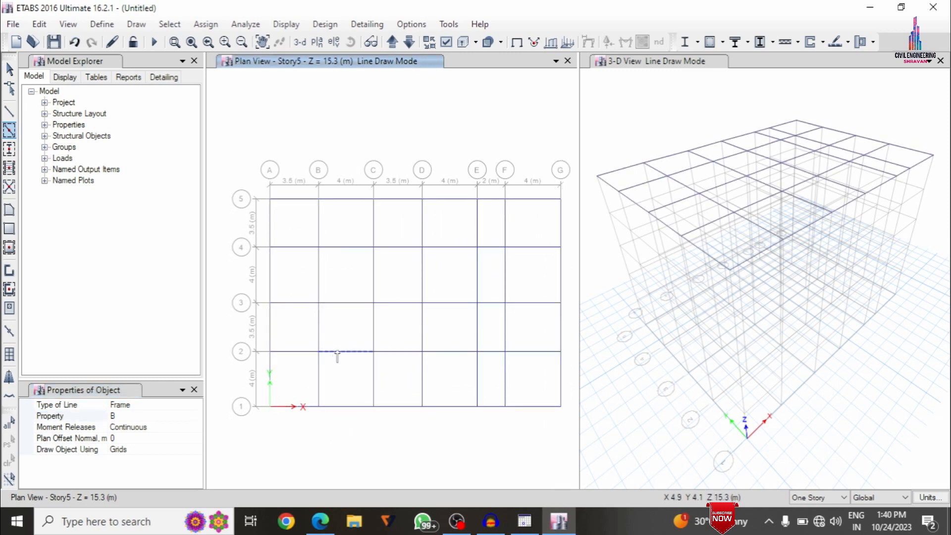
pyautogui.hotkey('ctrl', 'z')
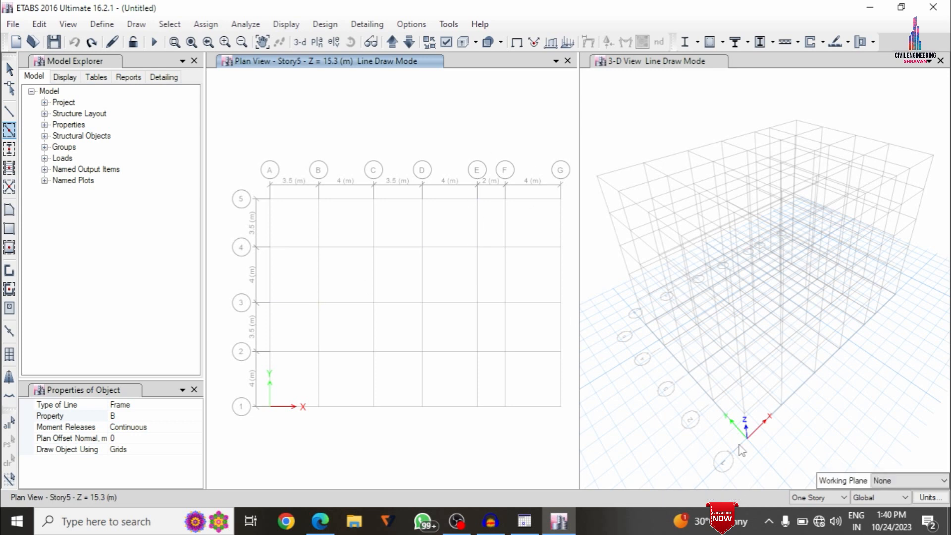
pyautogui.click(820, 497)
pyautogui.click(811, 518)
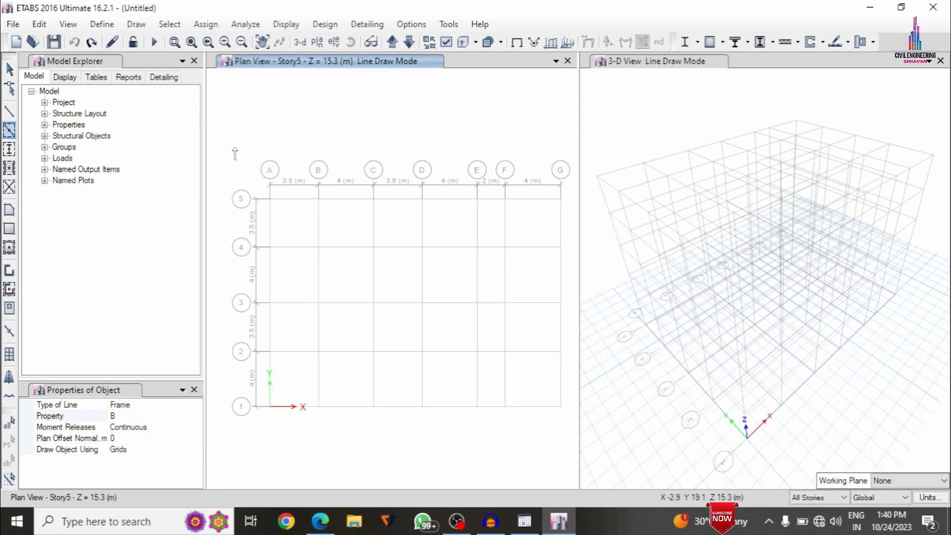
pyautogui.moveTo(229, 148)
pyautogui.mouseDown()
pyautogui.moveTo(590, 443)
pyautogui.moveTo(570, 437)
pyautogui.mouseUp()
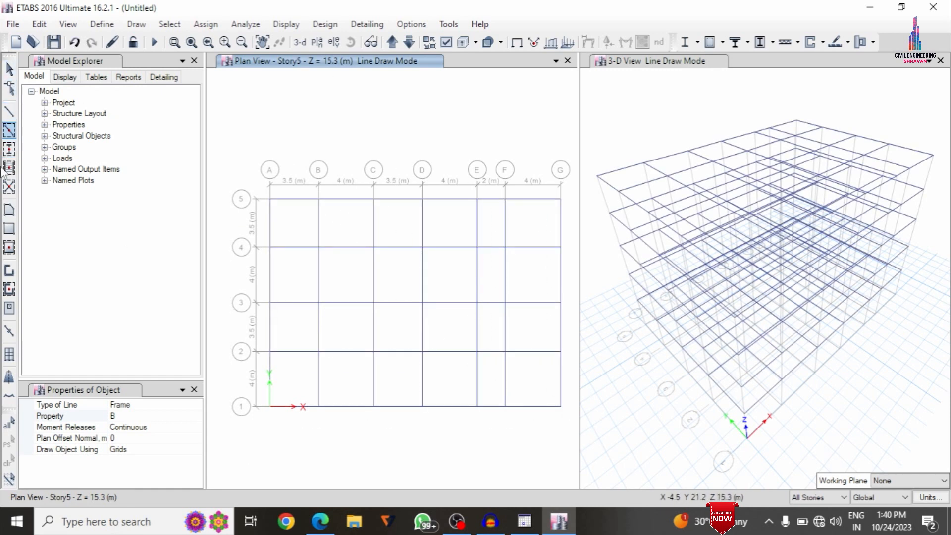
# Quick-draw section C columns at every grid intersection of the plan, on all stories
pyautogui.click(10, 152)
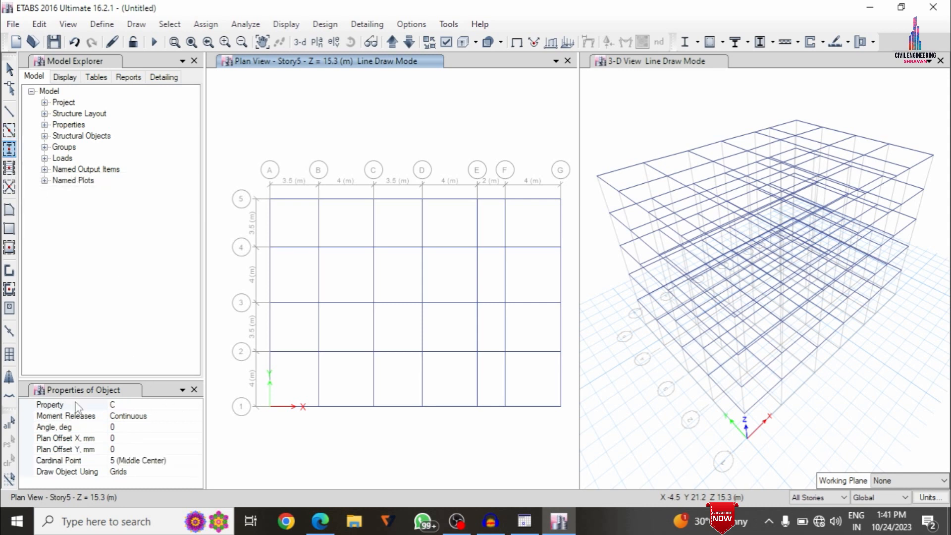
pyautogui.click(195, 407)
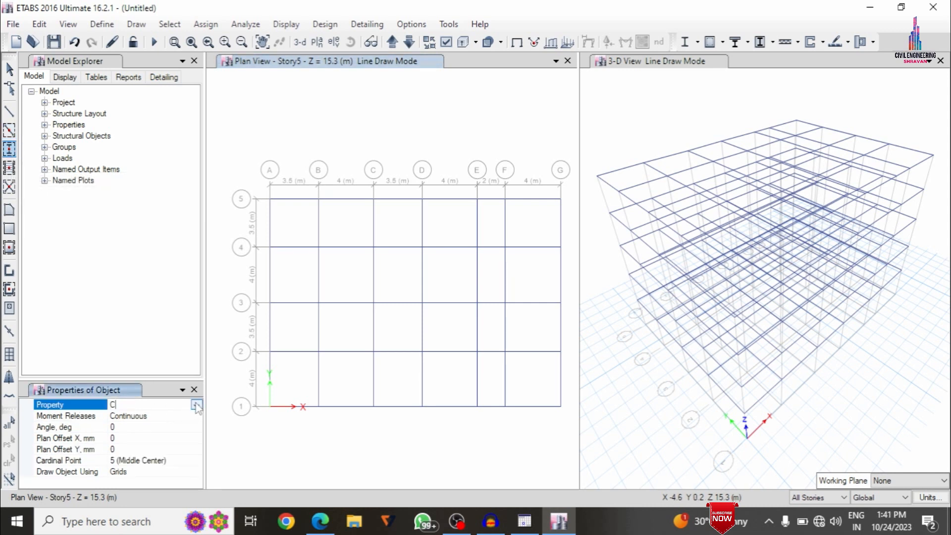
pyautogui.click(196, 405)
pyautogui.click(197, 406)
pyautogui.moveTo(223, 152)
pyautogui.mouseDown()
pyautogui.moveTo(336, 213)
pyautogui.moveTo(576, 425)
pyautogui.mouseUp()
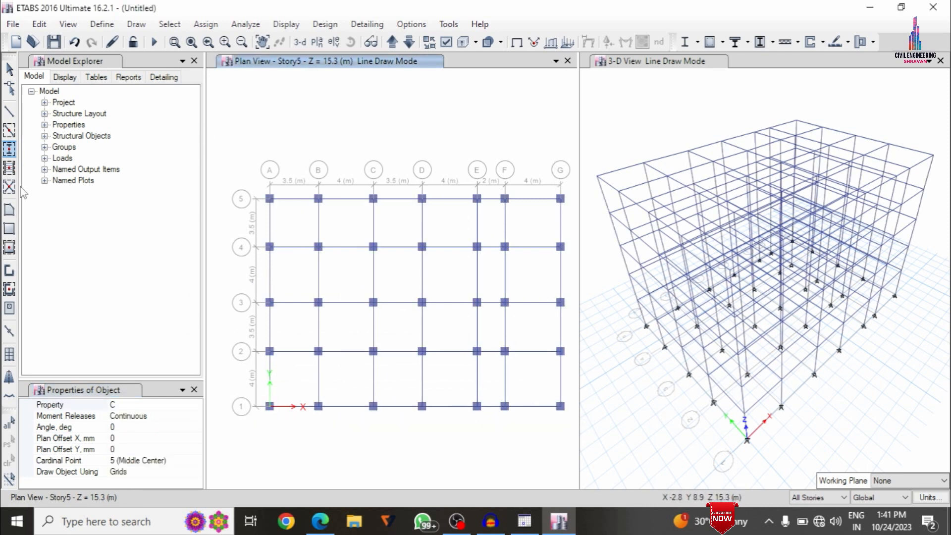
# Quick-draw Slab150 floors in every bay of the plan grid on all stories, and leave the drawing mode
pyautogui.click(13, 289)
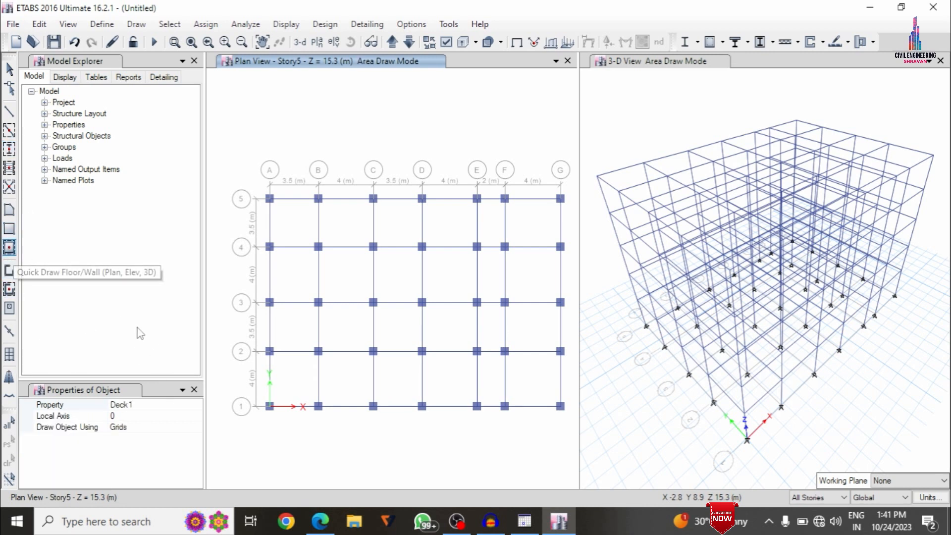
pyautogui.click(197, 406)
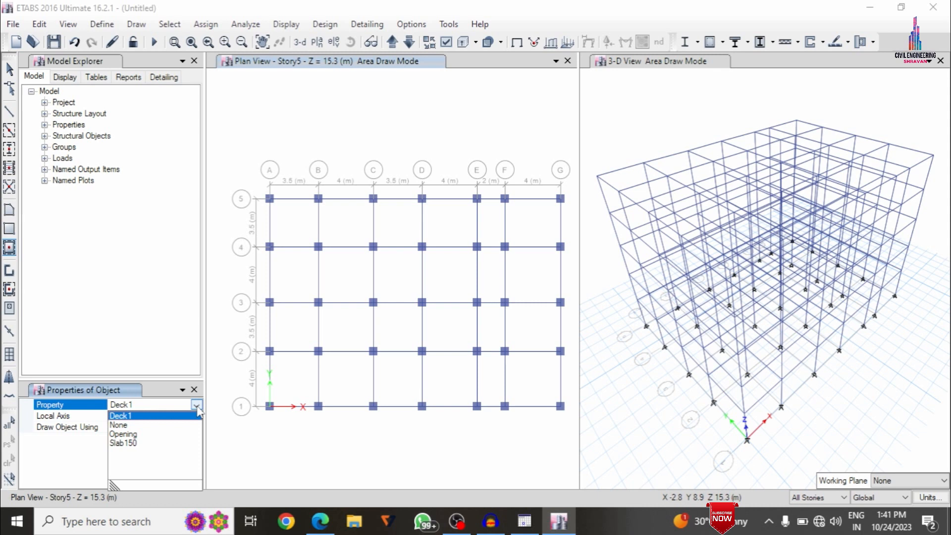
pyautogui.click(123, 443)
pyautogui.moveTo(250, 142); pyautogui.dragTo(573, 457)
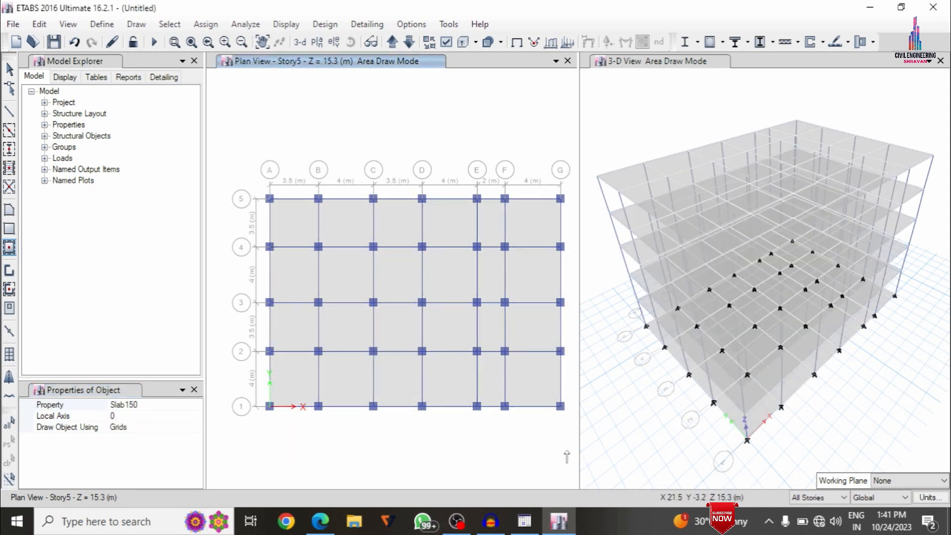
pyautogui.press('Escape')
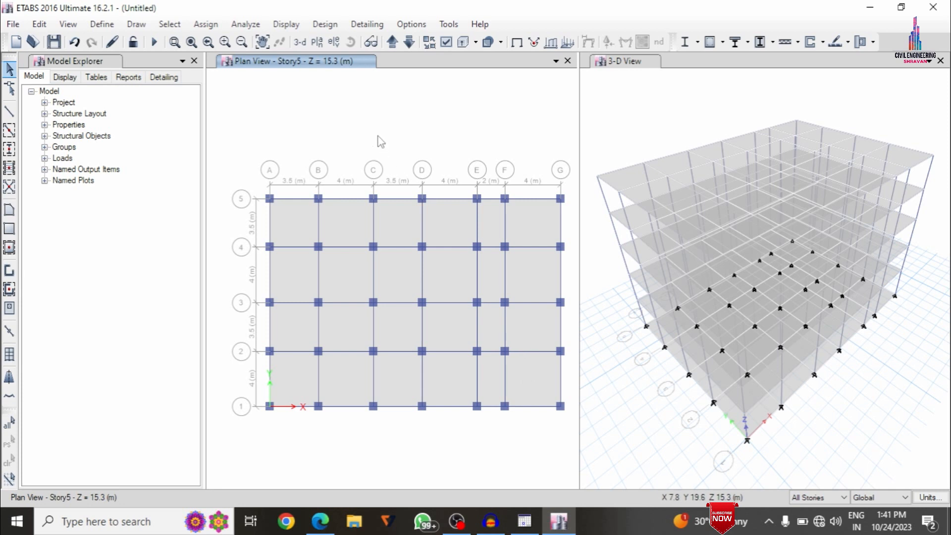
# Switch the story drawing and selection scope back to One Story
pyautogui.click(765, 423)
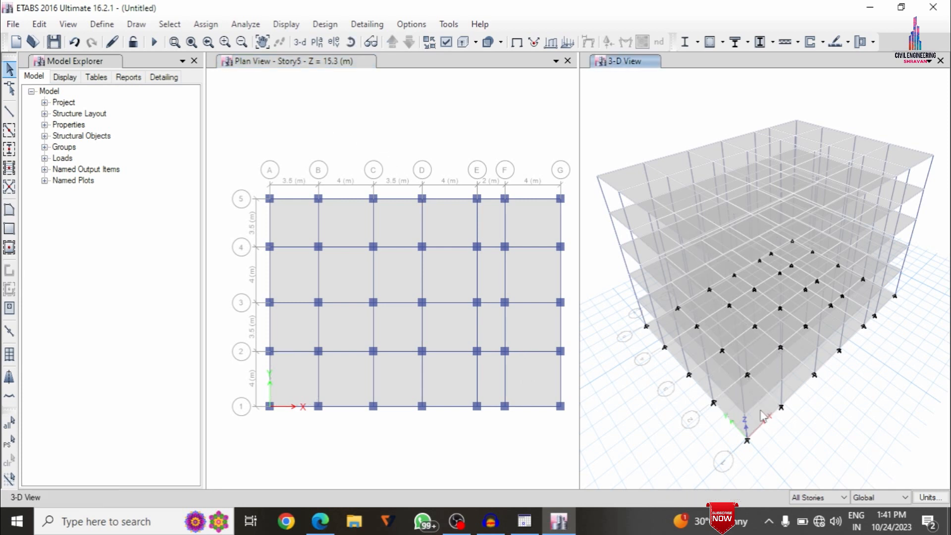
pyautogui.click(817, 498)
pyautogui.click(813, 507)
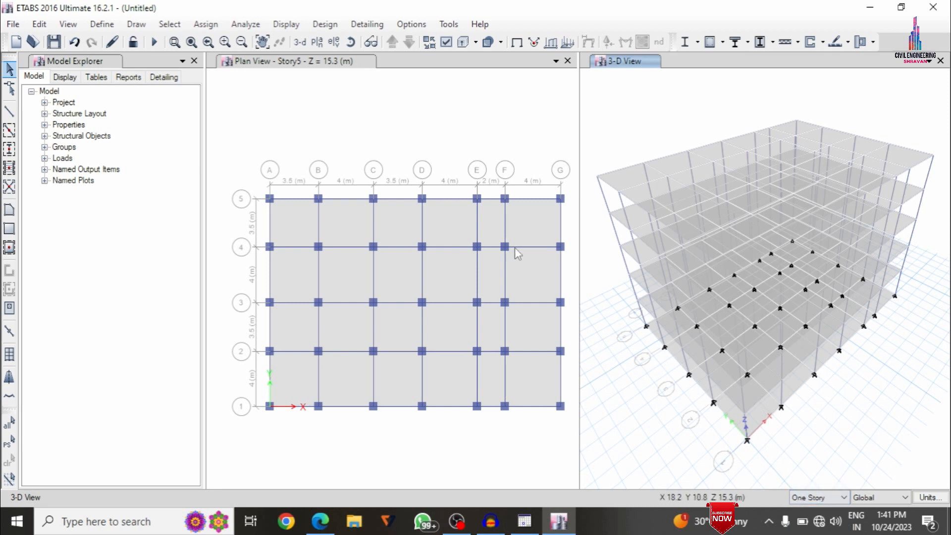
# Delete all beams and slabs drawn at the Base level and return the plan view to Story5
pyautogui.click(428, 147)
pyautogui.click(409, 41)
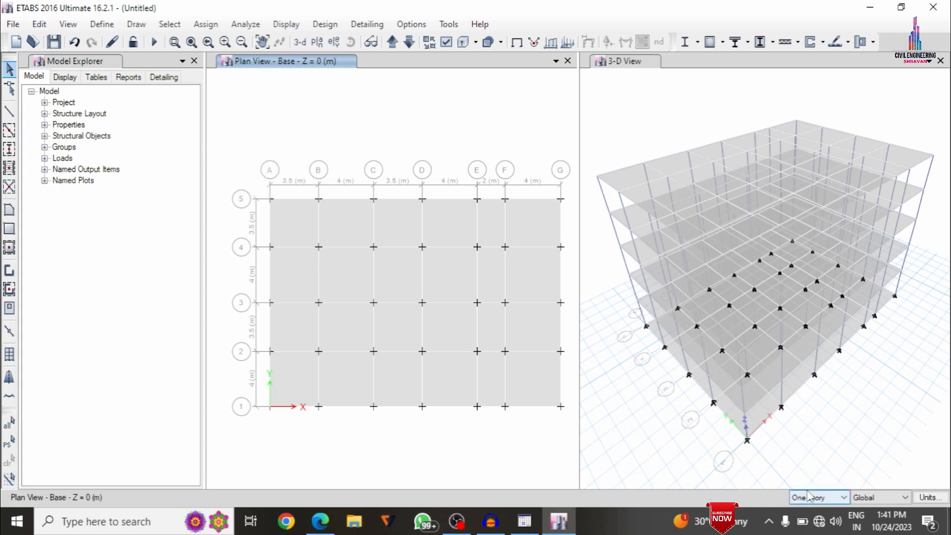
pyautogui.moveTo(236, 158); pyautogui.dragTo(576, 428)
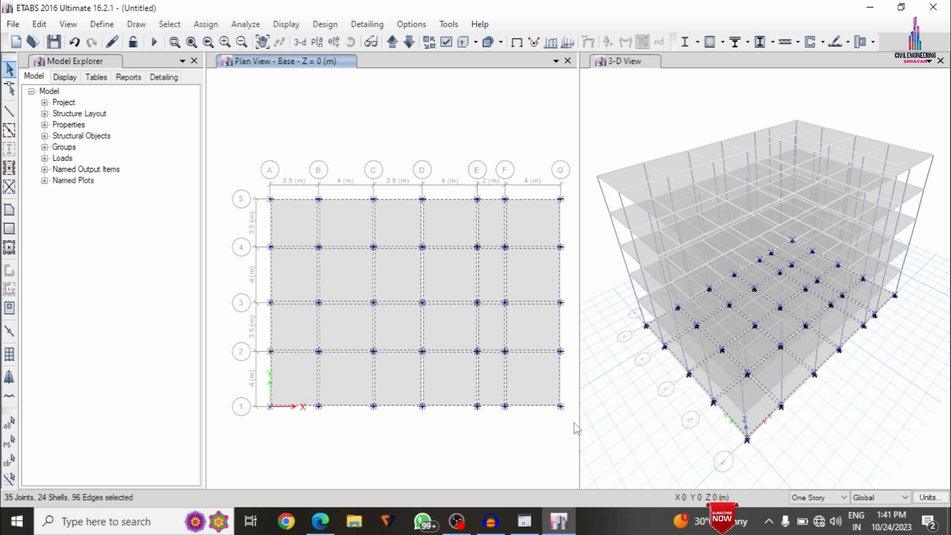
pyautogui.press('Delete')
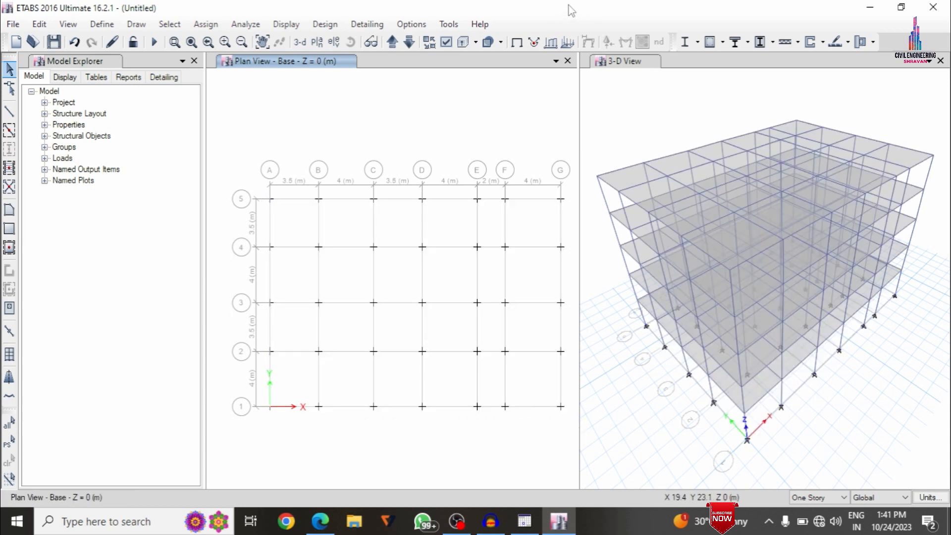
pyautogui.click(413, 47)
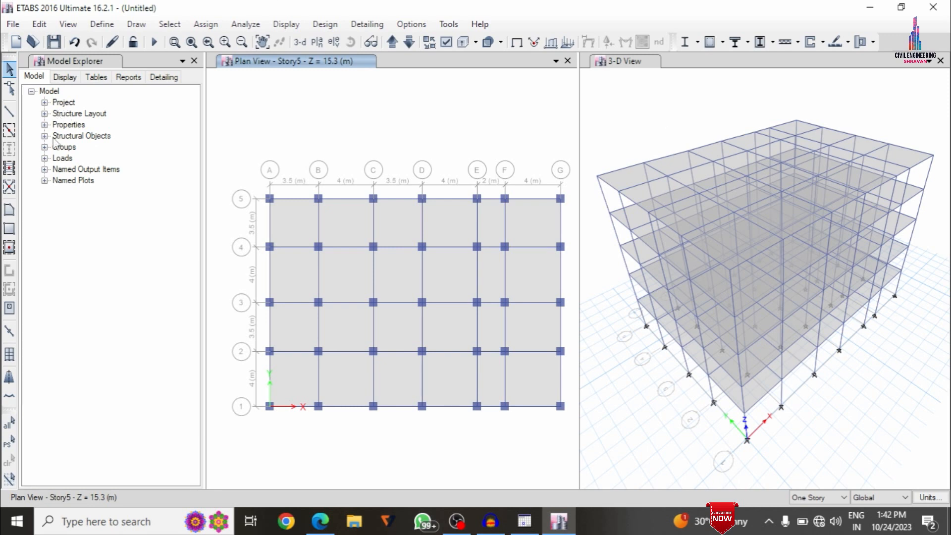
# Define seismic load patterns EQX and EQY with self-weight multiplier 0 and the IS1893 2002 auto lateral load
pyautogui.click(108, 21)
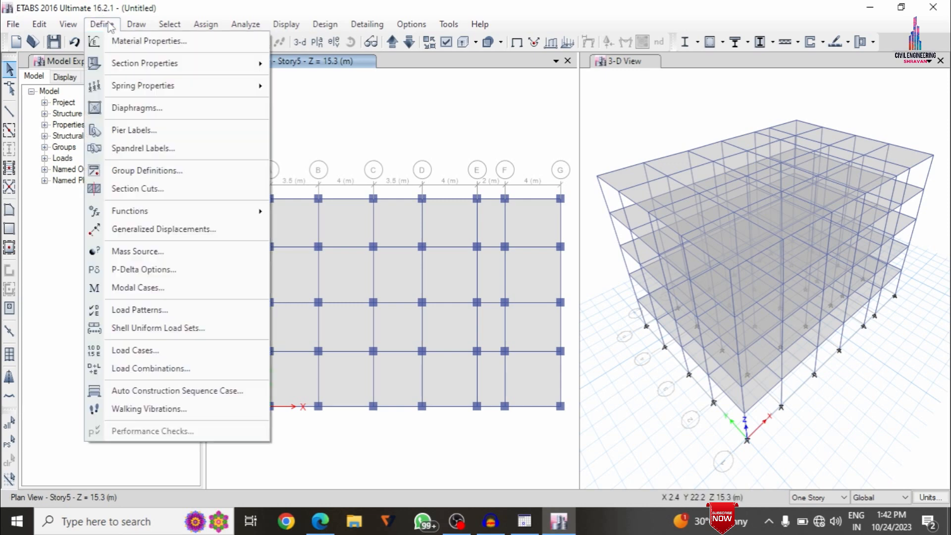
pyautogui.click(167, 313)
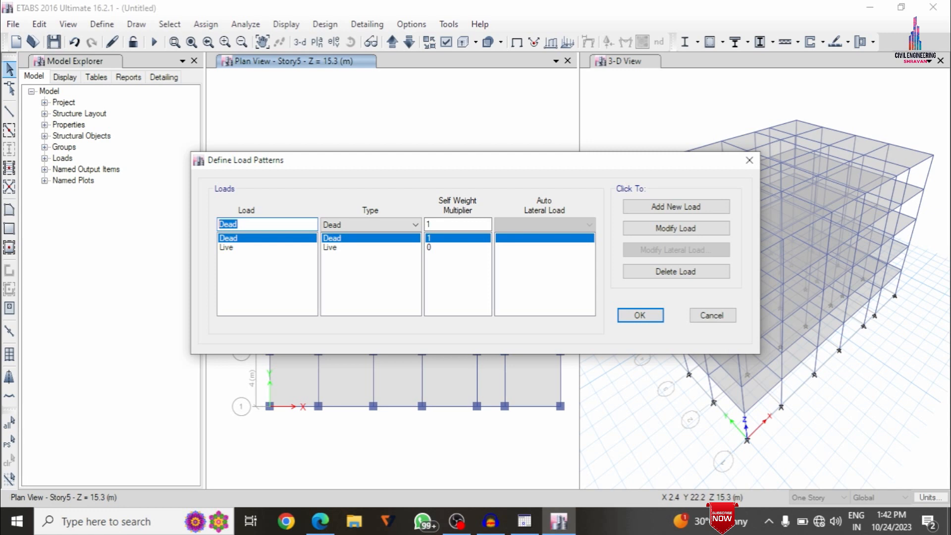
pyautogui.write('EQX')
pyautogui.click(352, 226)
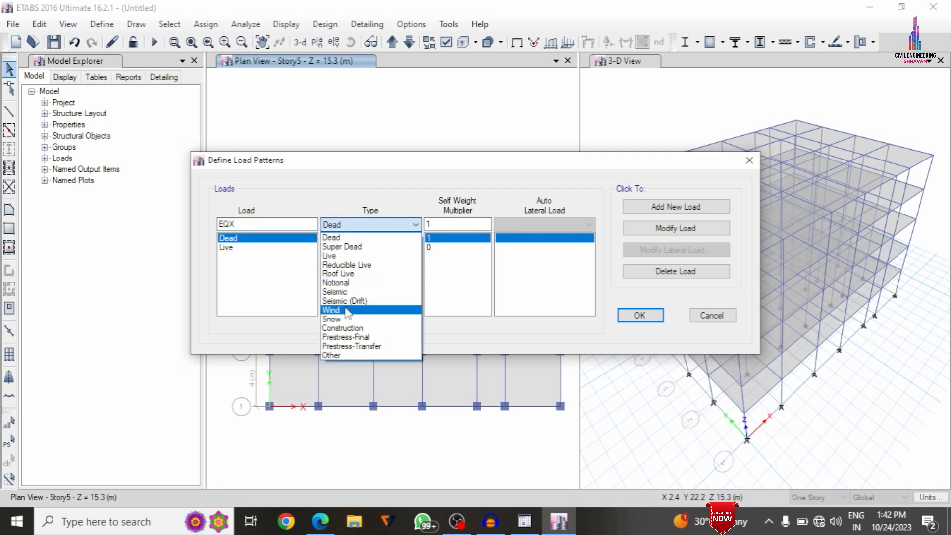
pyautogui.click(335, 292)
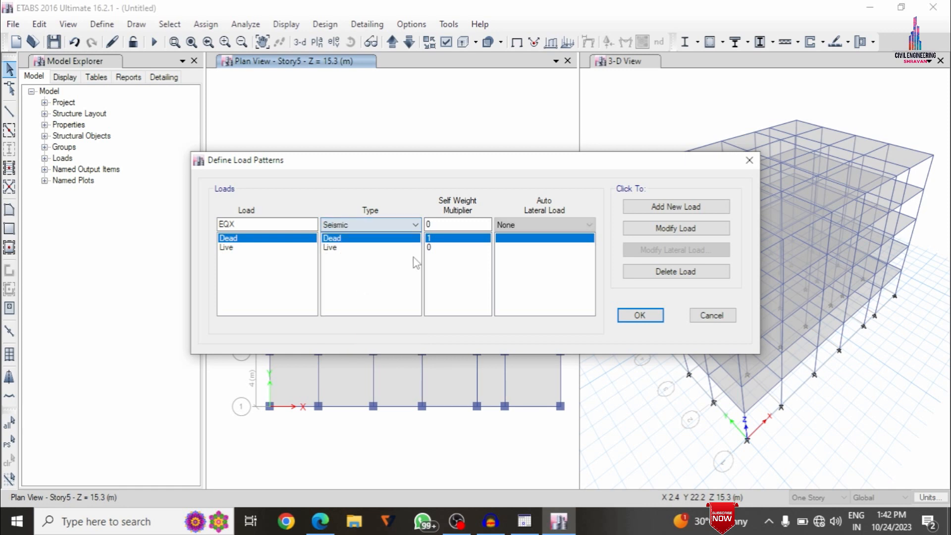
pyautogui.click(516, 226)
pyautogui.press('i')
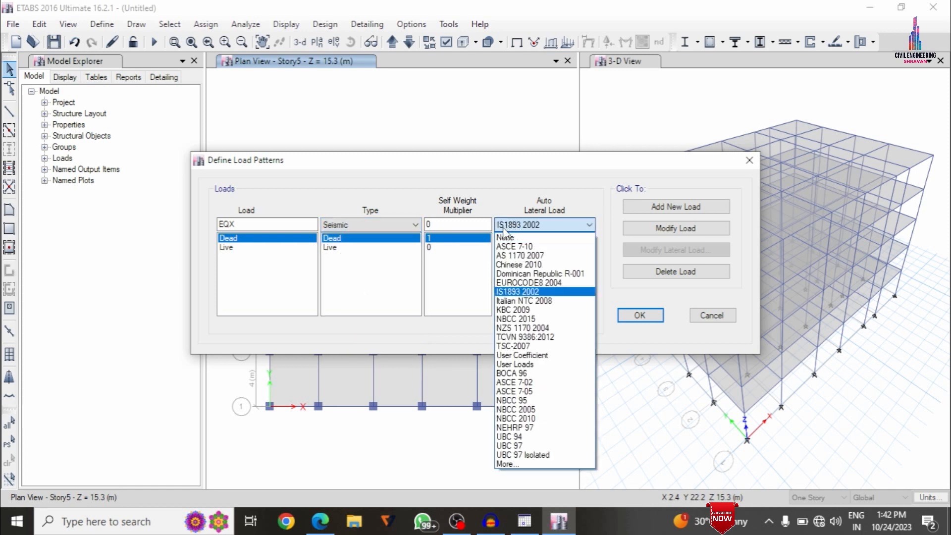
pyautogui.click(503, 228)
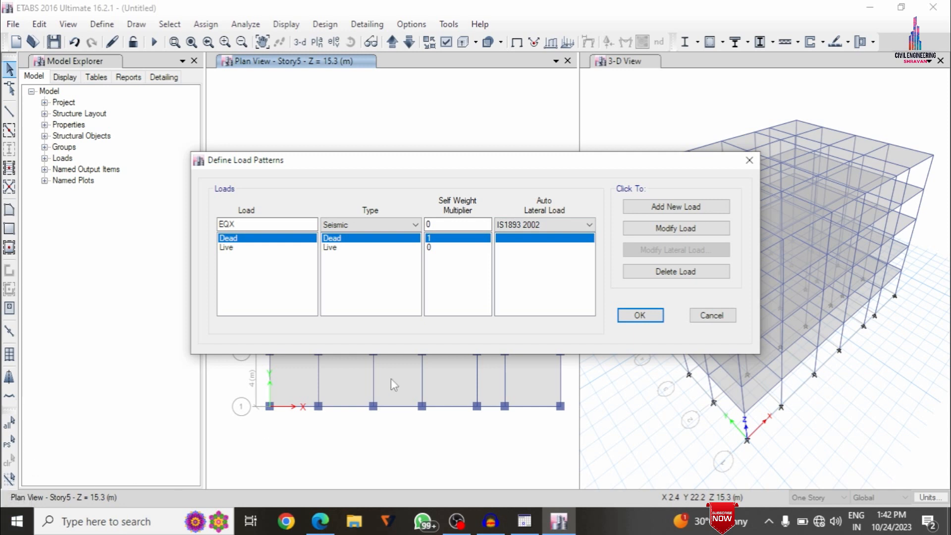
pyautogui.click(703, 208)
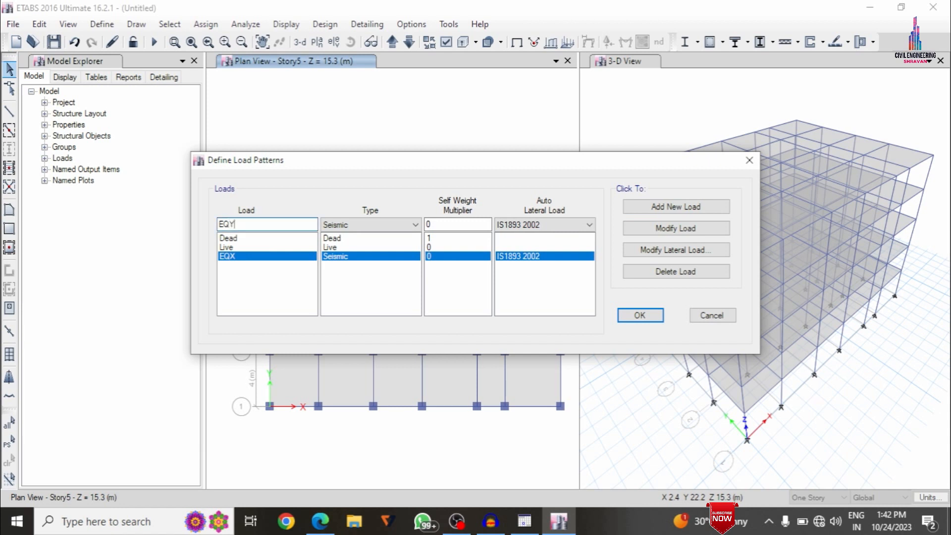
pyautogui.click(693, 207)
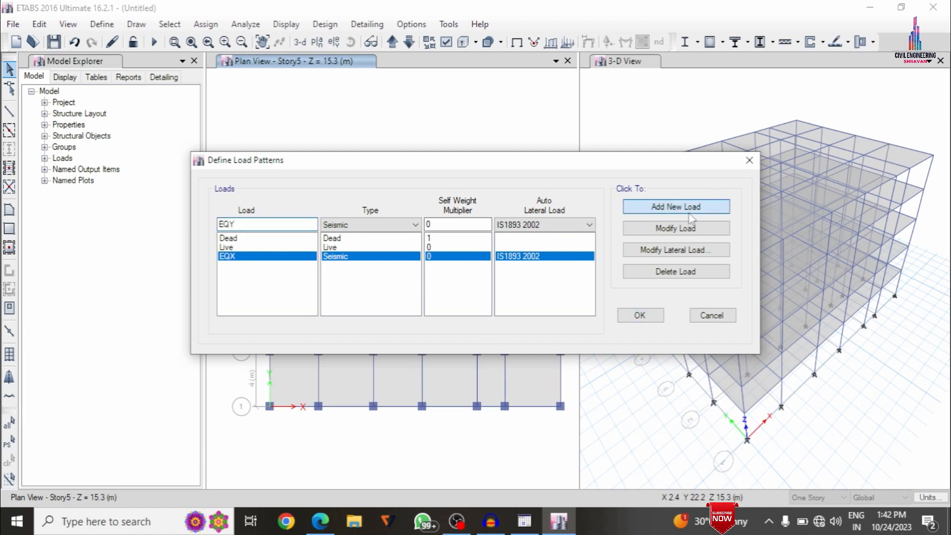
# Add wind load patterns WX and WY with the Indian IS 875:2015 auto lateral load
pyautogui.doubleClick(284, 224)
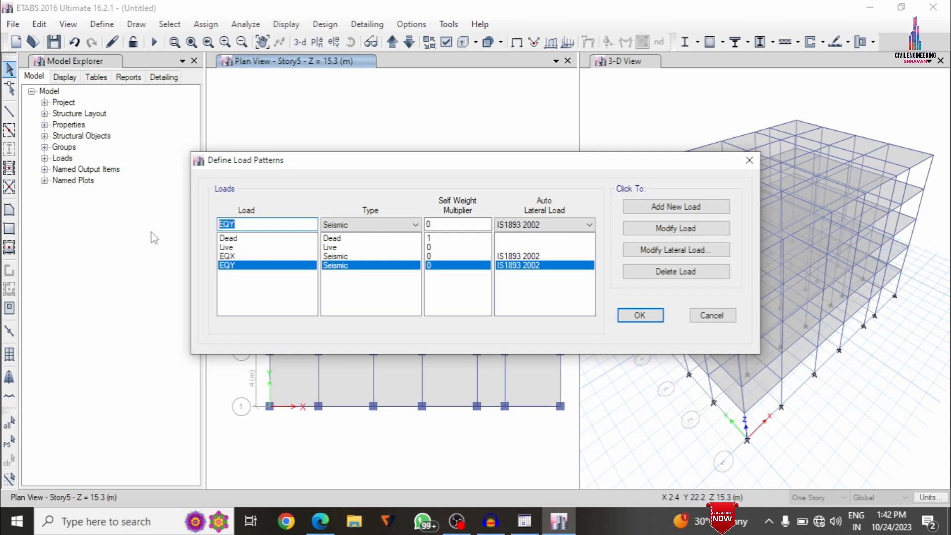
pyautogui.write('WX')
pyautogui.click(406, 225)
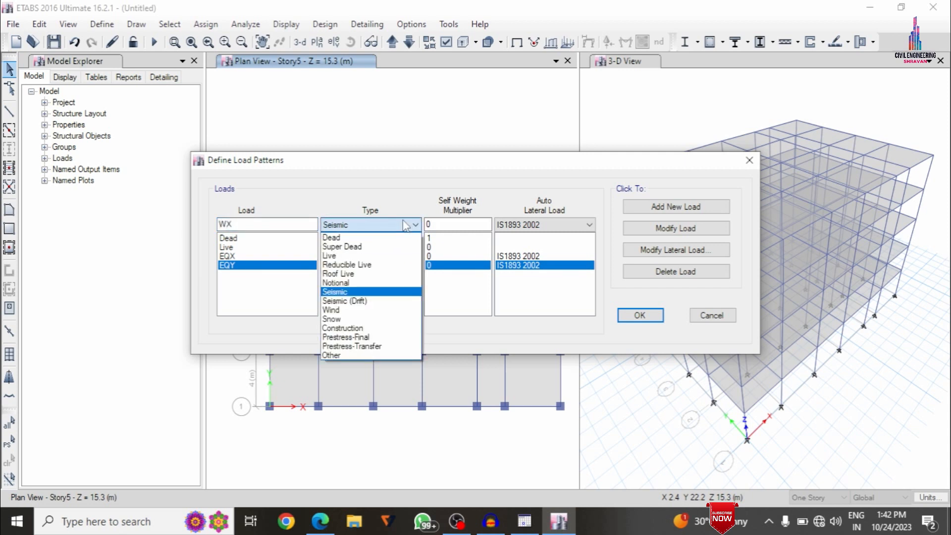
pyautogui.press('Down')
pyautogui.press('Down')
pyautogui.press('Return')
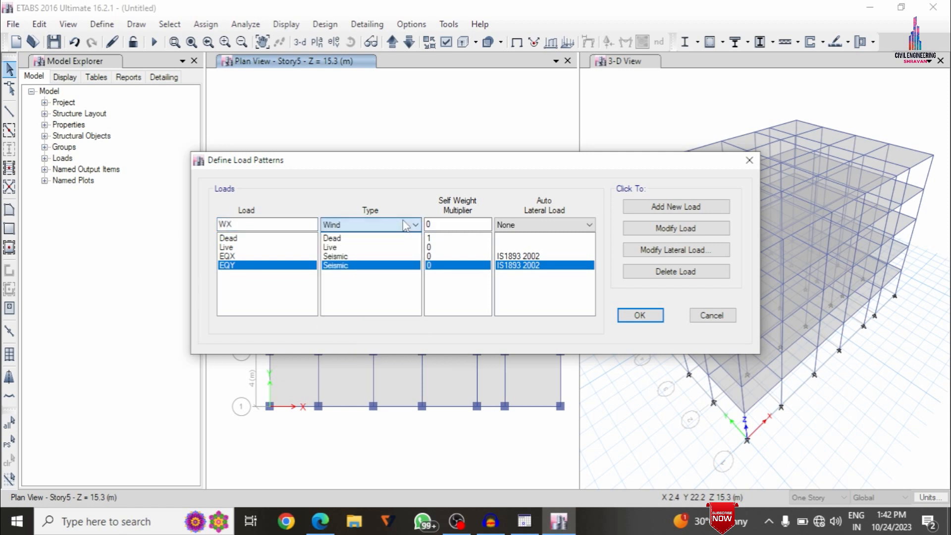
pyautogui.click(531, 221)
pyautogui.press('i')
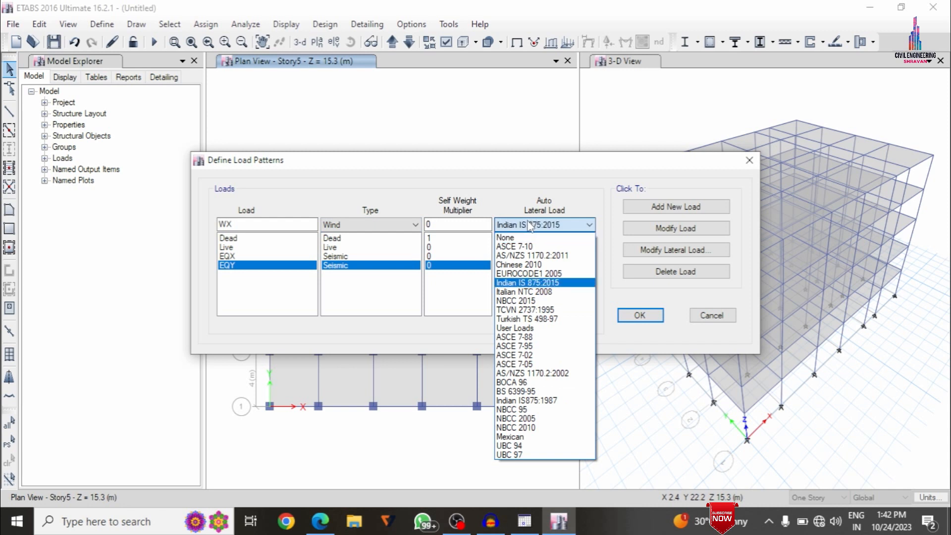
pyautogui.press('Return')
pyautogui.click(676, 206)
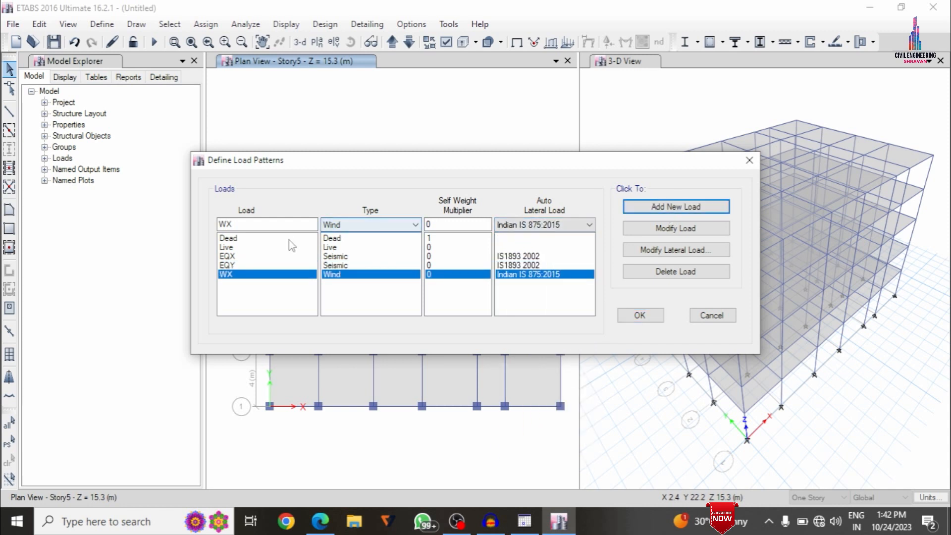
pyautogui.click(292, 224)
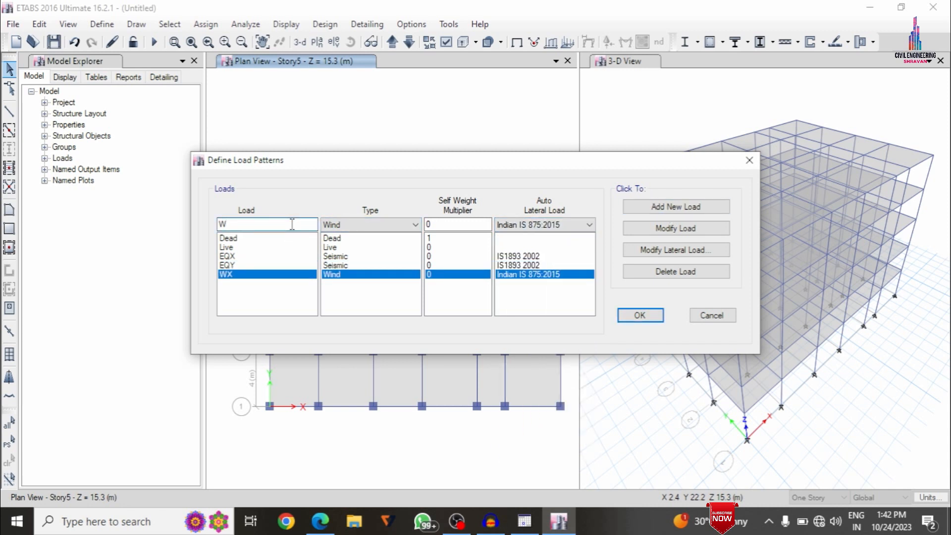
pyautogui.click(659, 207)
# Restrict the EQX seismic load to X Dir without eccentricities and choose its per-code seismic zone factor
pyautogui.click(505, 256)
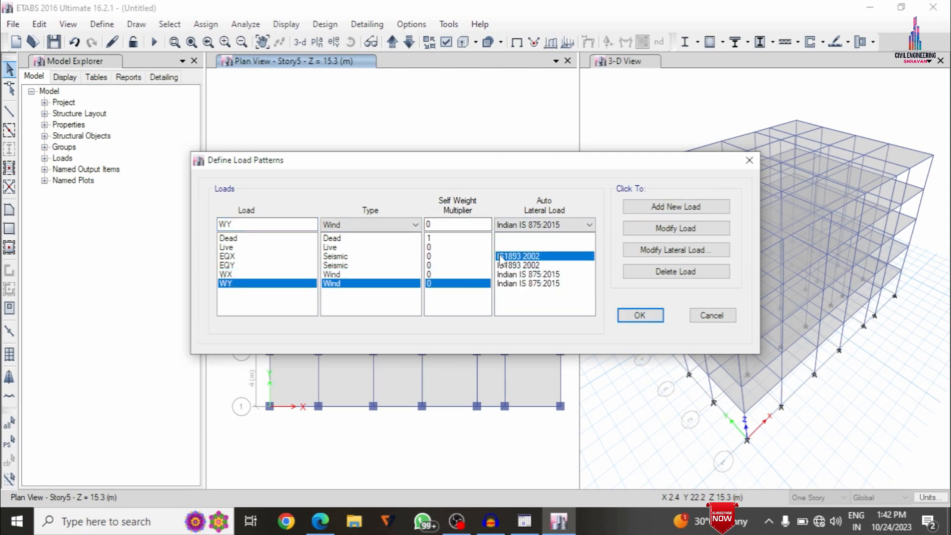
pyautogui.click(675, 250)
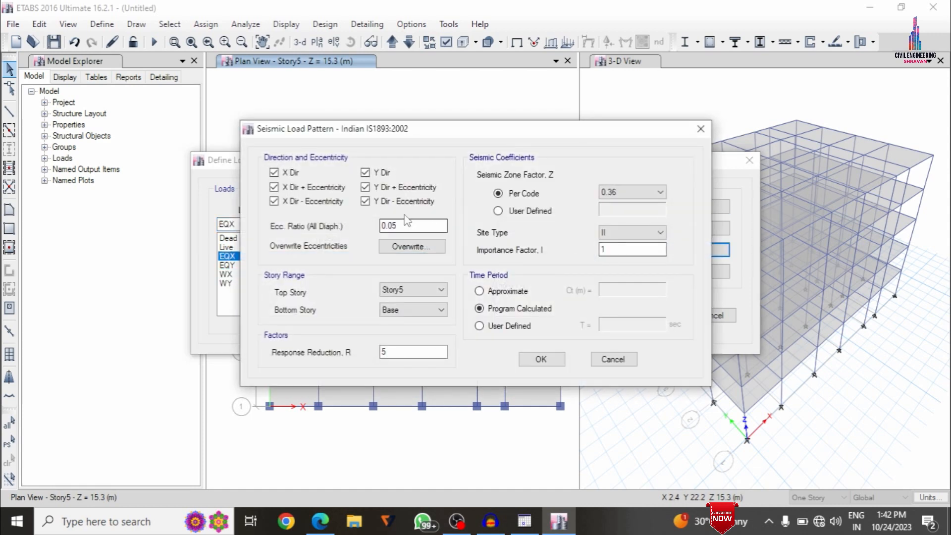
pyautogui.click(375, 173)
pyautogui.click(371, 187)
pyautogui.click(372, 201)
pyautogui.click(338, 203)
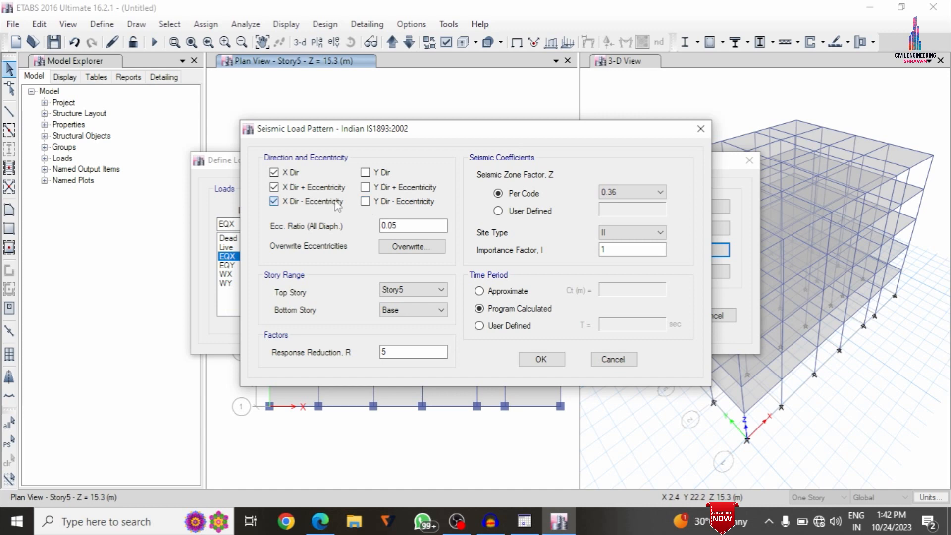
pyautogui.click(337, 187)
pyautogui.click(657, 192)
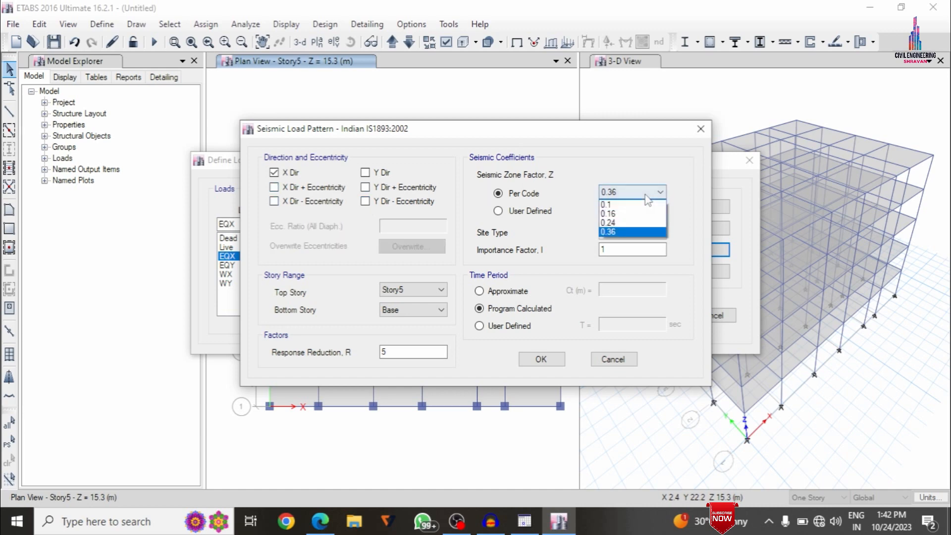
pyautogui.click(638, 227)
pyautogui.click(541, 359)
# Restrict the EQY seismic load to Y Dir only, without any eccentricity cases
pyautogui.click(327, 265)
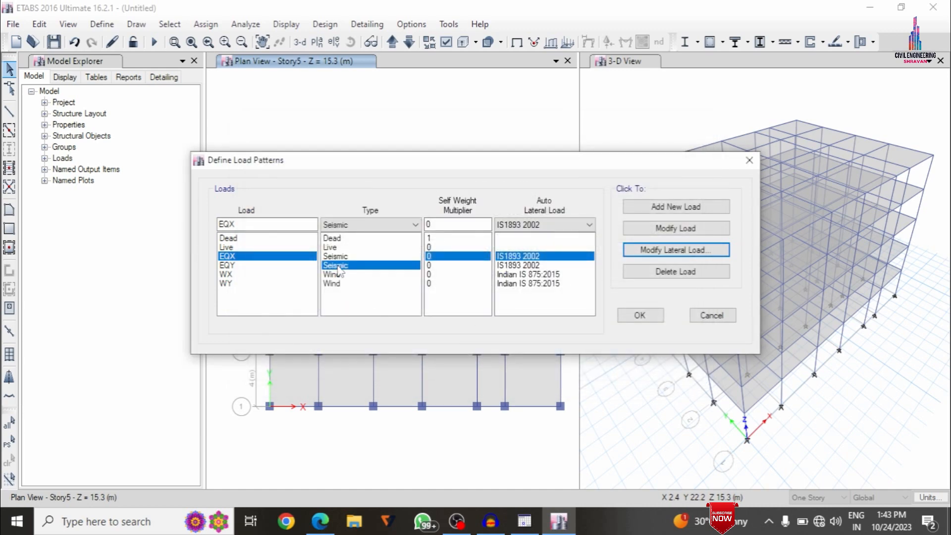
pyautogui.click(649, 250)
pyautogui.click(289, 173)
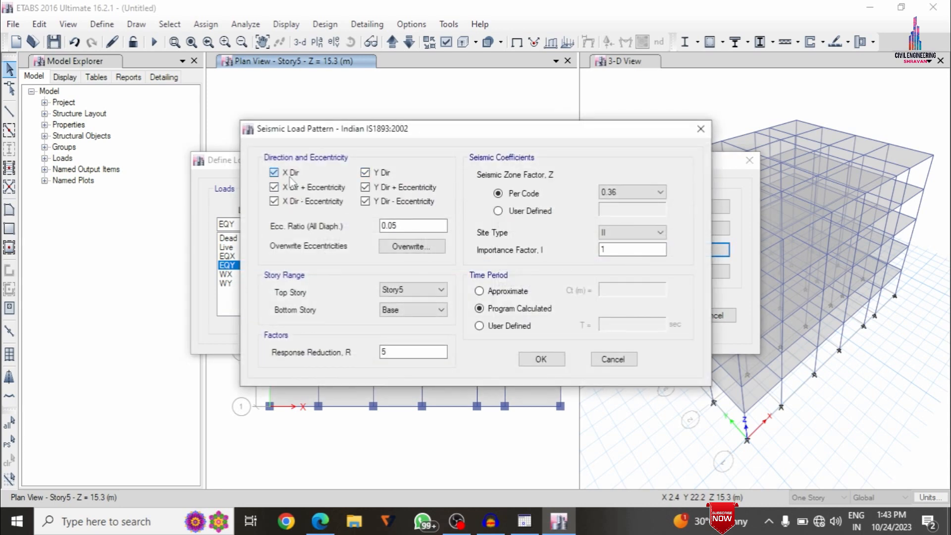
pyautogui.click(311, 188)
pyautogui.click(310, 201)
pyautogui.click(371, 202)
pyautogui.click(389, 188)
pyautogui.click(532, 358)
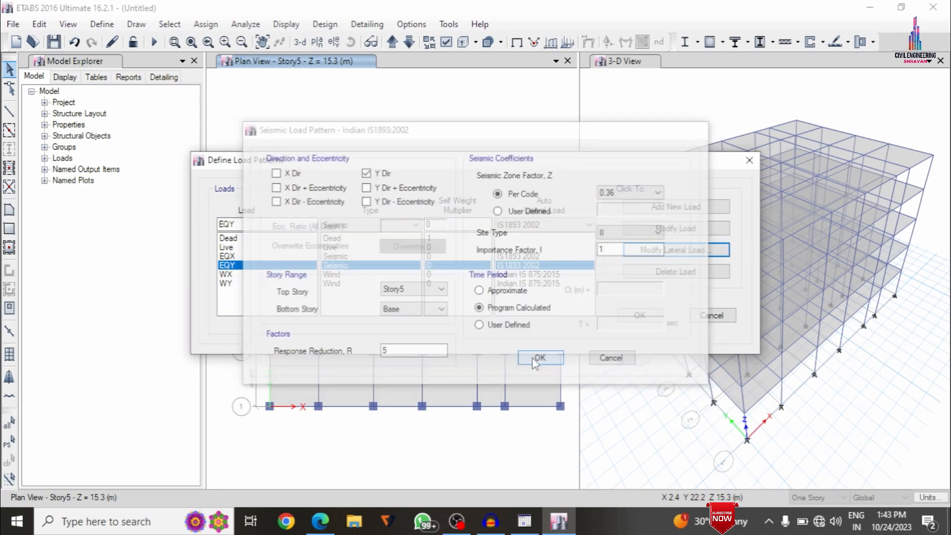
# Set the WX wind load's speed to 44 m/s and its terrain category to 3
pyautogui.click(338, 275)
pyautogui.click(651, 250)
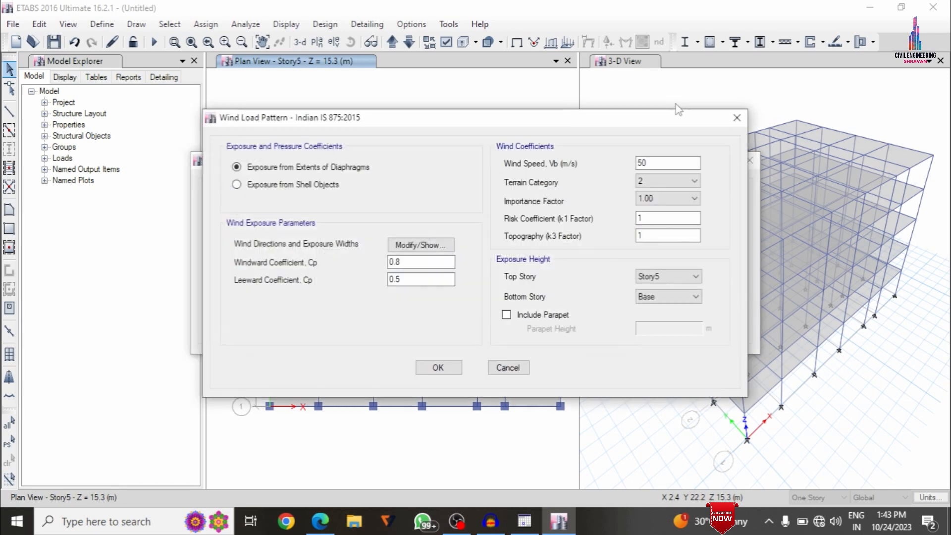
pyautogui.doubleClick(644, 163)
pyautogui.write('44')
pyautogui.click(664, 190)
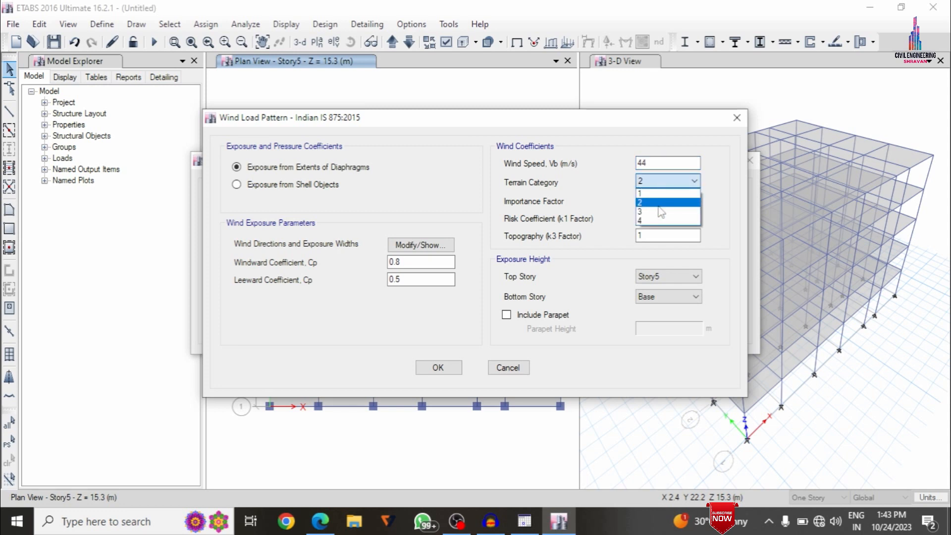
pyautogui.click(656, 212)
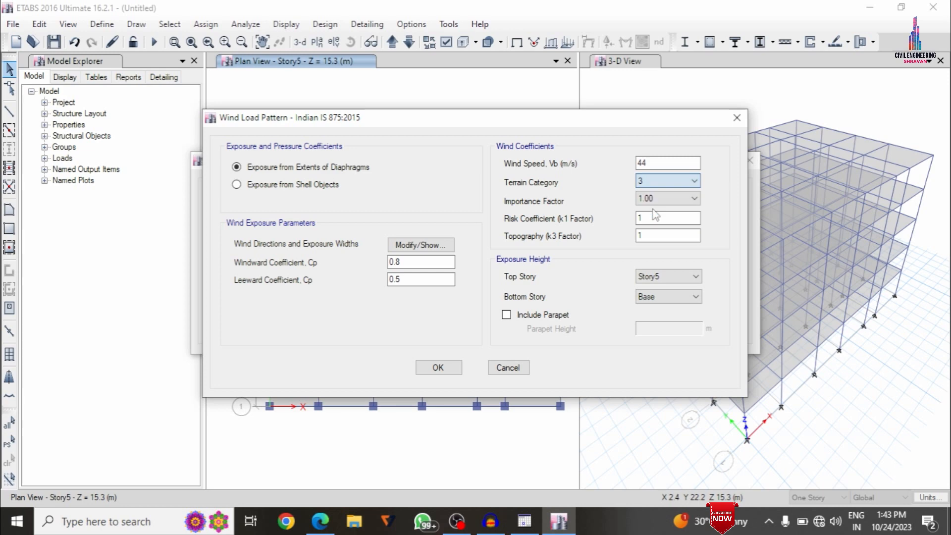
# Set the WX wind direction angles to 0; 180 degrees and accept the wind load pattern
pyautogui.click(424, 248)
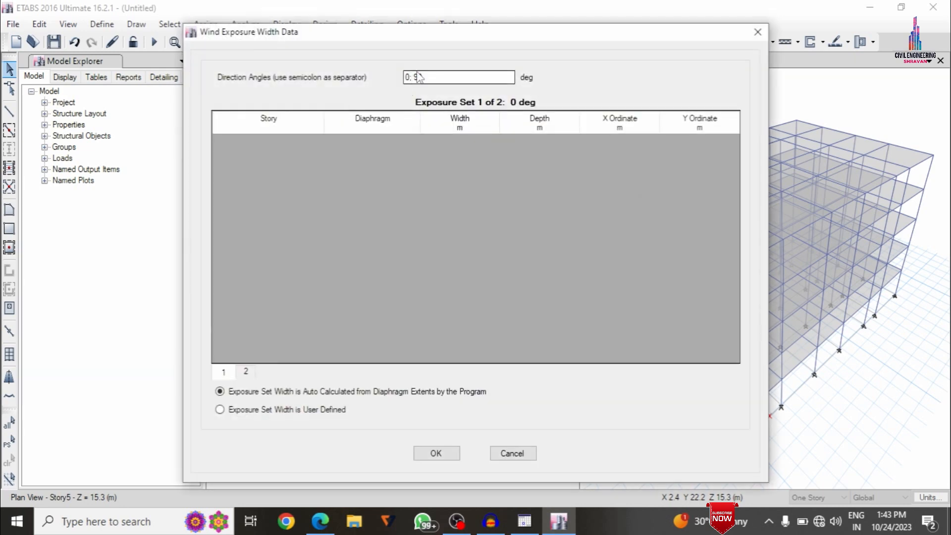
pyautogui.moveTo(414, 77); pyautogui.dragTo(418, 76)
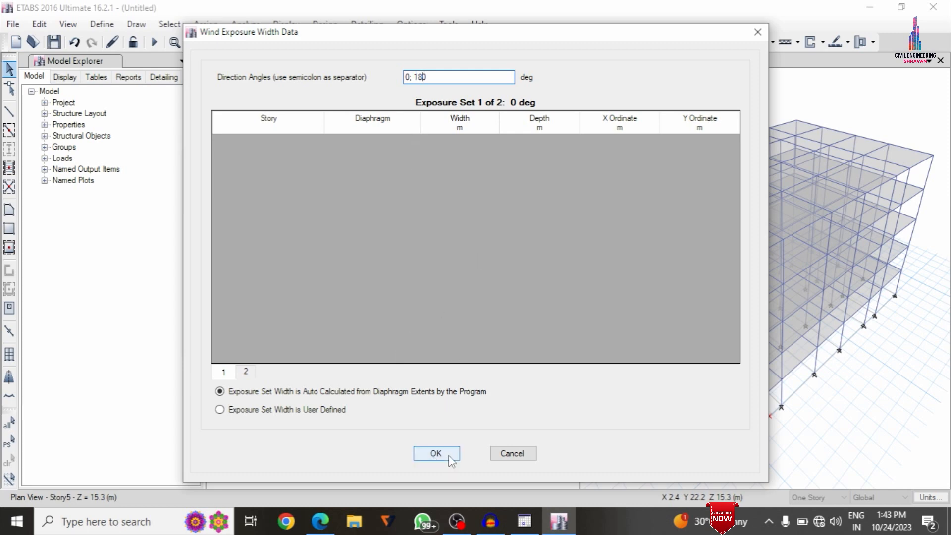
pyautogui.click(436, 453)
pyautogui.click(436, 367)
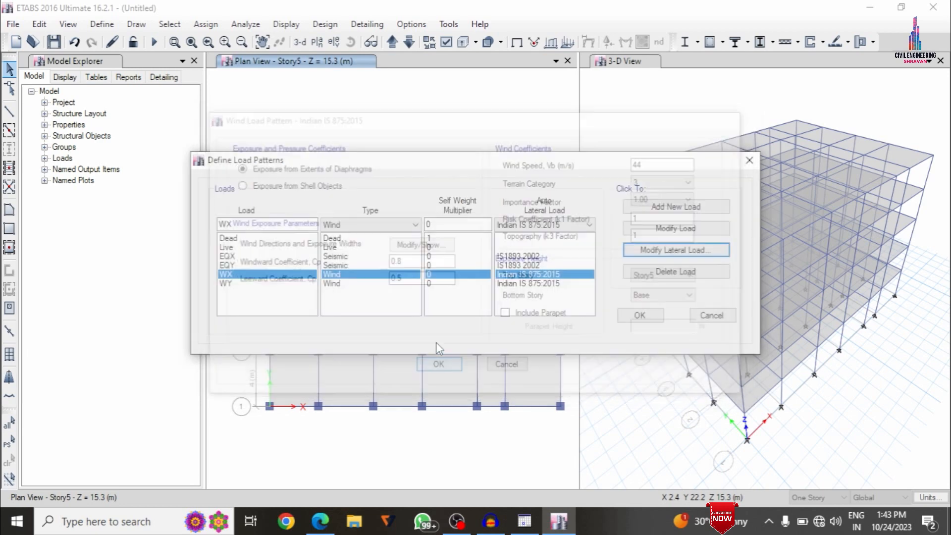
# Set the WY wind load pattern's wind speed to 44 m/s and its terrain category to 3
pyautogui.click(263, 283)
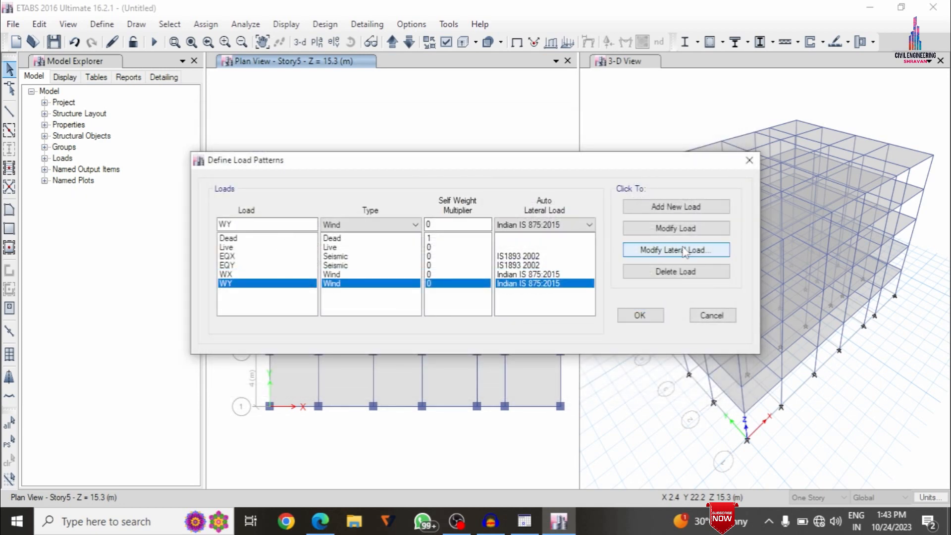
pyautogui.click(684, 251)
pyautogui.doubleClick(642, 163)
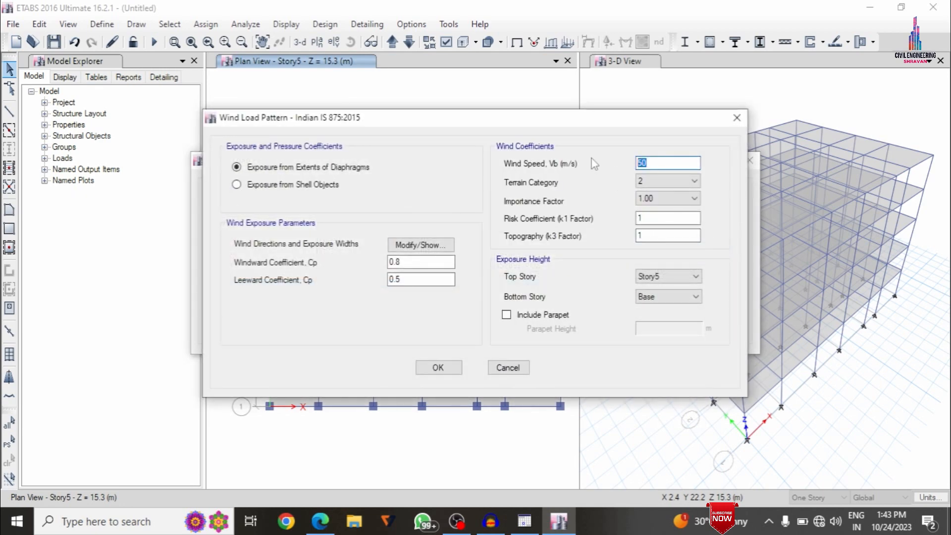
pyautogui.write('44')
pyautogui.click(666, 181)
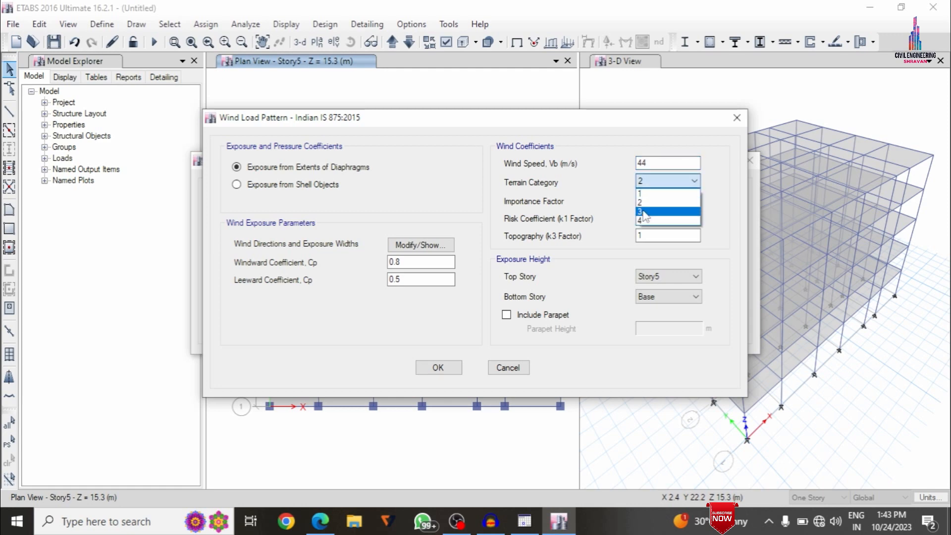
pyautogui.click(642, 212)
# Set the WY wind direction angles to 90; 270 and accept the wind load and load pattern definitions
pyautogui.click(420, 245)
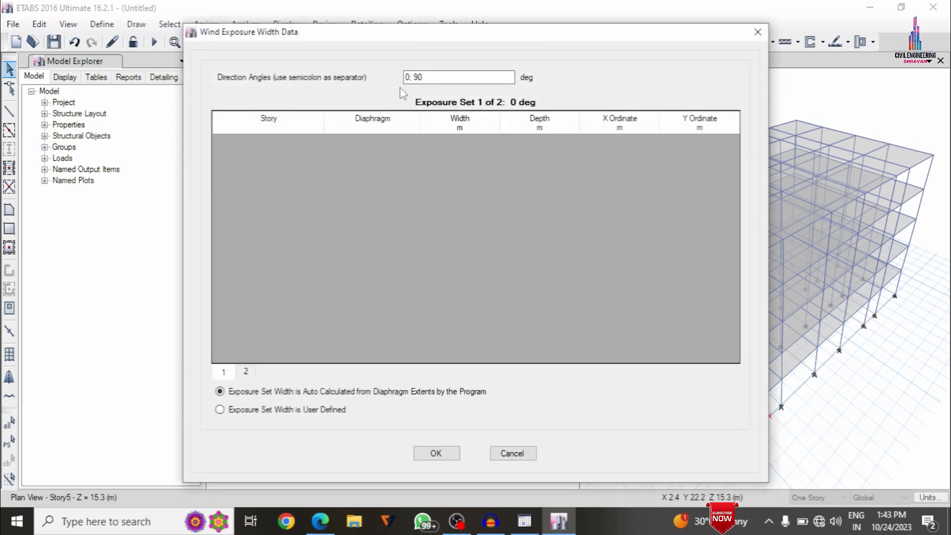
pyautogui.click(409, 78)
pyautogui.click(436, 453)
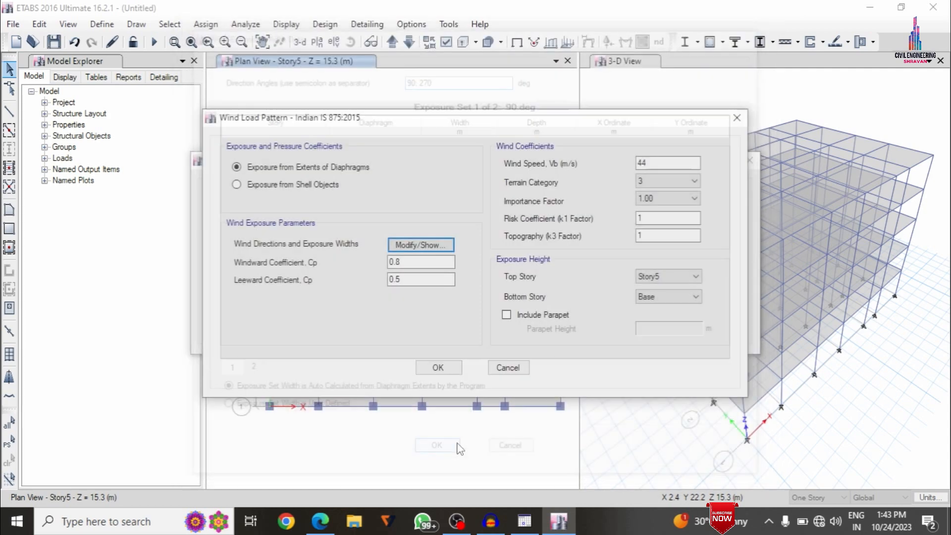
pyautogui.click(436, 364)
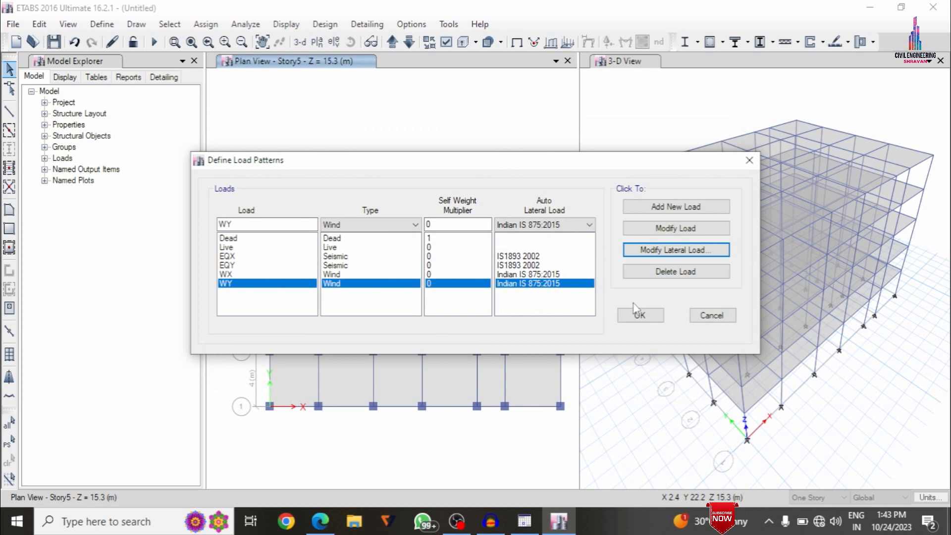
pyautogui.click(640, 315)
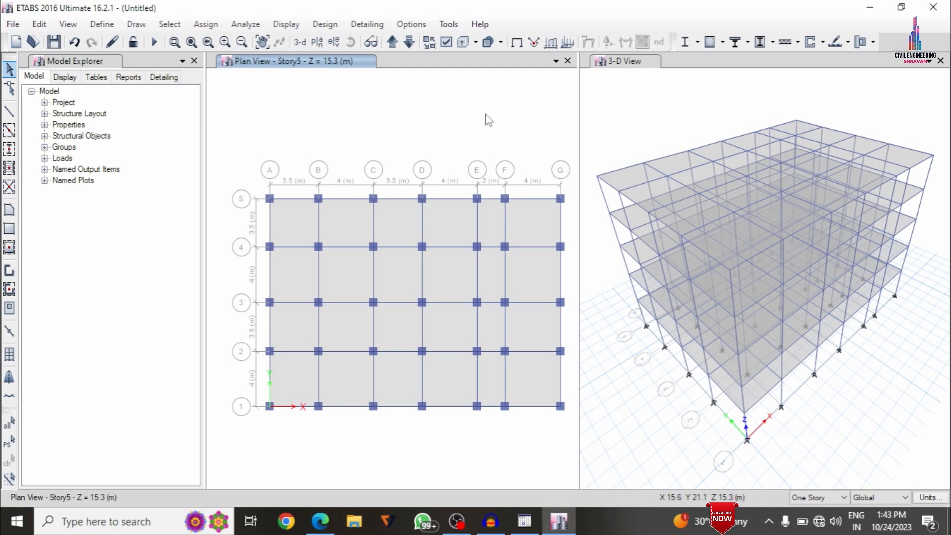
# Assign Dead joint loads to the whole model with forces of 1 kN in X, Y and Z and moments of 1 kN-m about each axis
pyautogui.hotkey('ctrl', 'a')
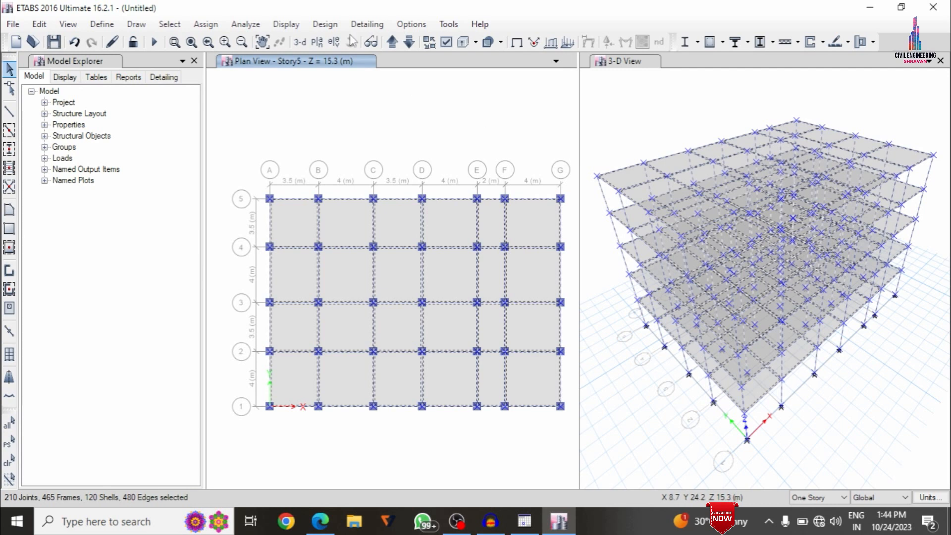
pyautogui.click(205, 24)
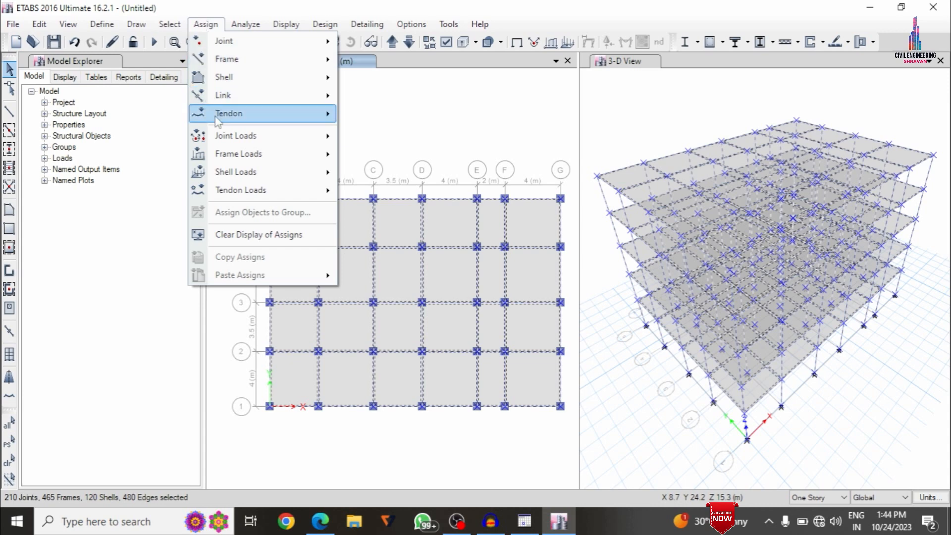
pyautogui.moveTo(226, 136)
pyautogui.click(373, 139)
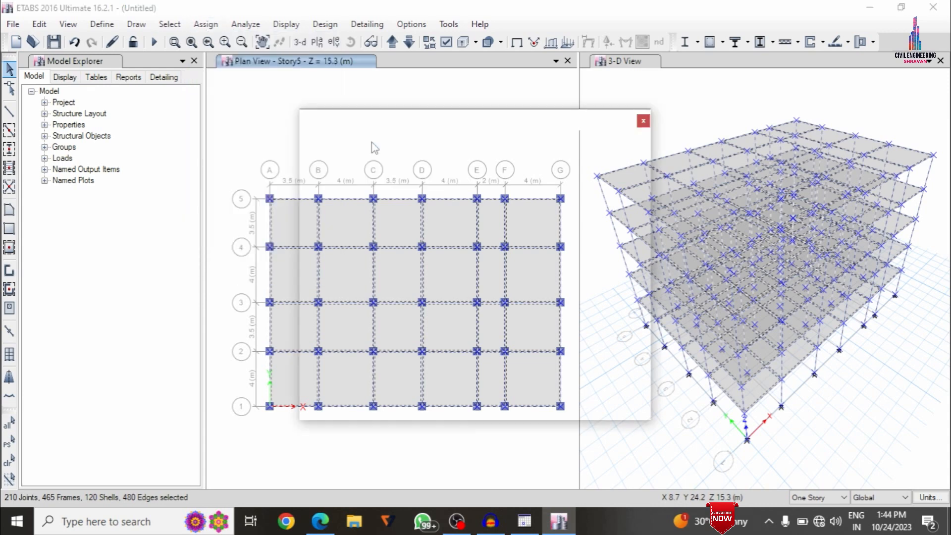
pyautogui.doubleClick(411, 205)
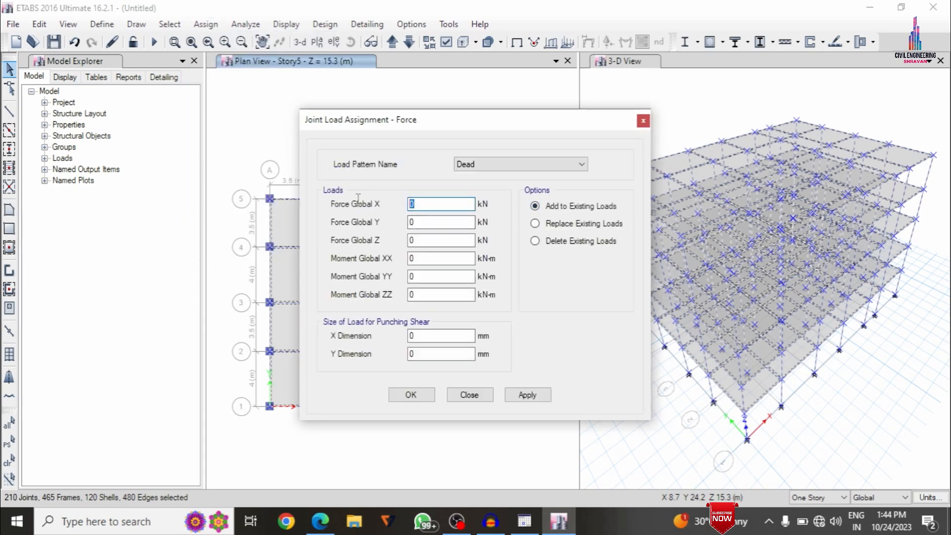
pyautogui.write('1')
pyautogui.press('Tab')
pyautogui.write('1')
pyautogui.press('Tab')
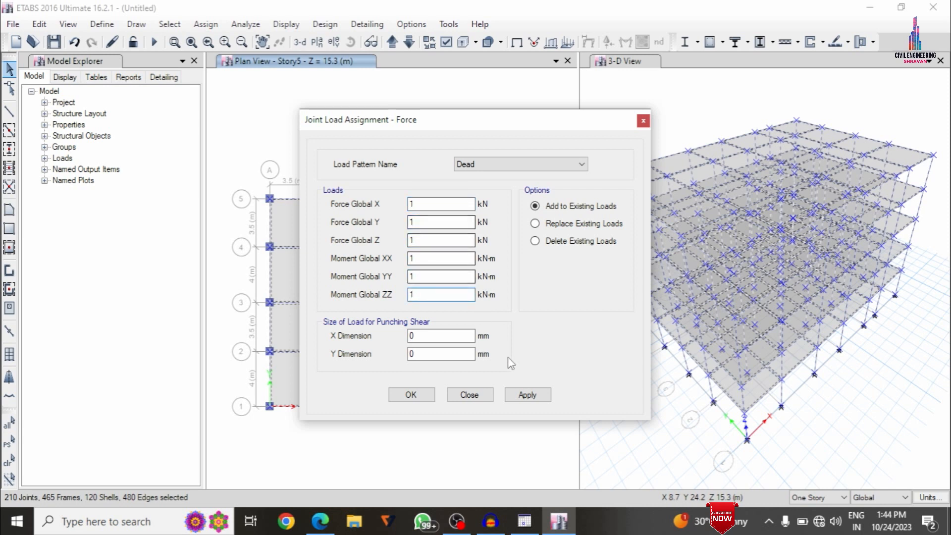
pyautogui.click(520, 397)
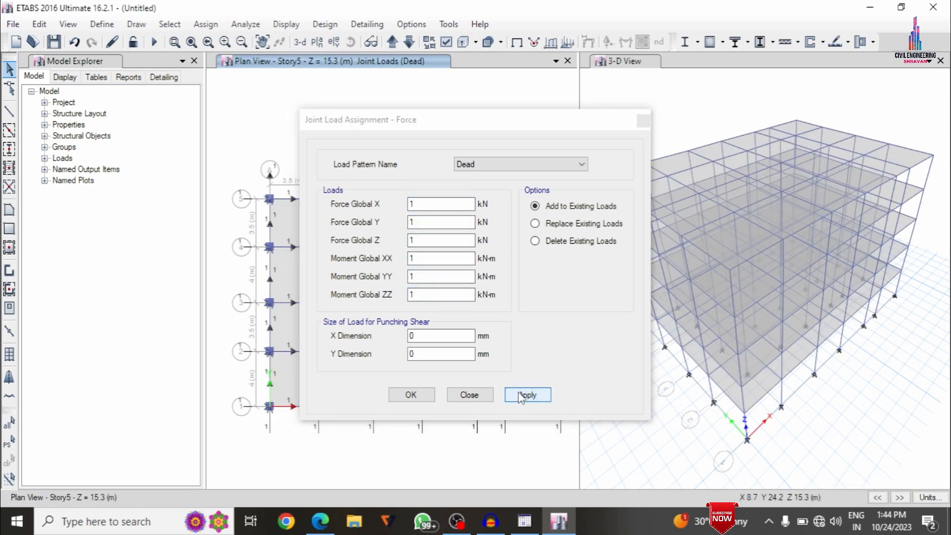
pyautogui.click(404, 396)
# Select all beams by their frame section property B
pyautogui.click(170, 24)
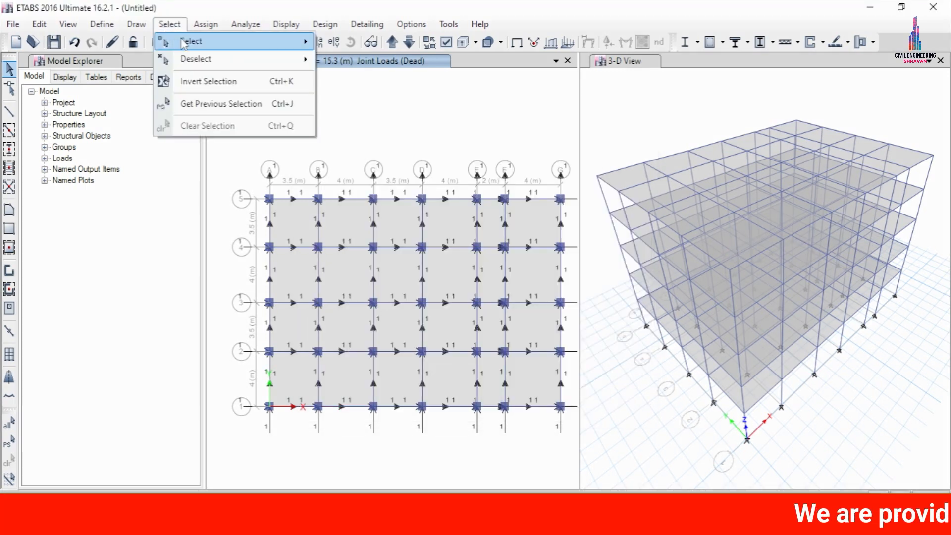
pyautogui.moveTo(208, 41)
pyautogui.moveTo(355, 167)
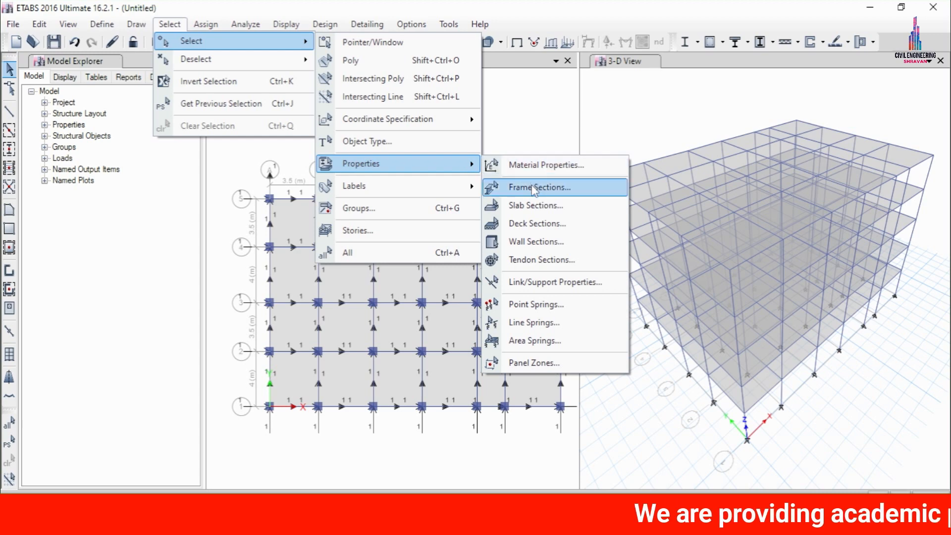
pyautogui.click(508, 186)
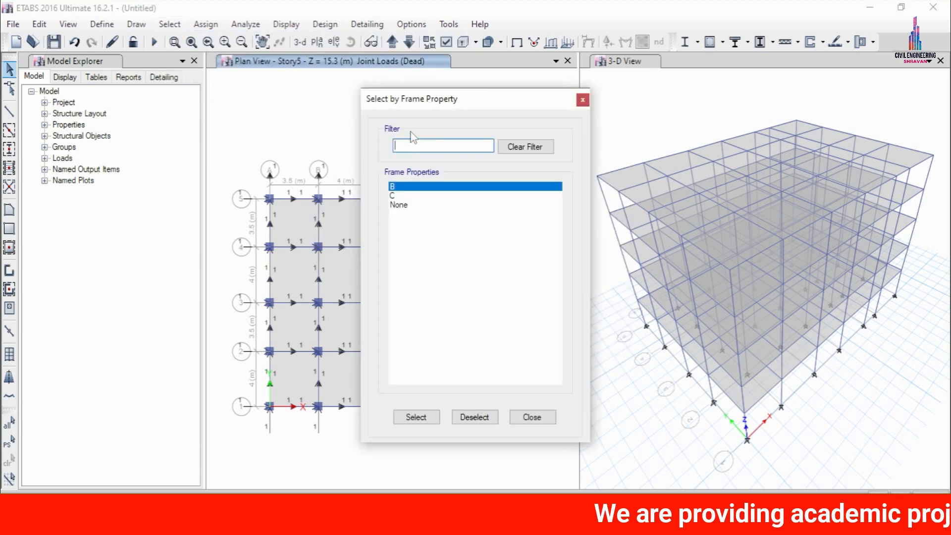
pyautogui.click(430, 417)
pyautogui.click(533, 417)
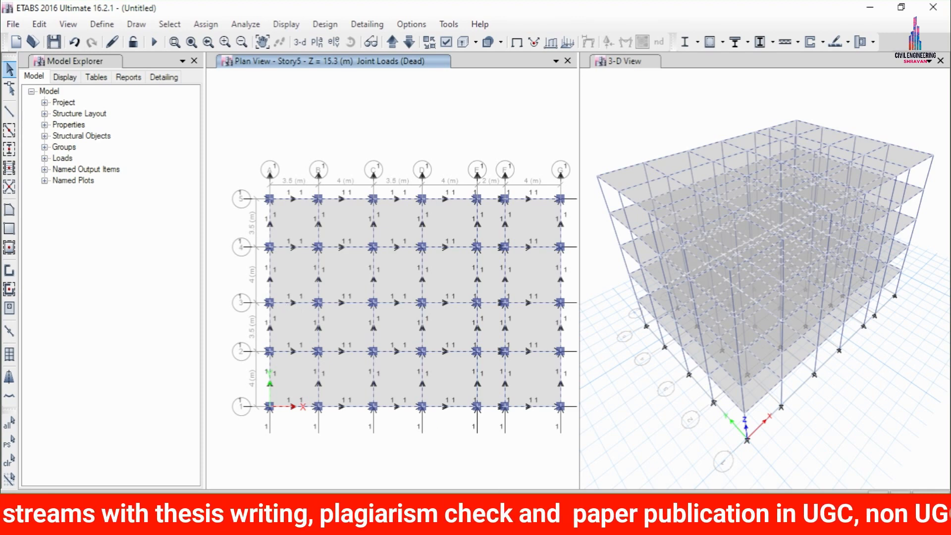
# Open the Windows Calculator and multiply 0.23 by 20 by 3
pyautogui.press('super+s')
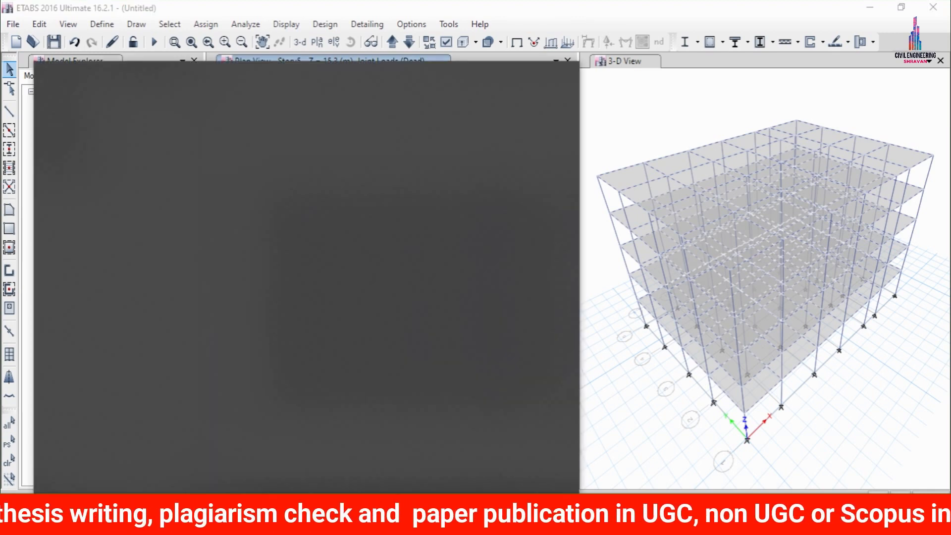
pyautogui.write('cal')
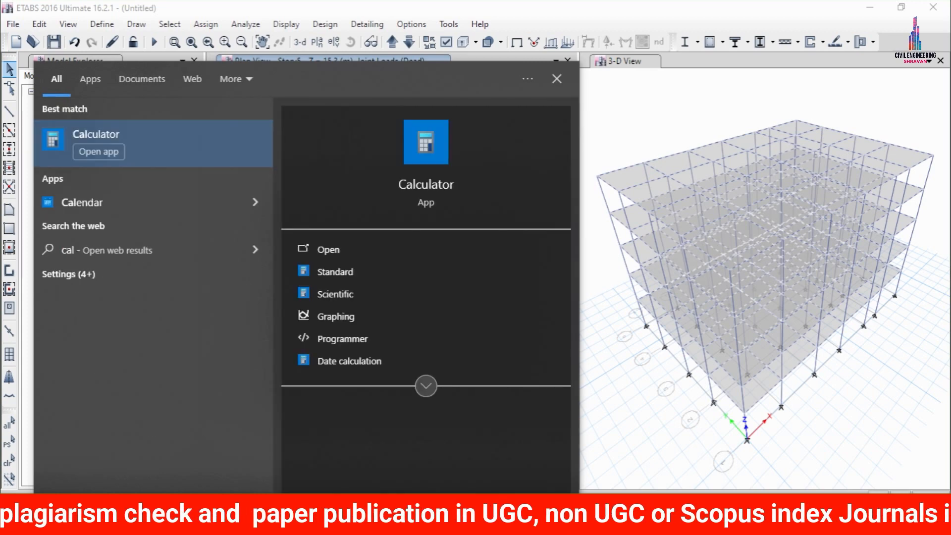
pyautogui.press('Return')
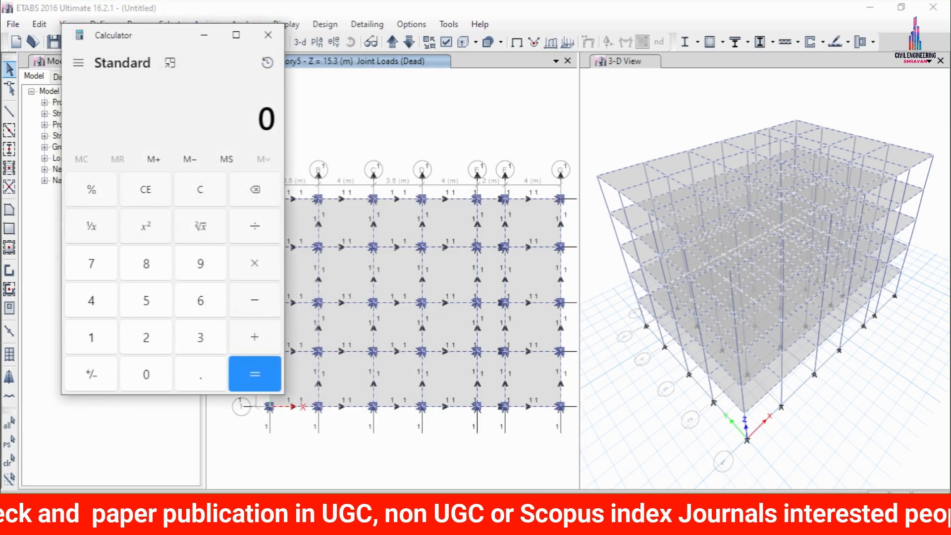
pyautogui.write('.23')
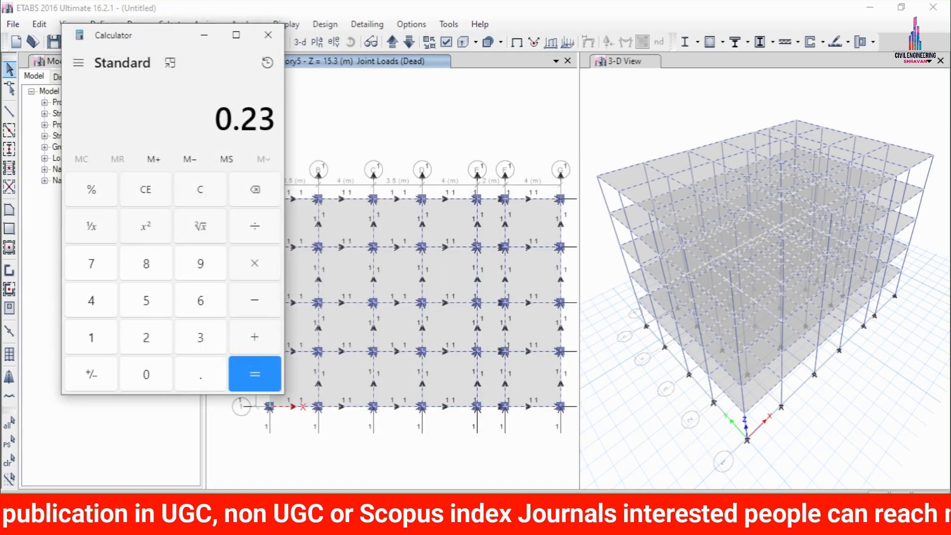
pyautogui.write('*')
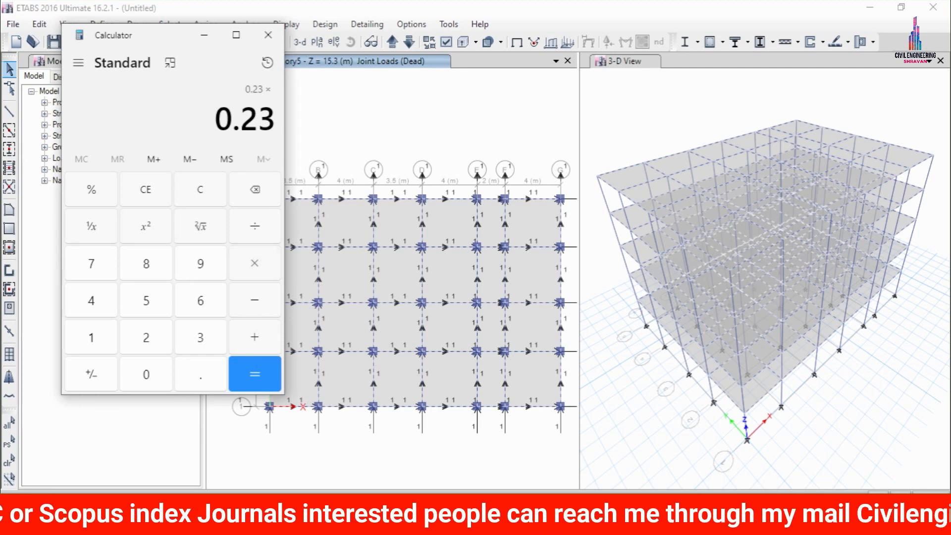
pyautogui.write('20*')
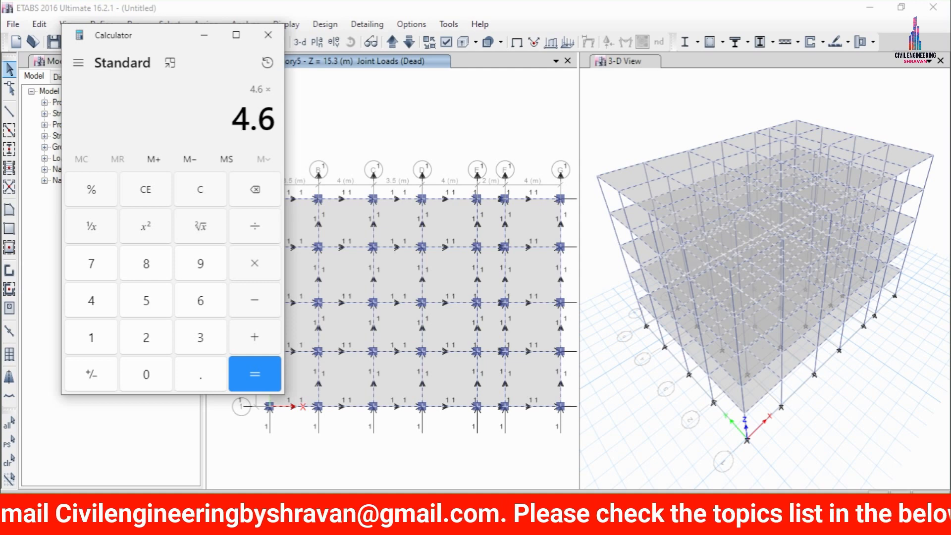
pyautogui.press('3')
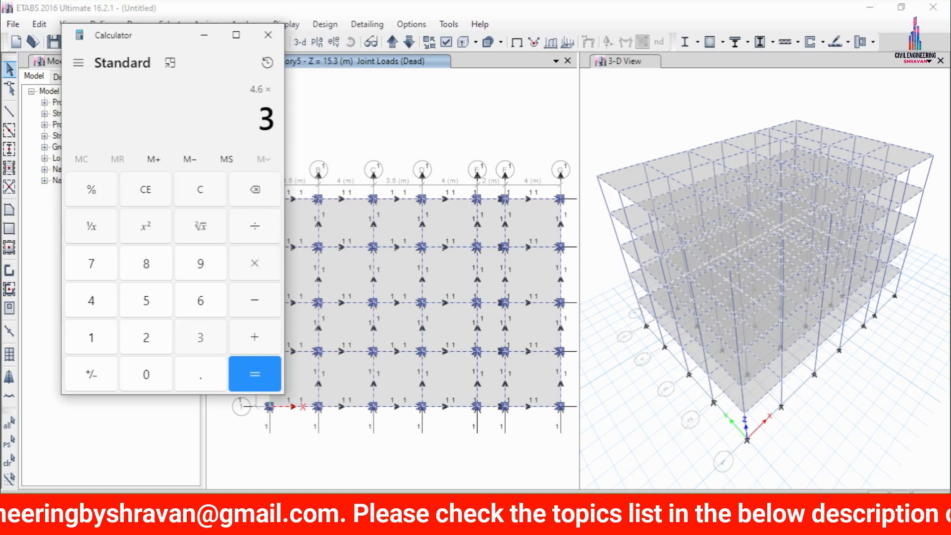
pyautogui.press('Return')
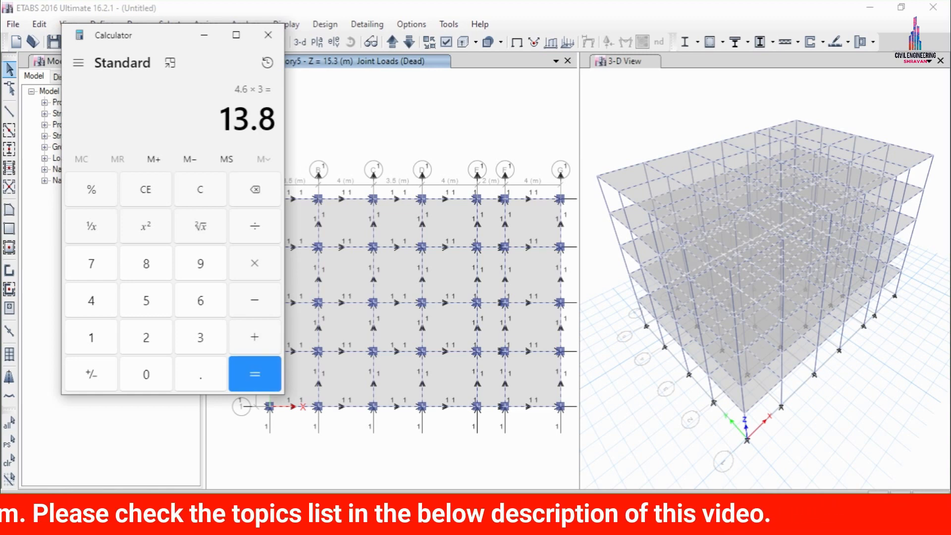
# Clear the calculator and multiply 0.125 by 20 by 3
pyautogui.click(160, 183)
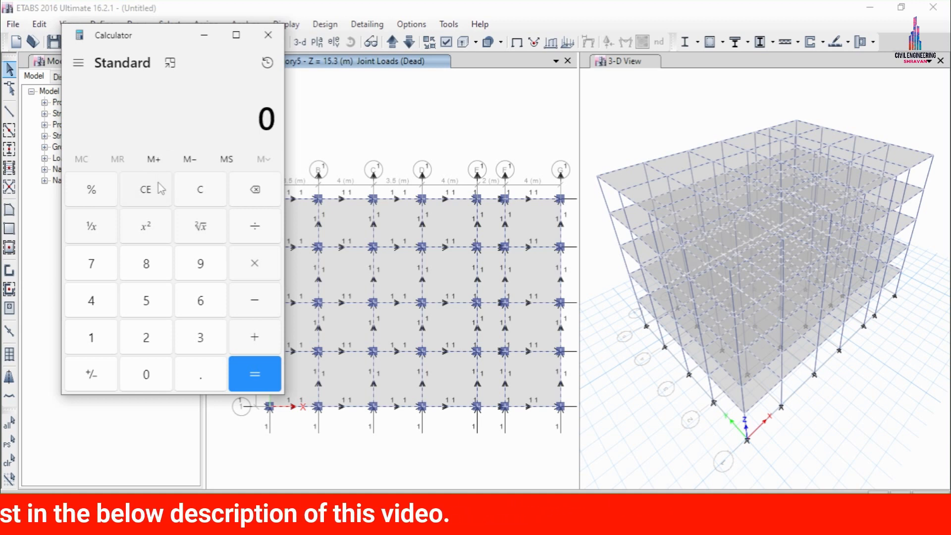
pyautogui.write('.125')
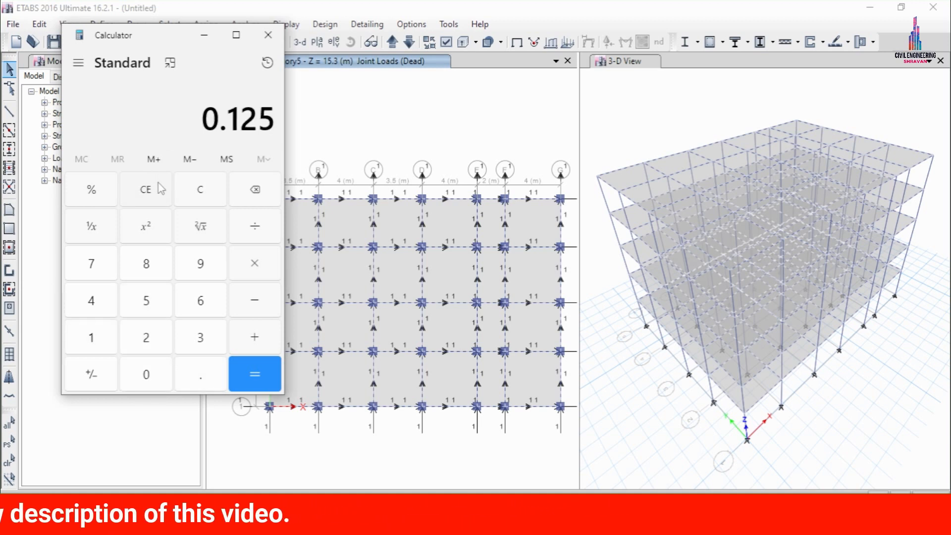
pyautogui.press('*')
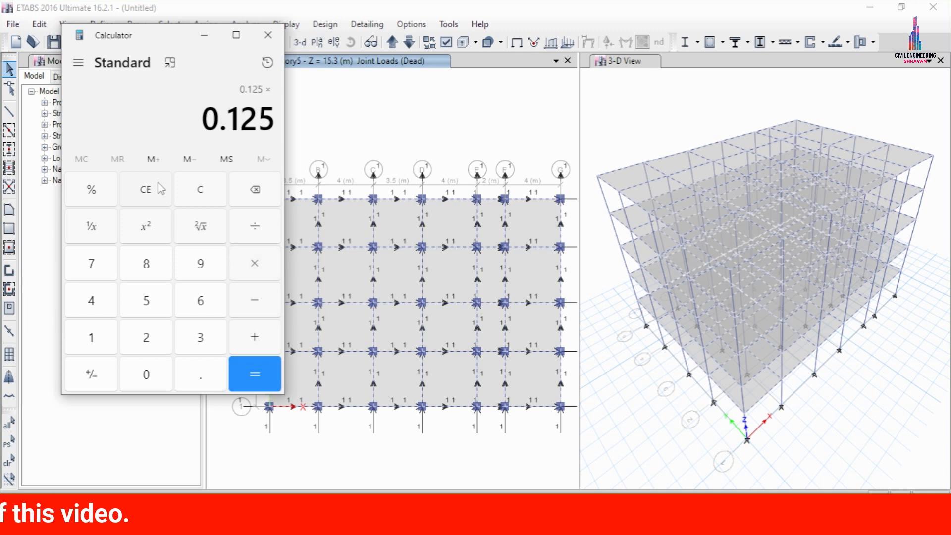
pyautogui.write('20')
pyautogui.press('*')
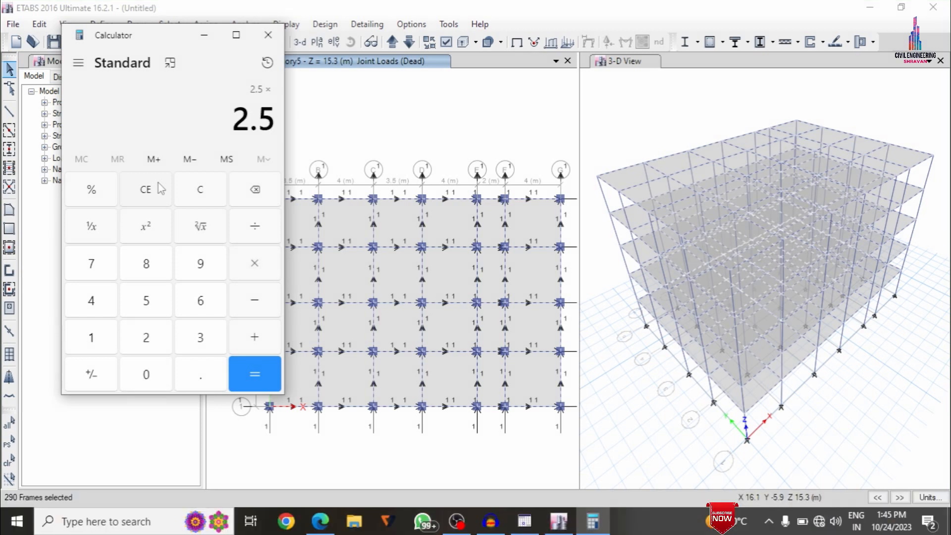
pyautogui.write('3')
pyautogui.press('Return')
# Clear the calculator and multiply 0.125 by 20 by 1.2
pyautogui.click(156, 187)
pyautogui.write('.125')
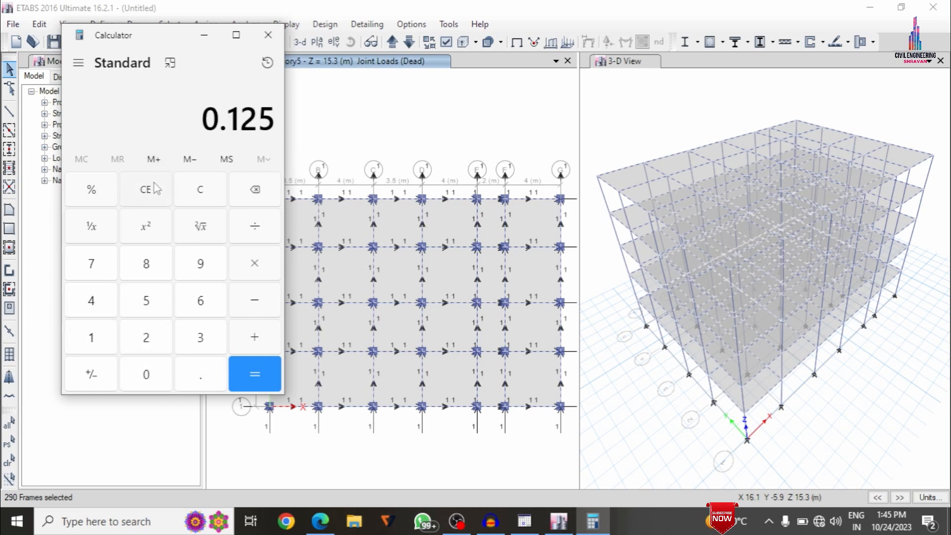
pyautogui.press('*')
pyautogui.write('20')
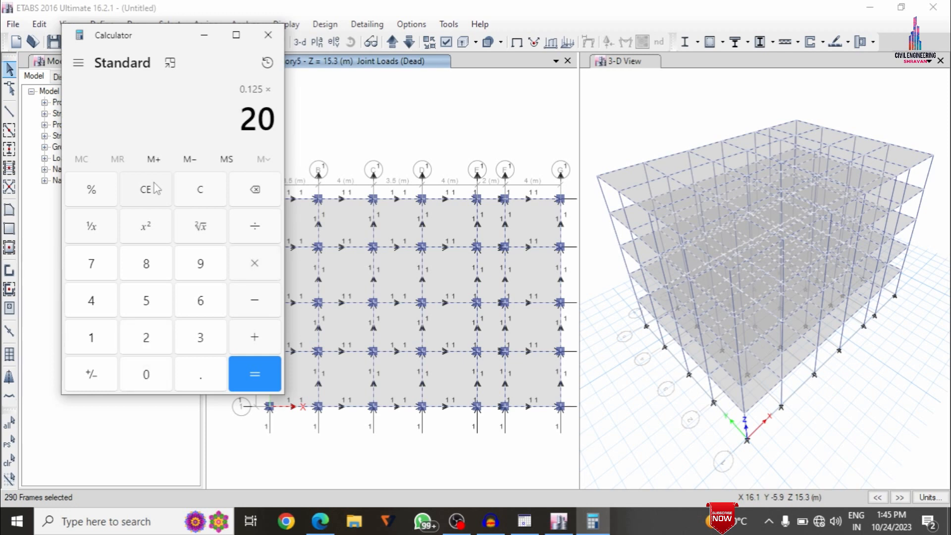
pyautogui.press('*')
pyautogui.write('1.2')
pyautogui.press('Return')
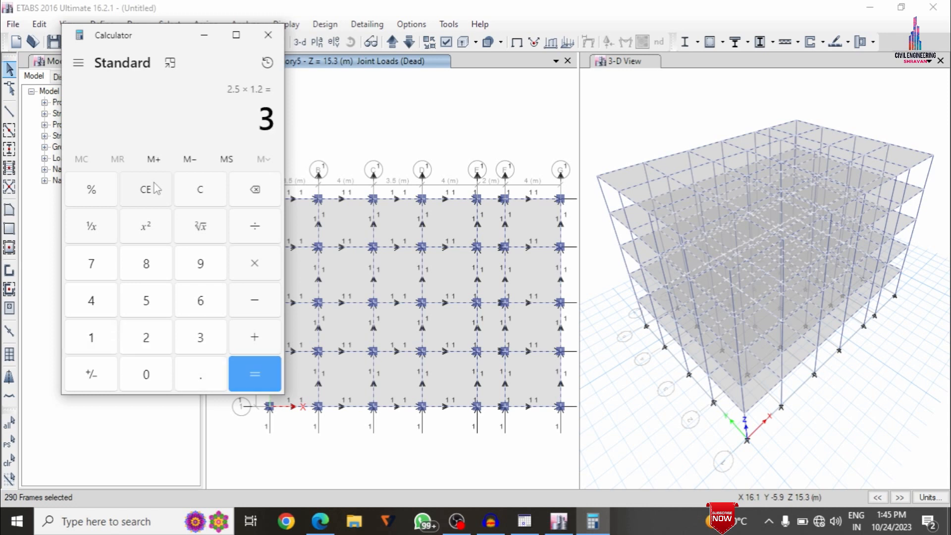
# Clear the calculator, add 13.8, 7.5 and 3, and return to the model
pyautogui.click(142, 189)
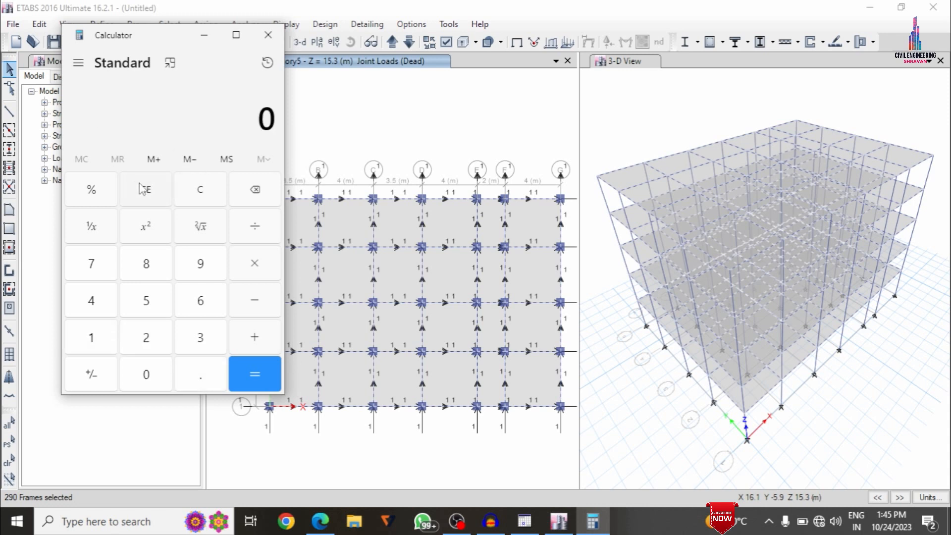
pyautogui.write('13.8')
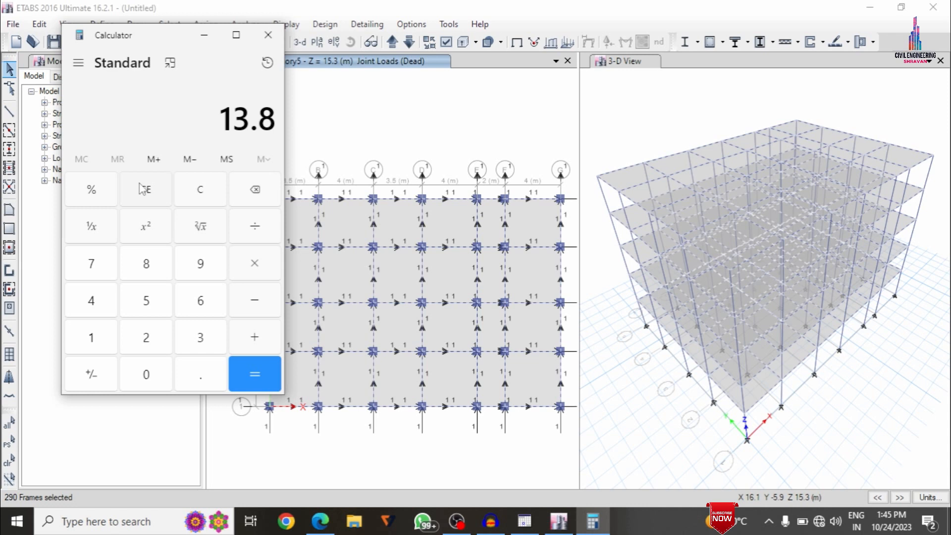
pyautogui.press('+')
pyautogui.write('7.5')
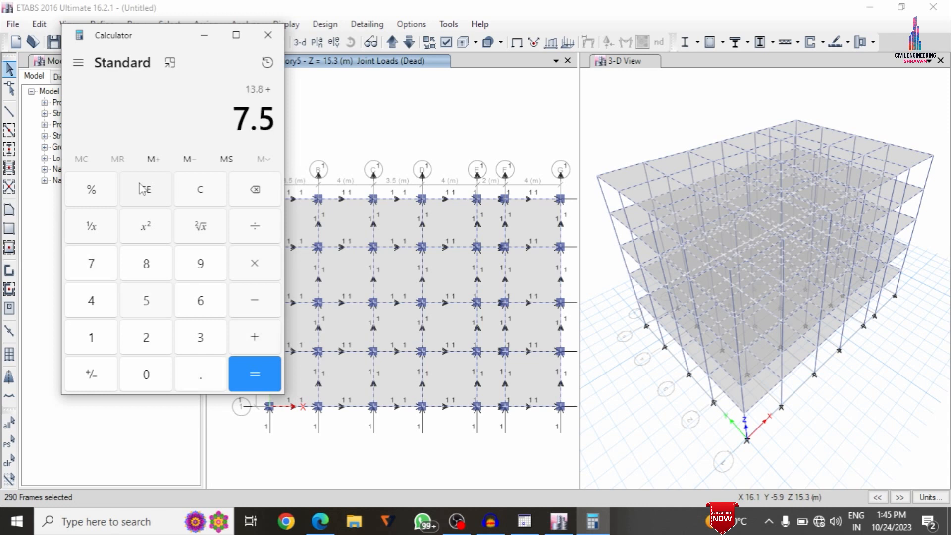
pyautogui.press('+')
pyautogui.write('3')
pyautogui.press('Return')
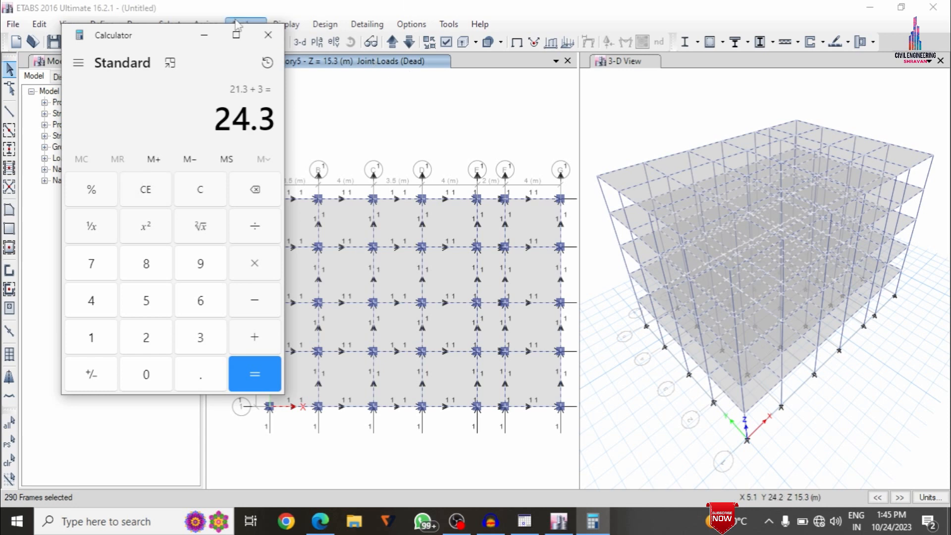
pyautogui.click(204, 35)
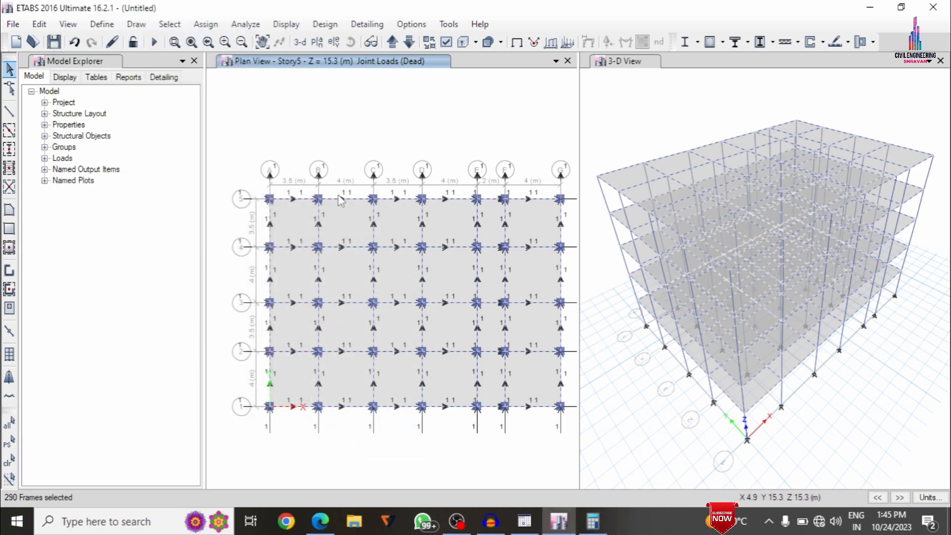
# Assign a uniform distributed Dead load of 24.3 kN/m in the gravity direction to the selected beams, adding to existing loads
pyautogui.click(207, 26)
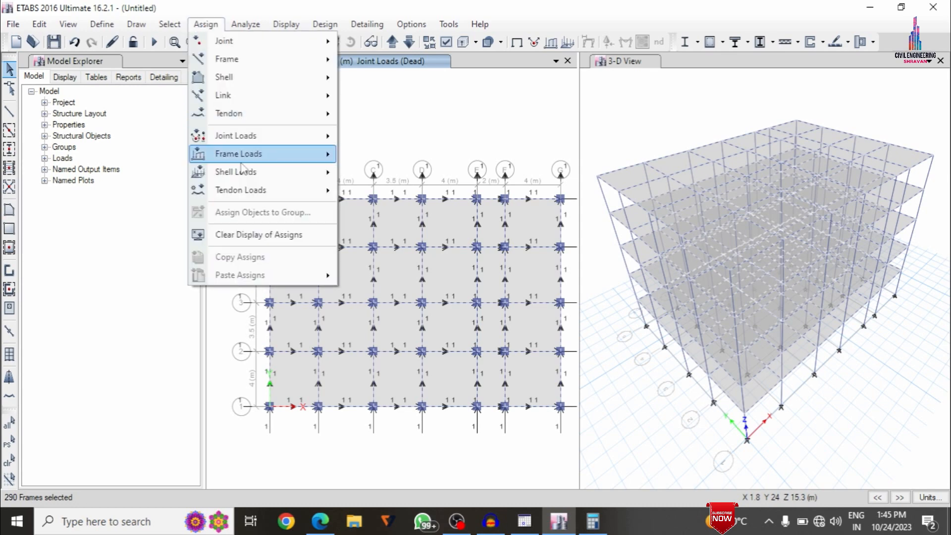
pyautogui.moveTo(244, 163)
pyautogui.click(391, 173)
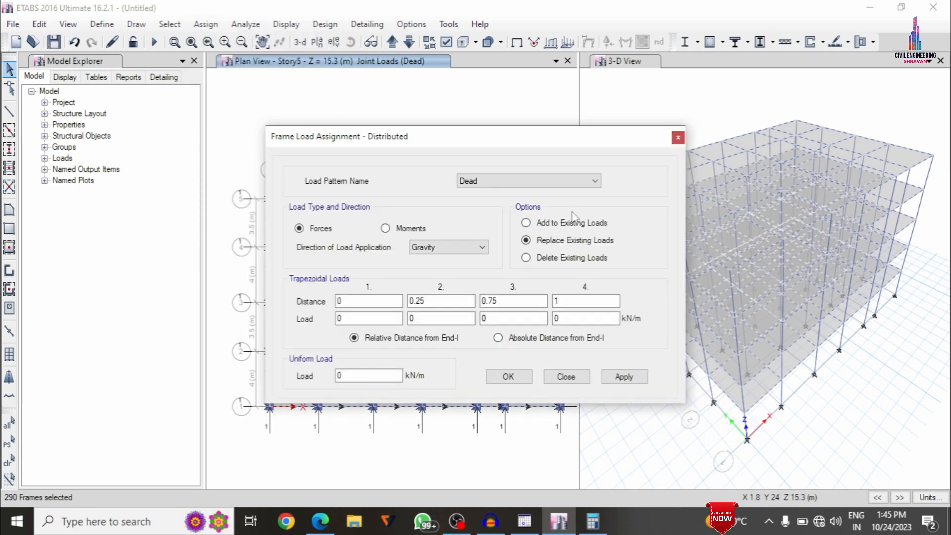
pyautogui.click(566, 225)
pyautogui.doubleClick(340, 375)
pyautogui.write('24.3')
pyautogui.click(624, 378)
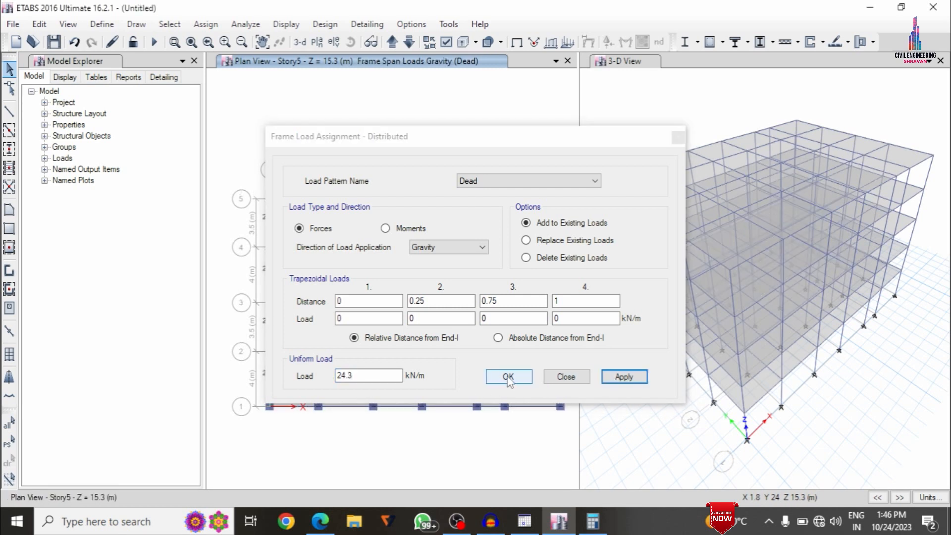
pyautogui.click(508, 377)
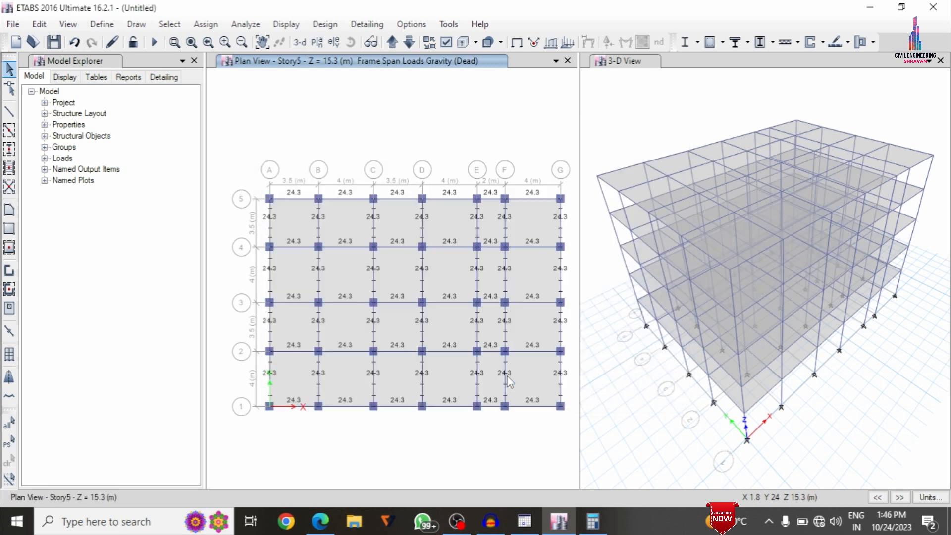
# Select all slabs by their slab property Slab150
pyautogui.click(204, 25)
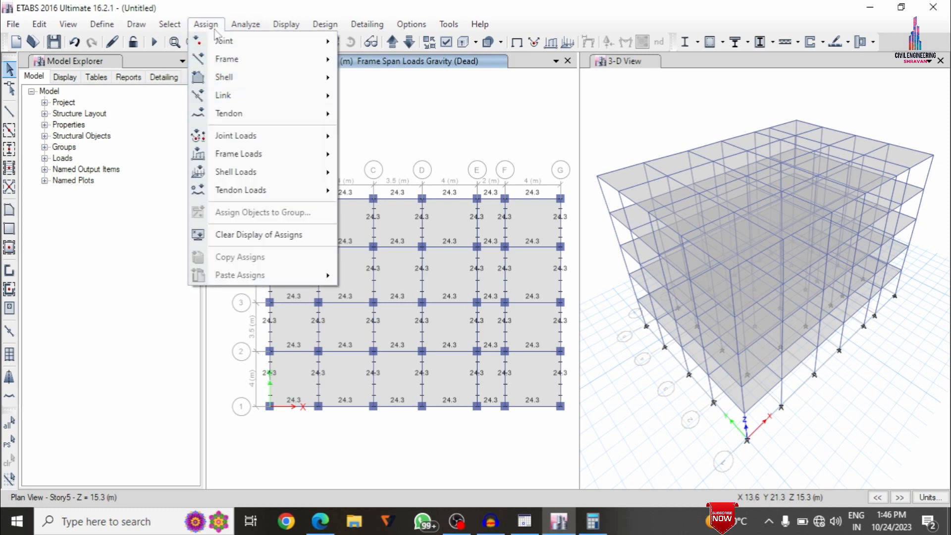
pyautogui.moveTo(228, 130)
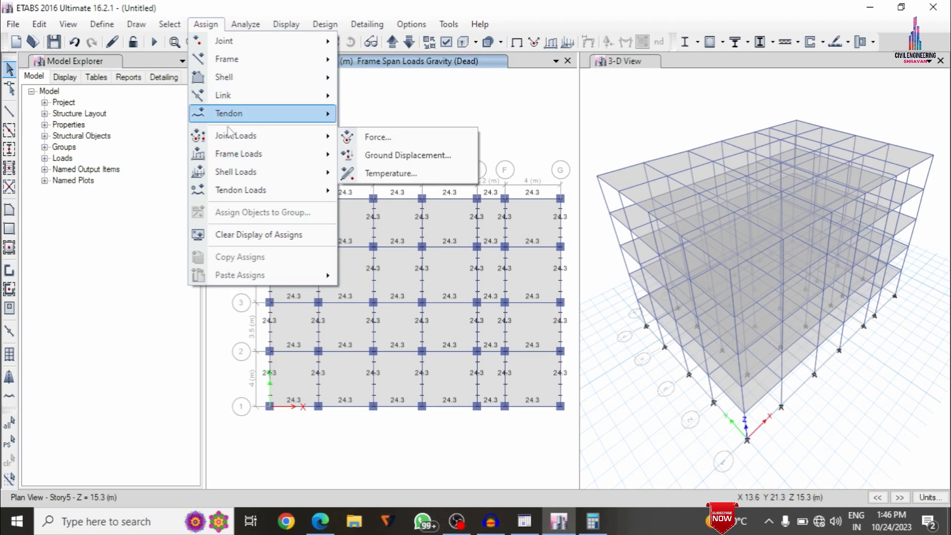
pyautogui.moveTo(196, 40)
pyautogui.moveTo(350, 164)
pyautogui.click(525, 204)
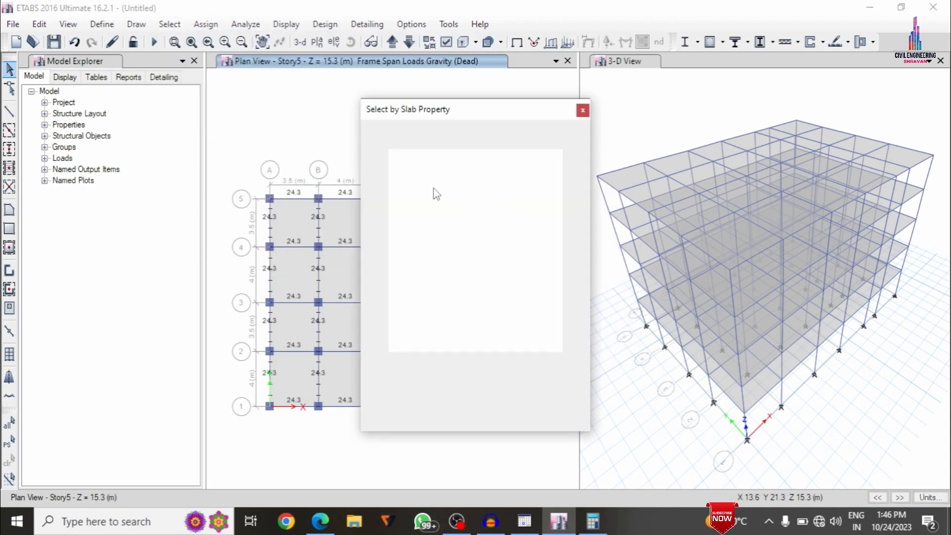
pyautogui.click(415, 163)
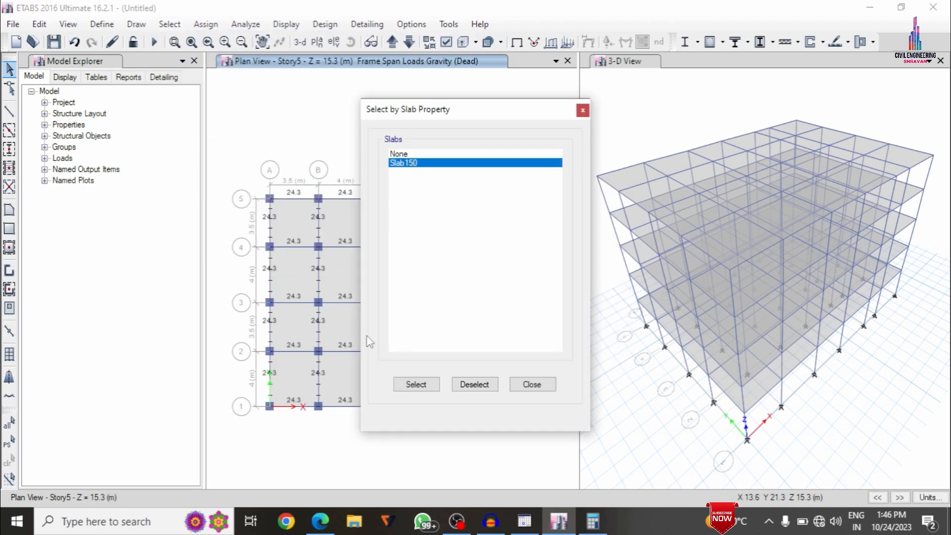
pyautogui.click(416, 384)
pyautogui.click(531, 385)
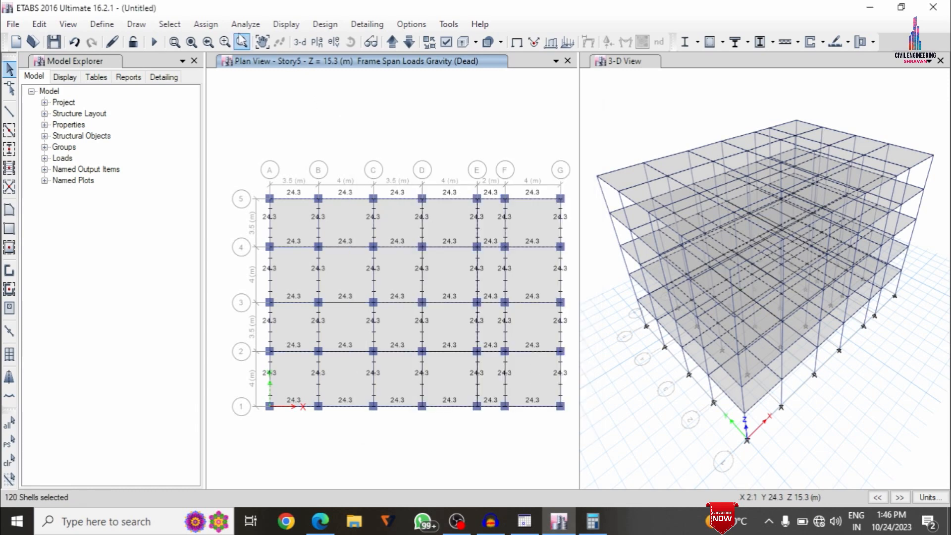
# Start a uniform shell load assignment for the Dead pattern, adding to existing loads, with a load of 2 kN/m²
pyautogui.click(206, 24)
pyautogui.moveTo(244, 174)
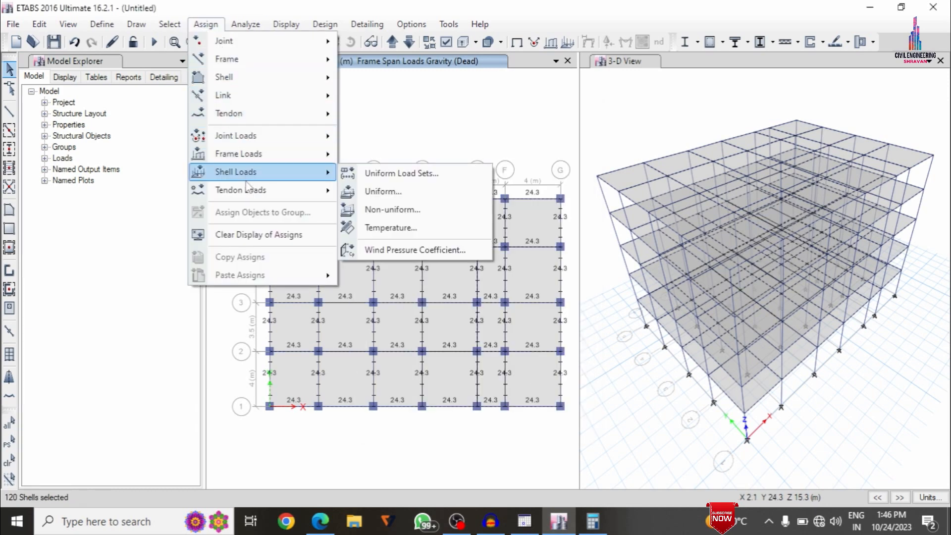
pyautogui.click(466, 189)
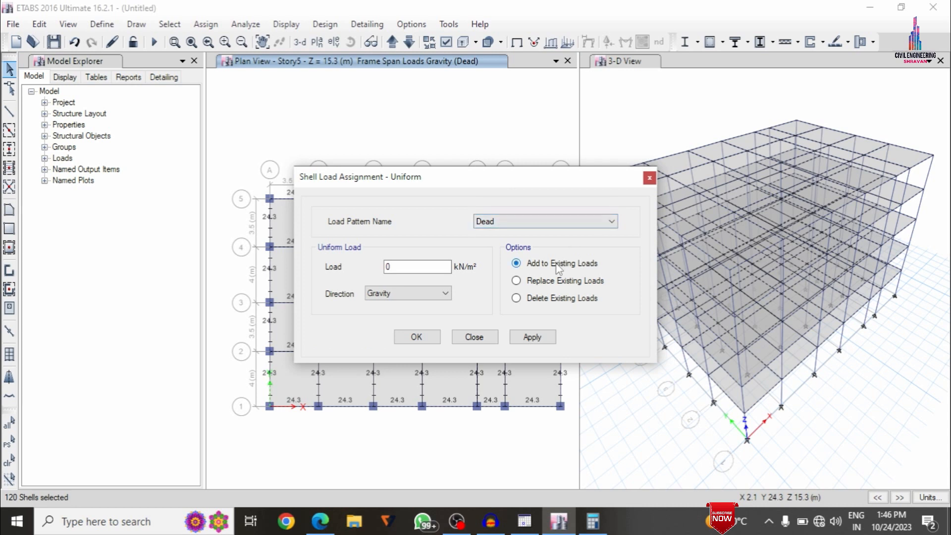
pyautogui.doubleClick(427, 266)
pyautogui.write('2')
# Switch to the Calculator, clear it and multiply 0.1 by 20
pyautogui.click(593, 522)
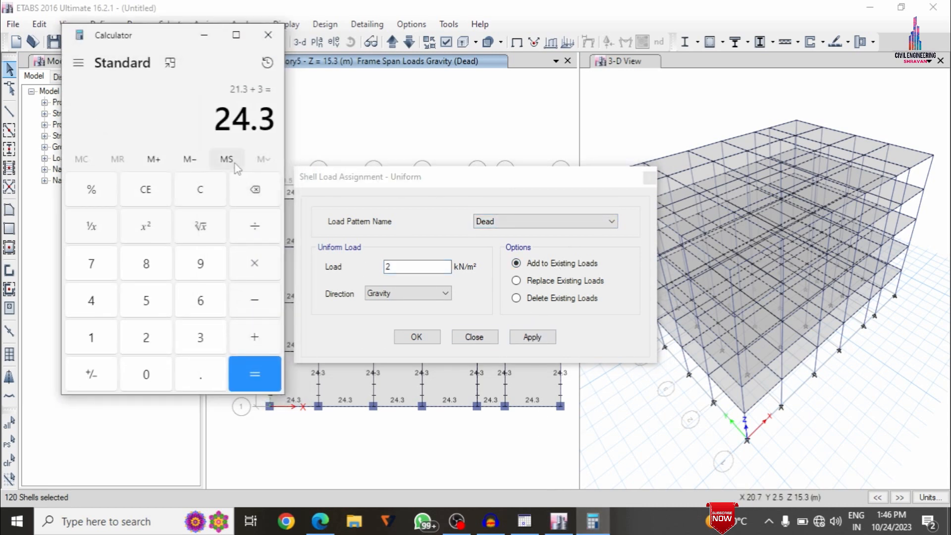
pyautogui.click(160, 190)
pyautogui.write('.1')
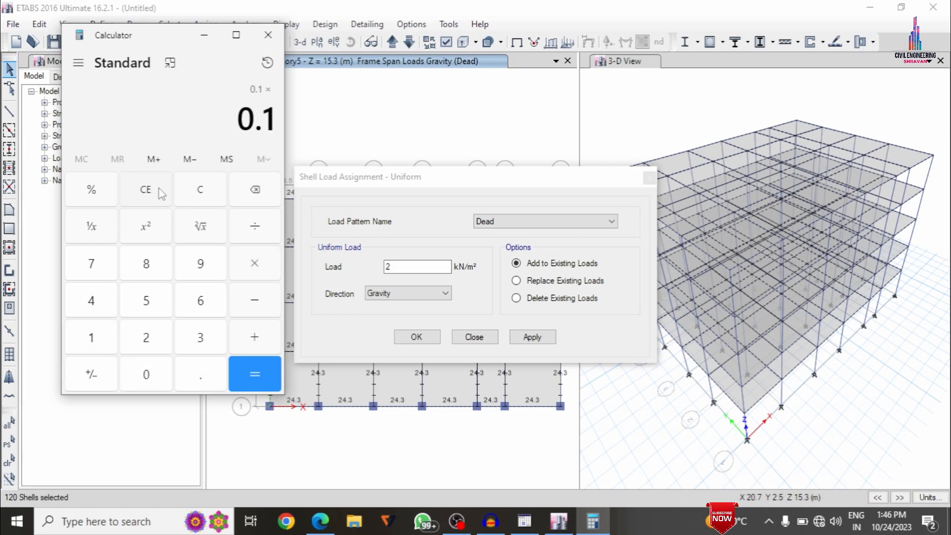
pyautogui.write('20')
# Return to the shell load assignment and apply the 2 kN/m² Dead load to the selected slabs
pyautogui.click(409, 267)
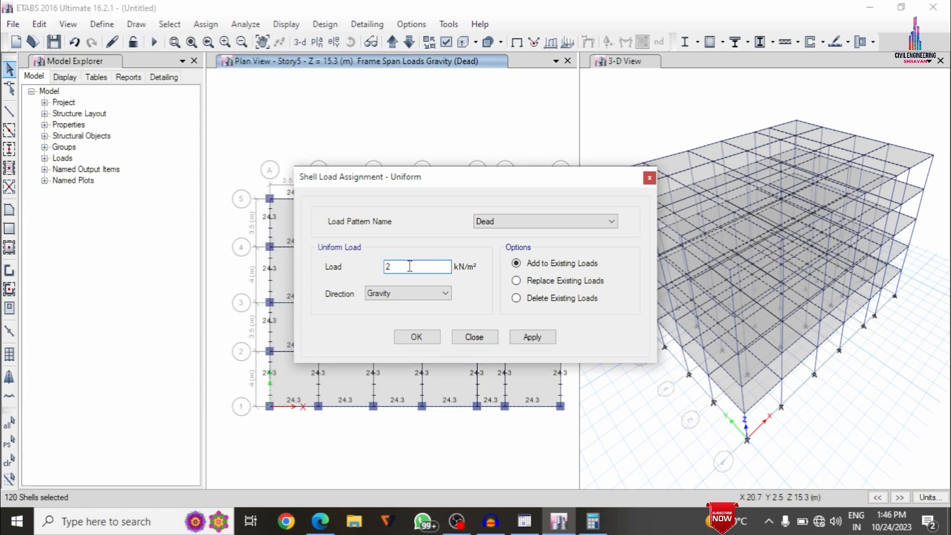
pyautogui.click(529, 338)
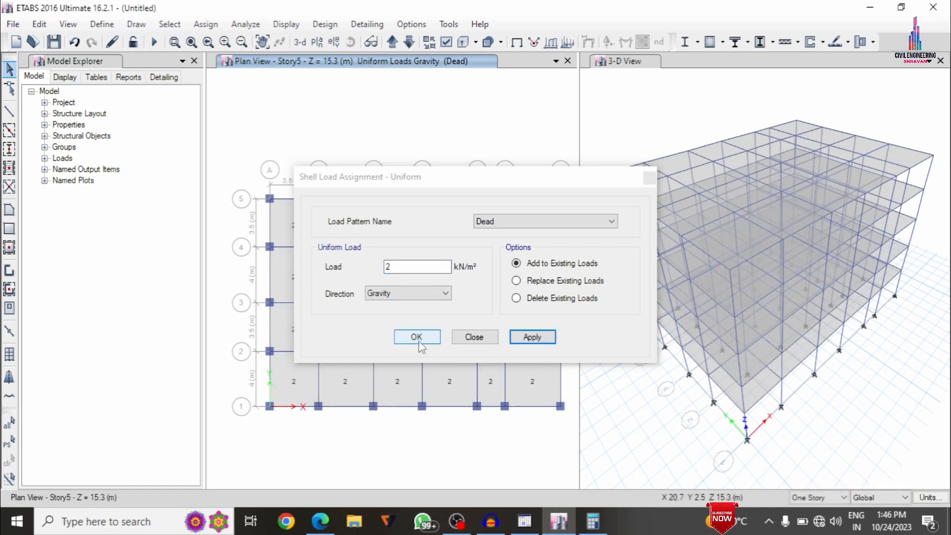
pyautogui.click(418, 338)
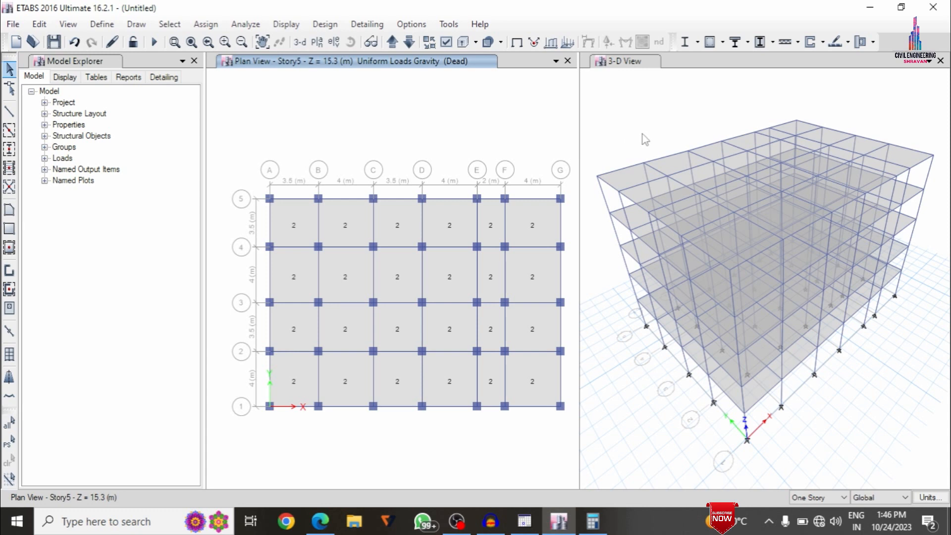
# Reselect the previously selected slabs and assign them a uniform Live load of 3 kN/m² under gravity, adding to existing loads
pyautogui.click(7, 449)
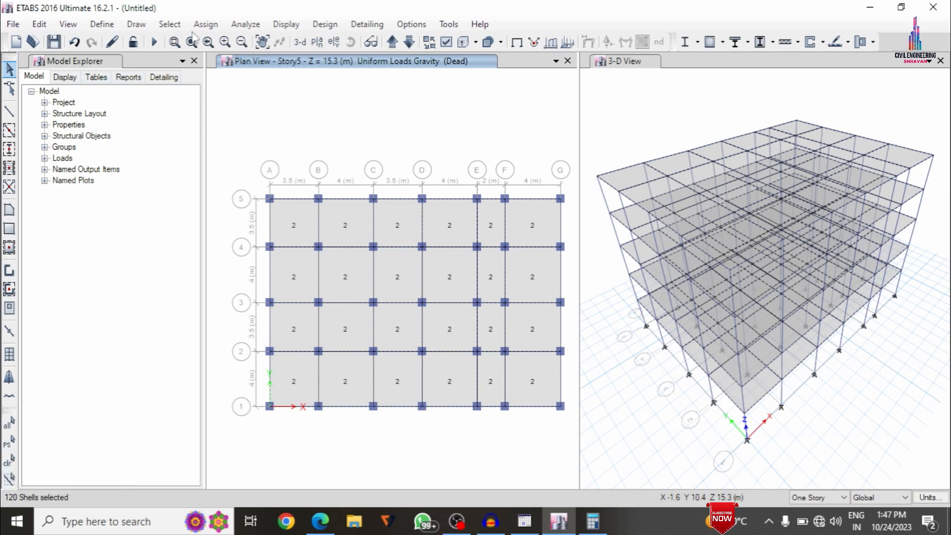
pyautogui.click(205, 24)
pyautogui.moveTo(238, 171)
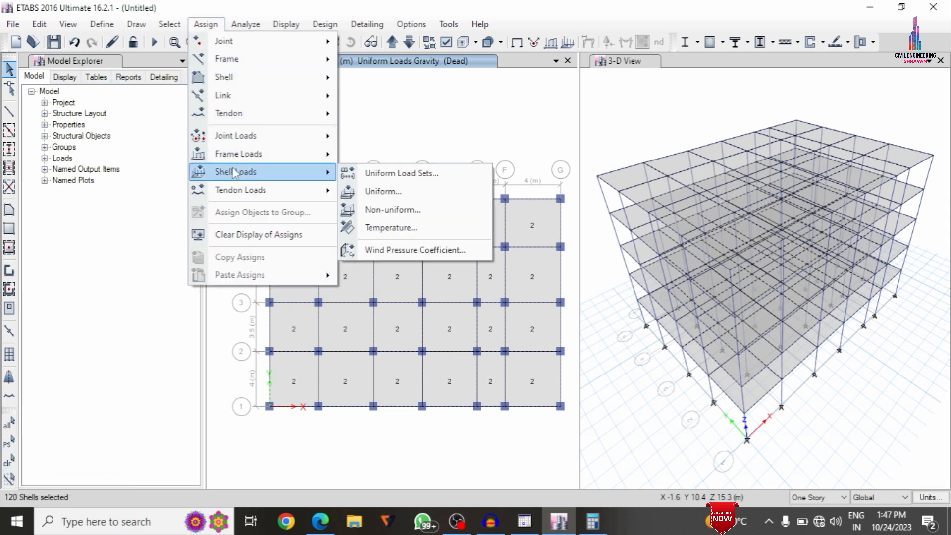
pyautogui.click(418, 196)
pyautogui.click(516, 263)
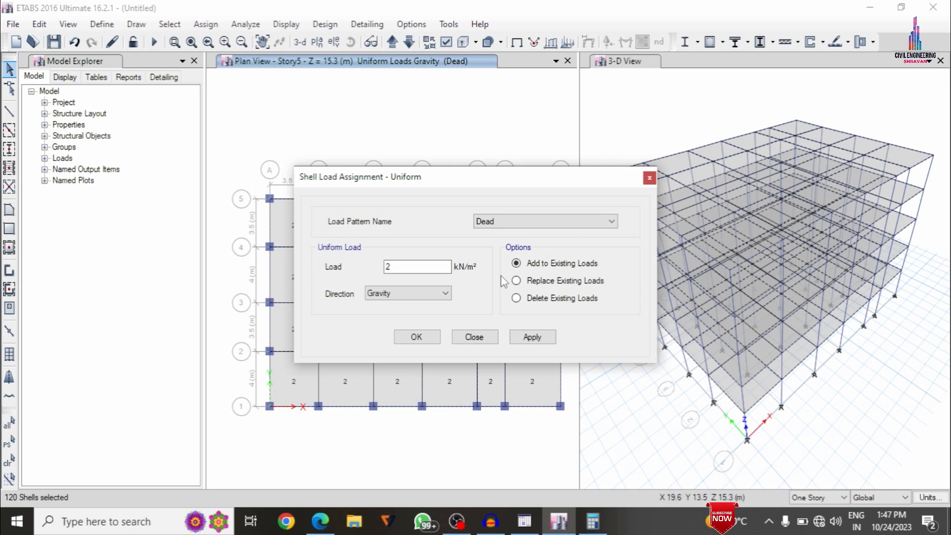
pyautogui.click(519, 226)
pyautogui.click(494, 244)
pyautogui.doubleClick(403, 268)
pyautogui.write('3')
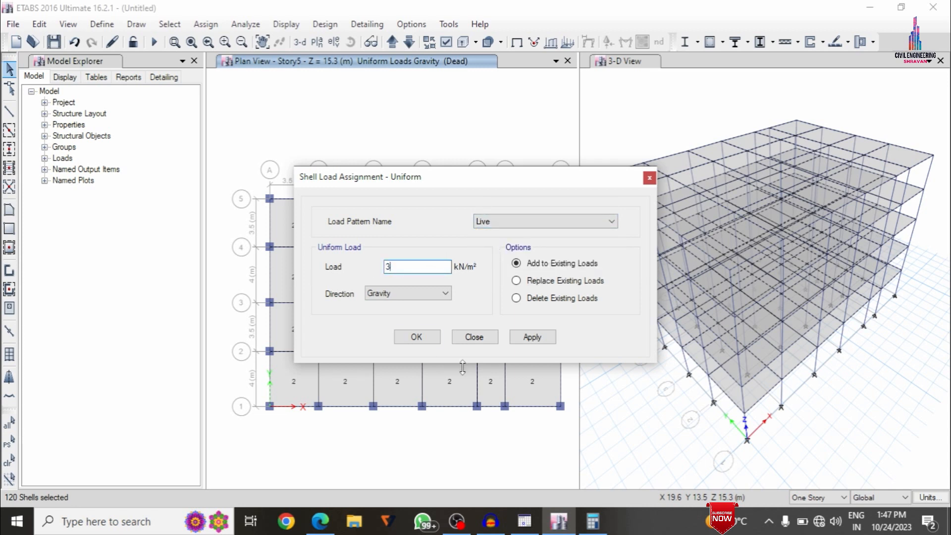
pyautogui.click(532, 337)
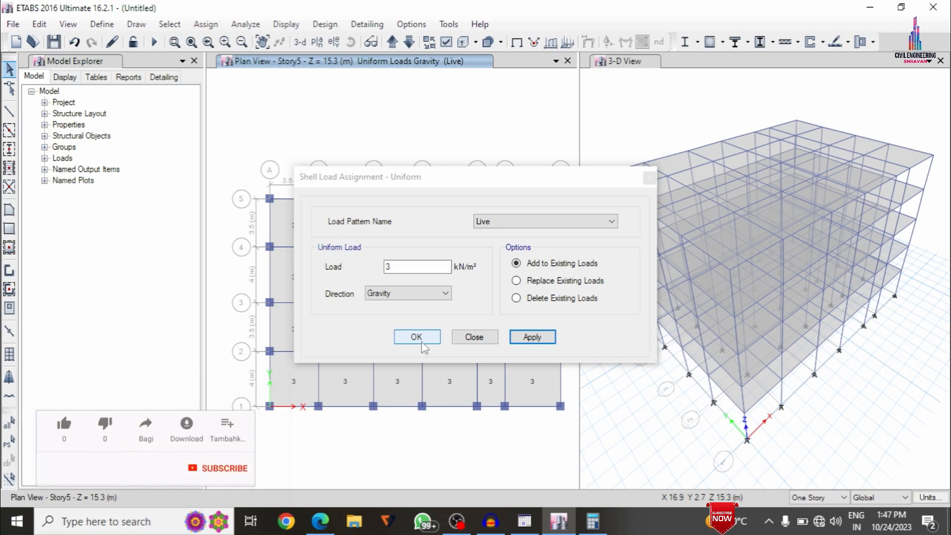
pyautogui.click(421, 341)
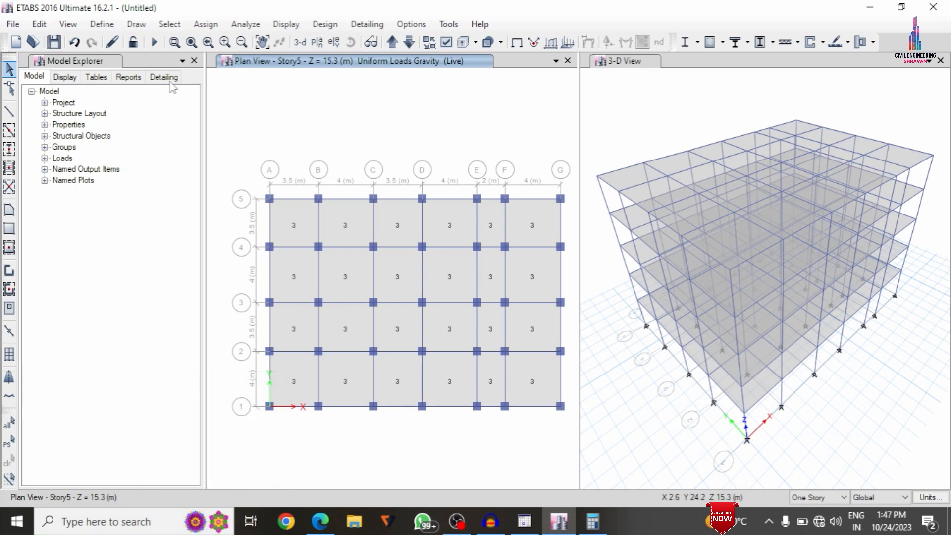
# Show the Base plan, select all its joints and assign fixed restraints in all translations and rotations
pyautogui.click(395, 42)
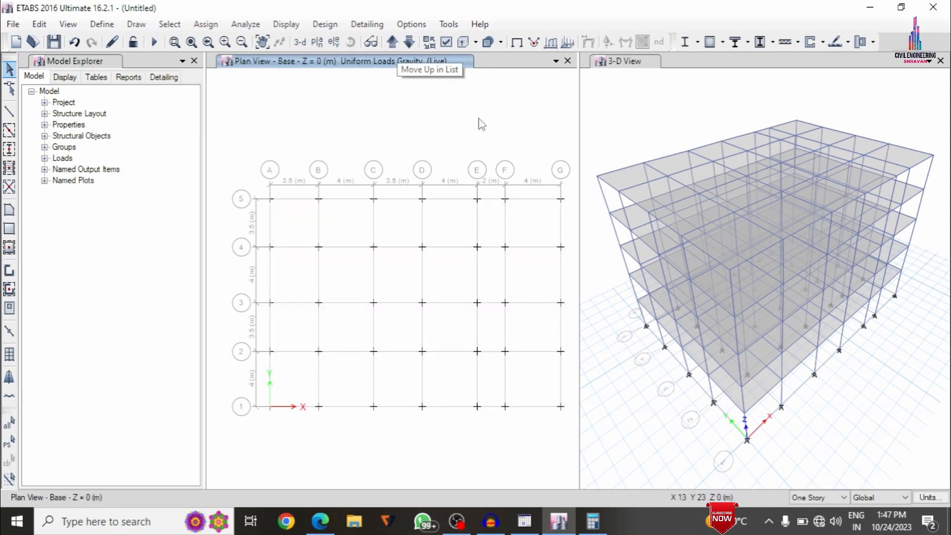
pyautogui.moveTo(253, 169); pyautogui.dragTo(576, 427)
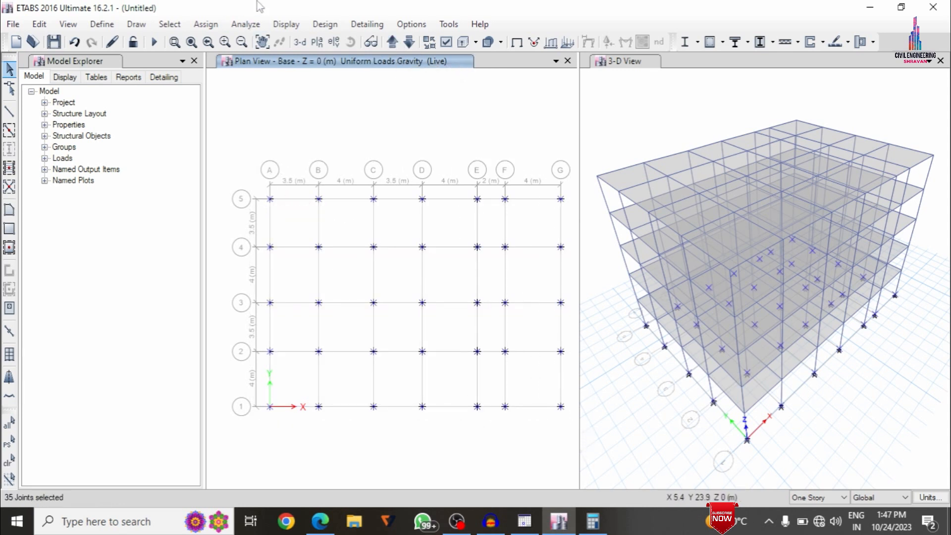
pyautogui.click(205, 24)
pyautogui.moveTo(226, 41)
pyautogui.click(355, 43)
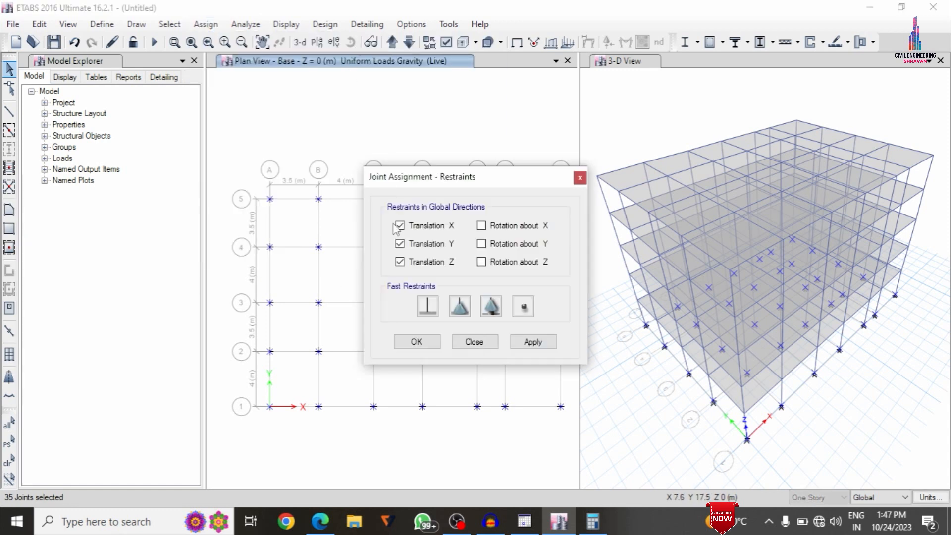
pyautogui.click(428, 306)
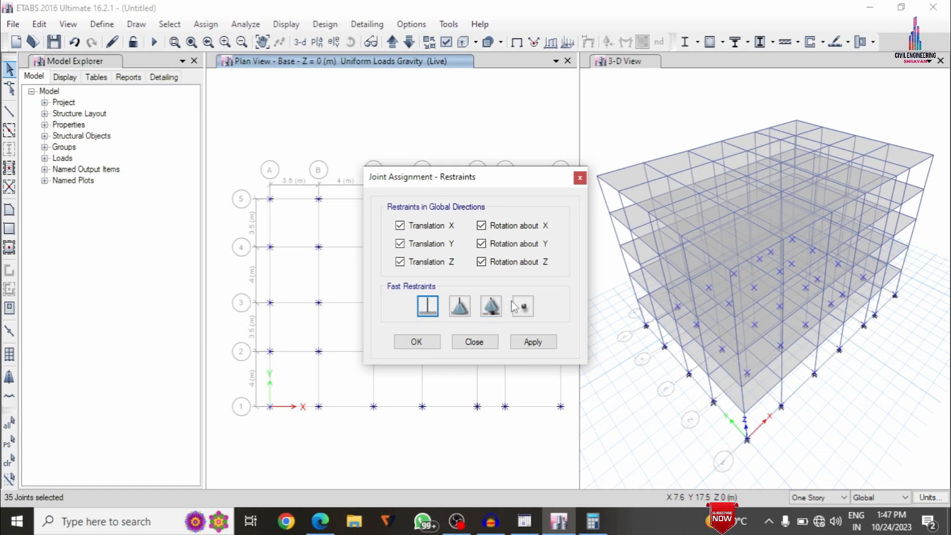
pyautogui.click(531, 342)
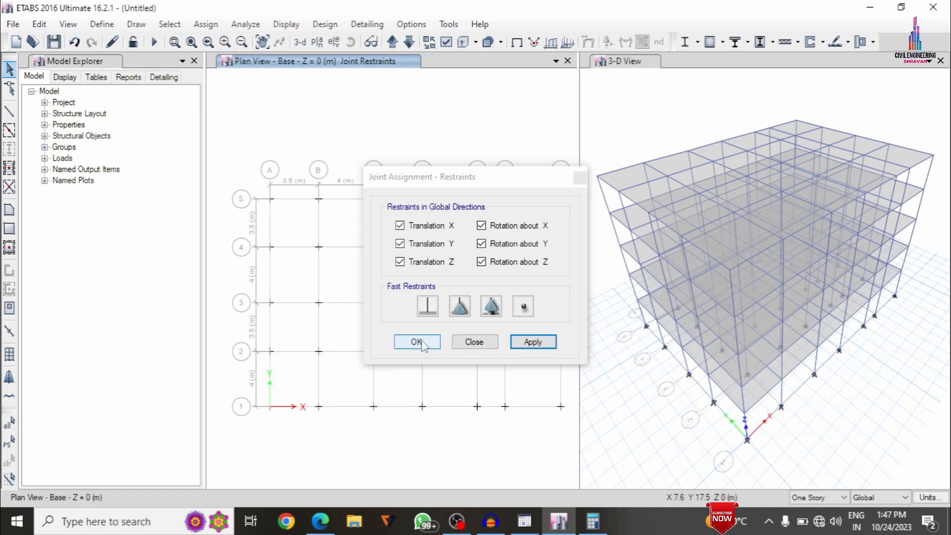
pyautogui.click(423, 341)
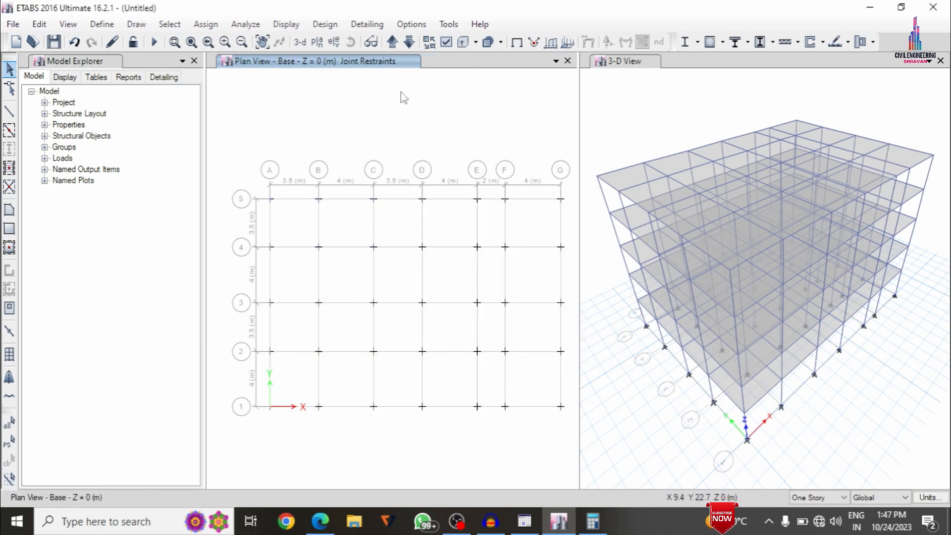
# Run a model check with the joint-to-joint, joint-to-frame and joint-to-shell tolerance checks
pyautogui.click(246, 24)
pyautogui.click(279, 40)
pyautogui.click(369, 107)
pyautogui.click(369, 122)
pyautogui.click(369, 136)
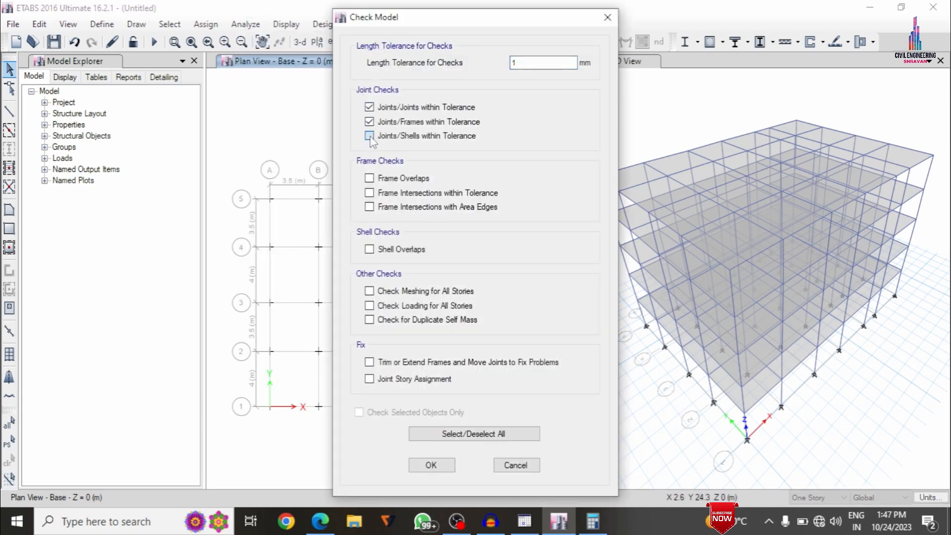
pyautogui.click(430, 465)
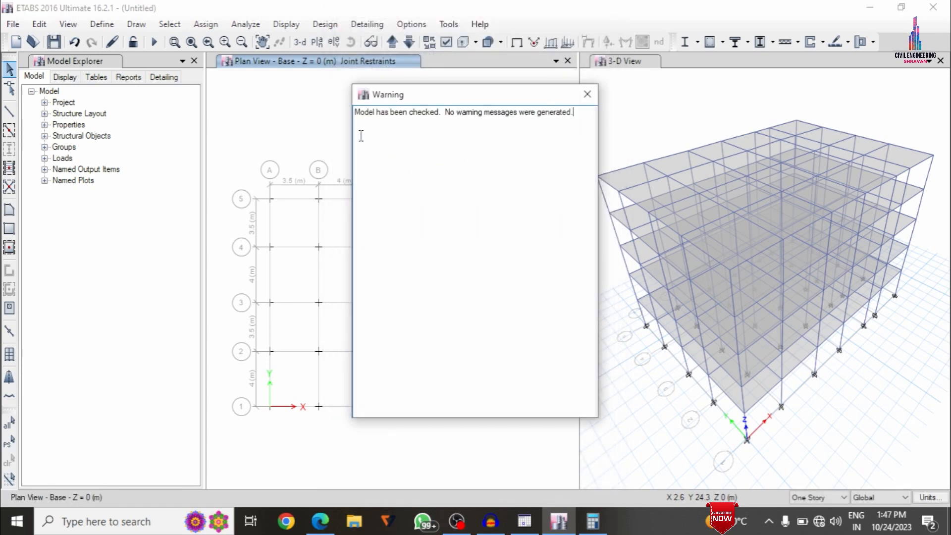
# Run the analysis and save the model file as G=4 in the Desktop folder E
pyautogui.click(586, 94)
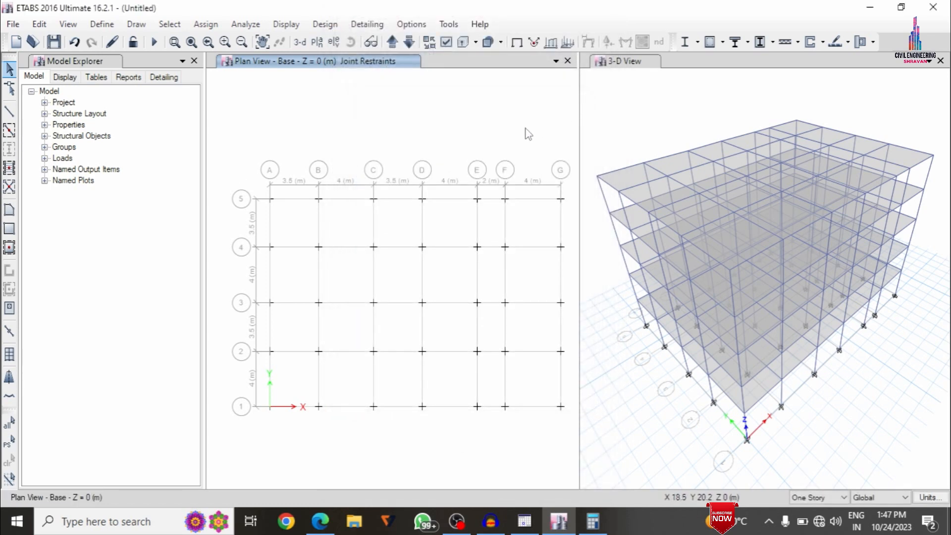
pyautogui.click(247, 24)
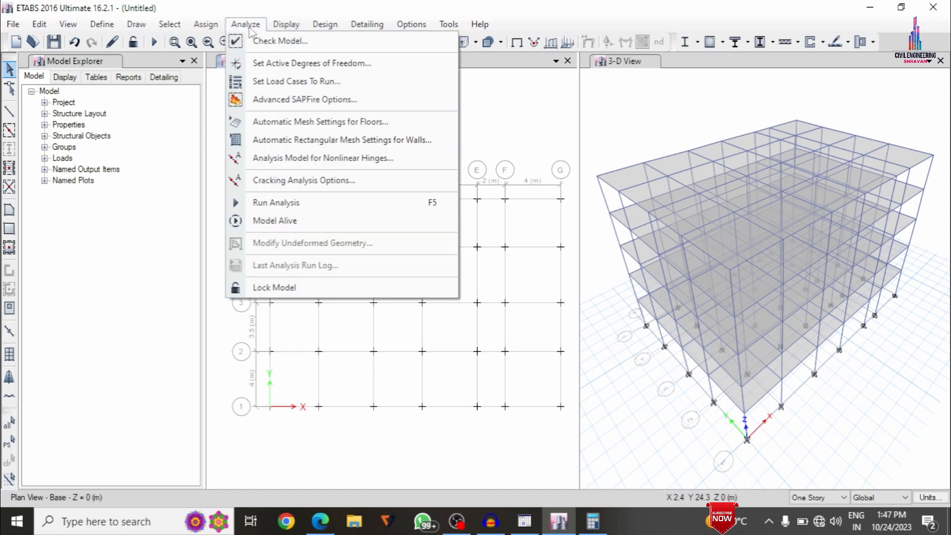
pyautogui.click(289, 203)
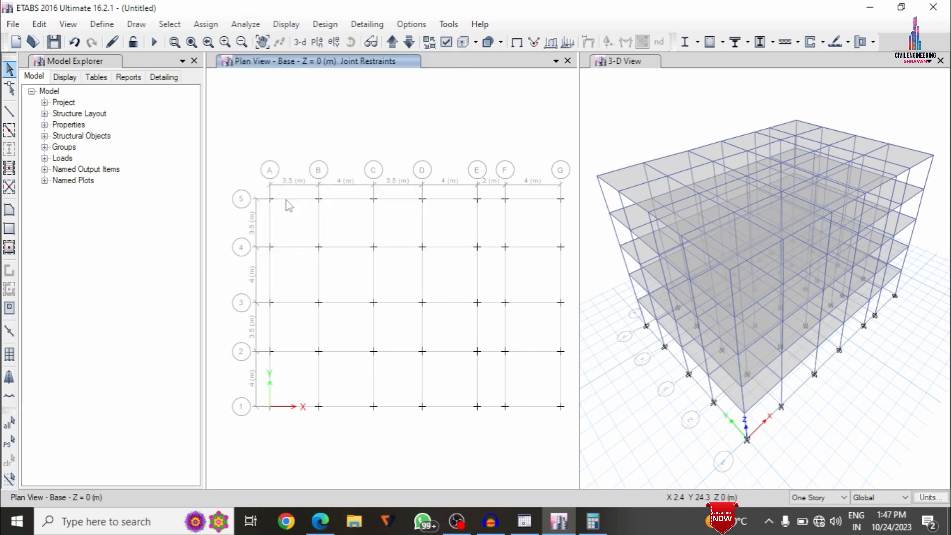
pyautogui.click(59, 139)
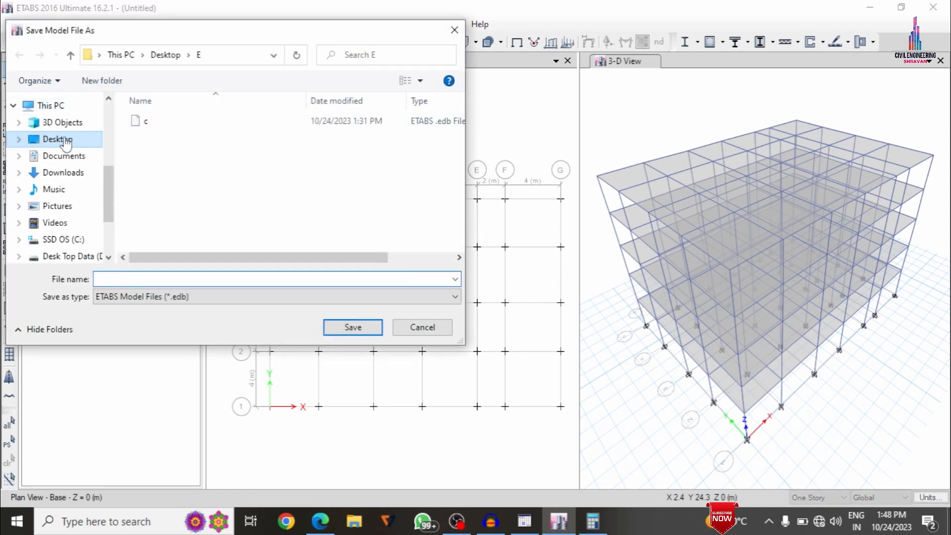
pyautogui.click(431, 158)
pyautogui.doubleClick(431, 159)
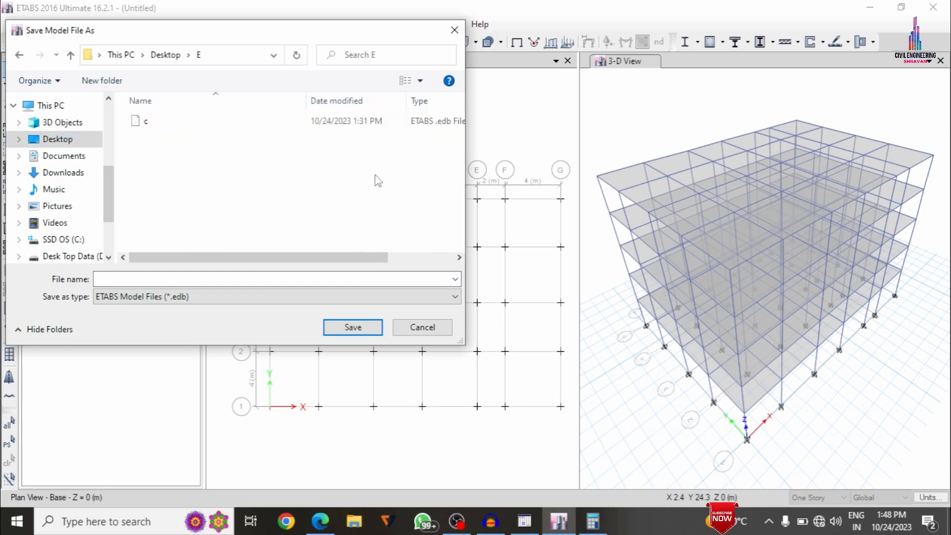
pyautogui.click(172, 278)
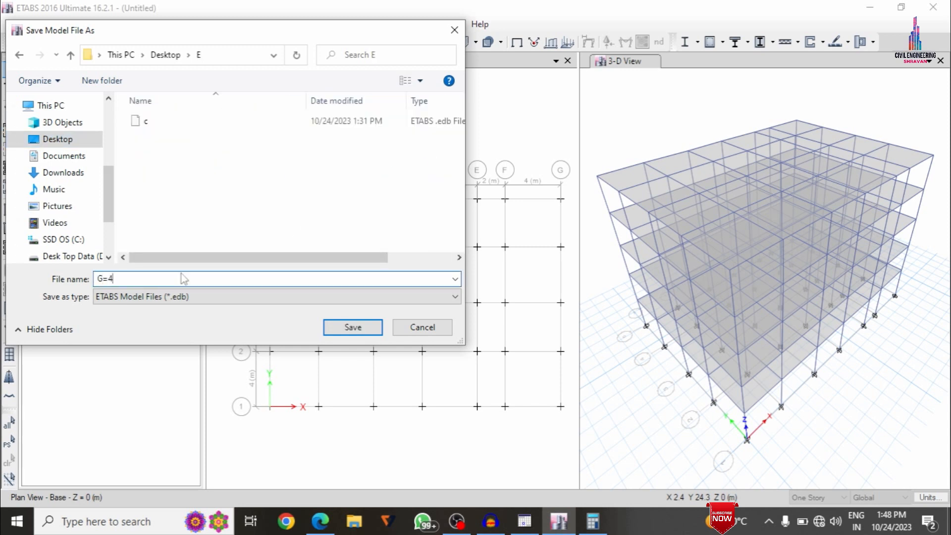
pyautogui.click(353, 326)
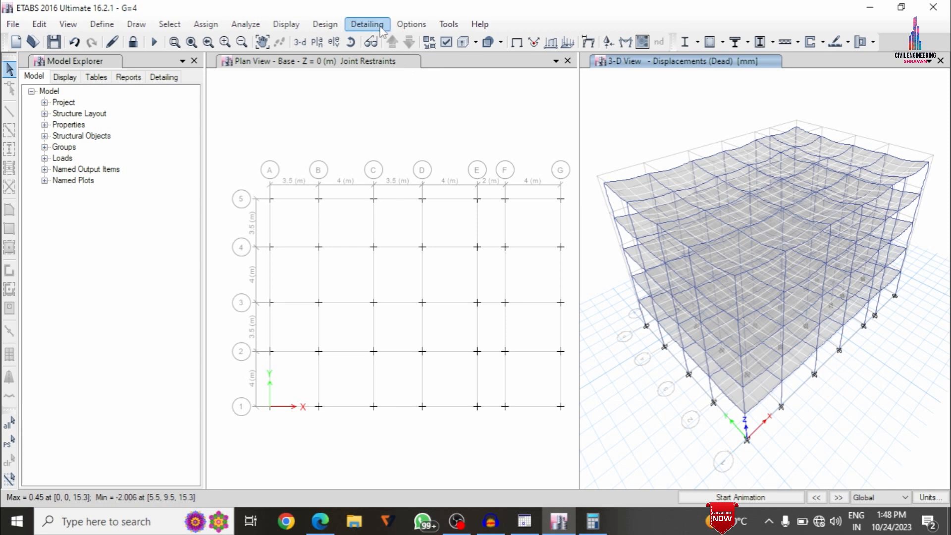
# Display the Shear 2-2 force diagram of the frames for the Dead load case, filled and automatically scaled
pyautogui.click(286, 24)
pyautogui.moveTo(315, 105)
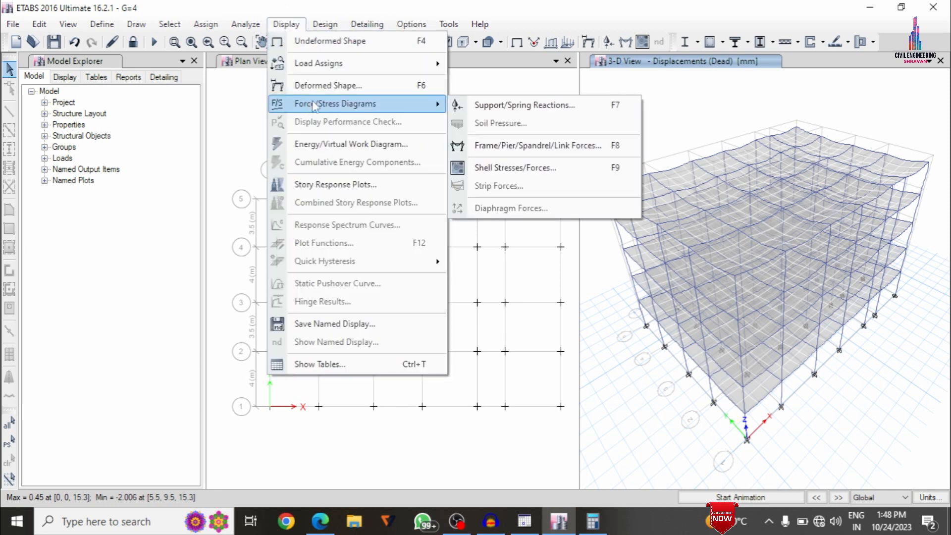
pyautogui.click(510, 145)
pyautogui.click(386, 206)
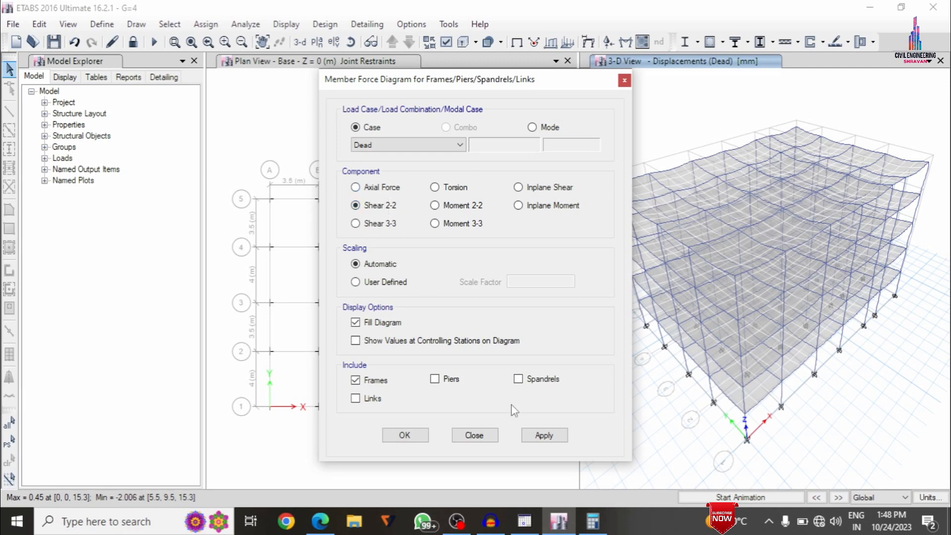
pyautogui.click(539, 436)
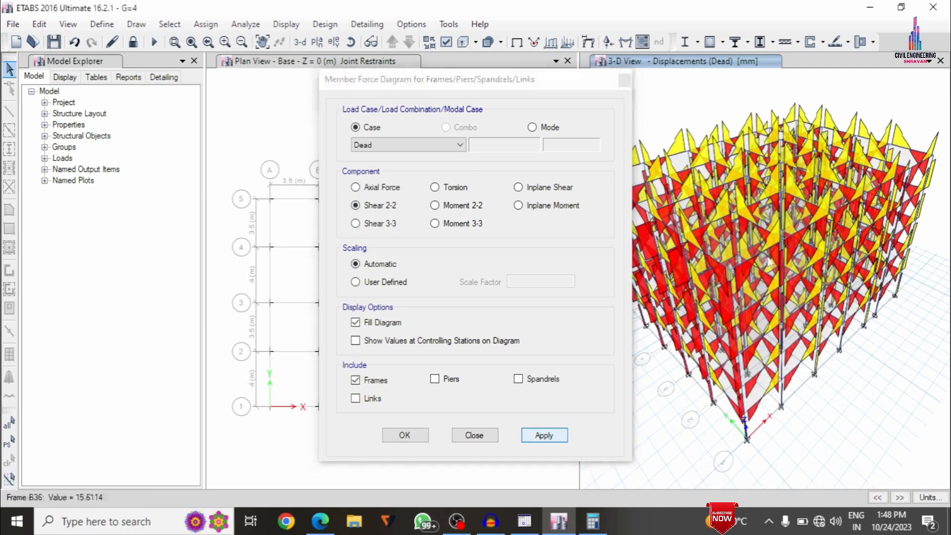
# Display the Moment 3-3 diagram and the Torsion diagram of the frames for the Dead load case
pyautogui.click(458, 224)
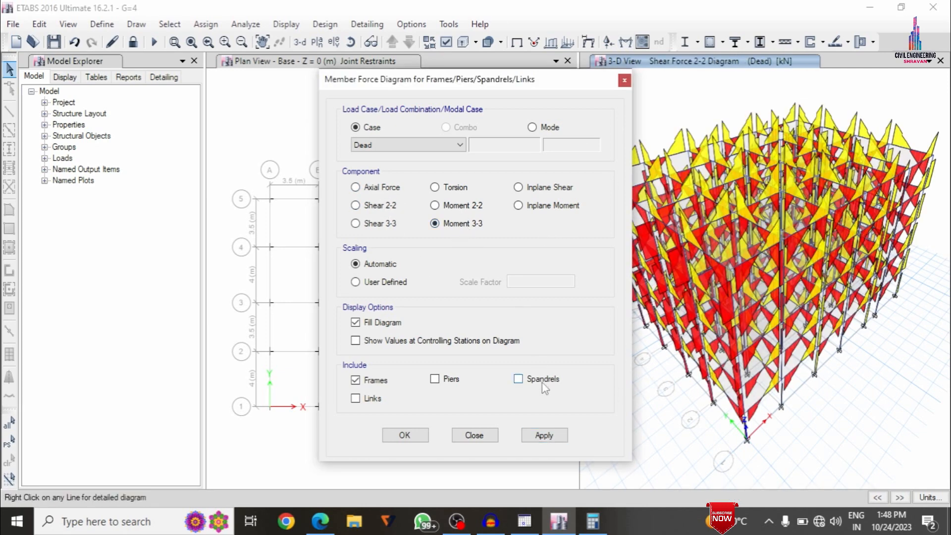
pyautogui.click(543, 435)
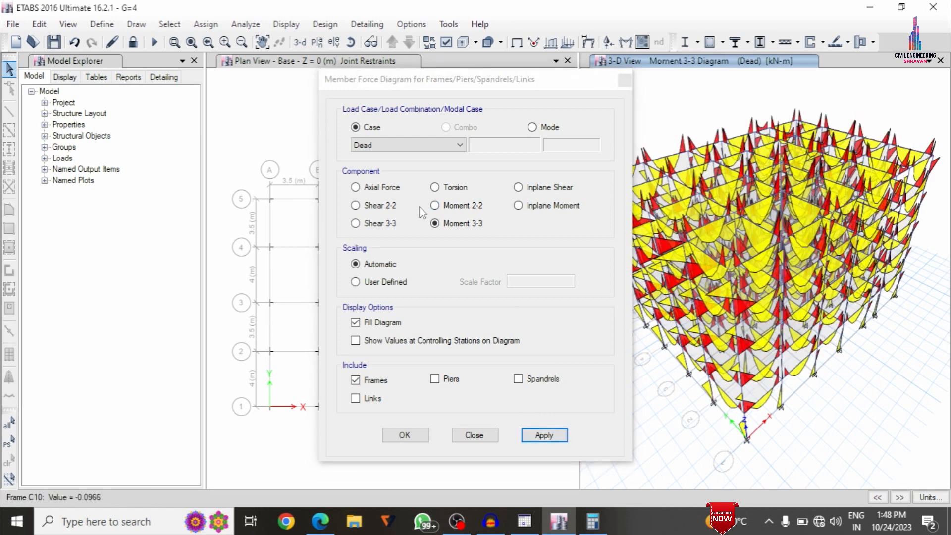
pyautogui.click(439, 189)
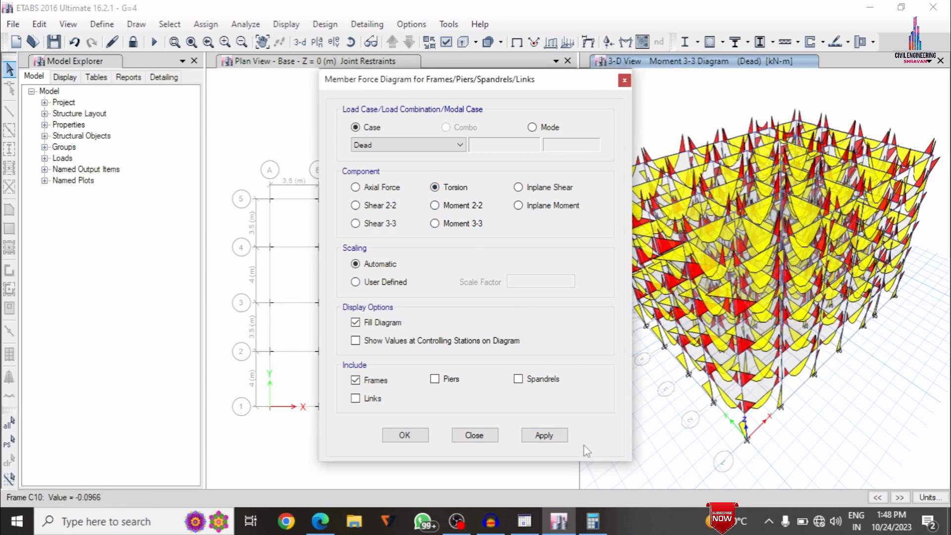
pyautogui.click(532, 439)
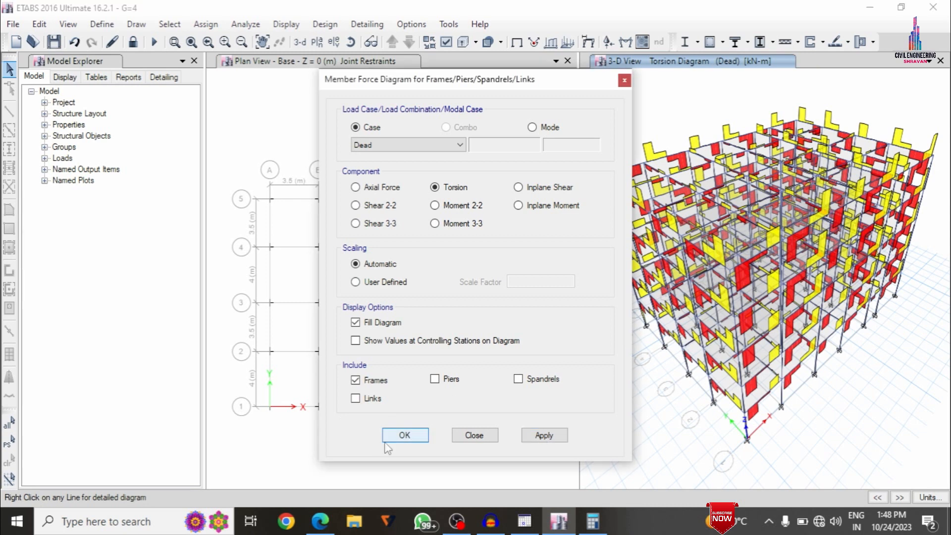
pyautogui.click(387, 439)
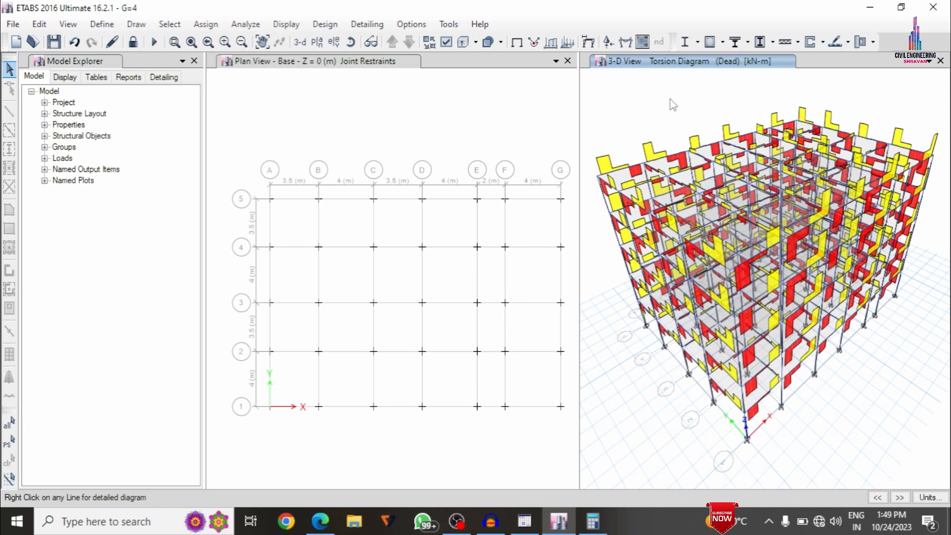
# Unlock the model and accept deleting its analysis results
pyautogui.click(373, 129)
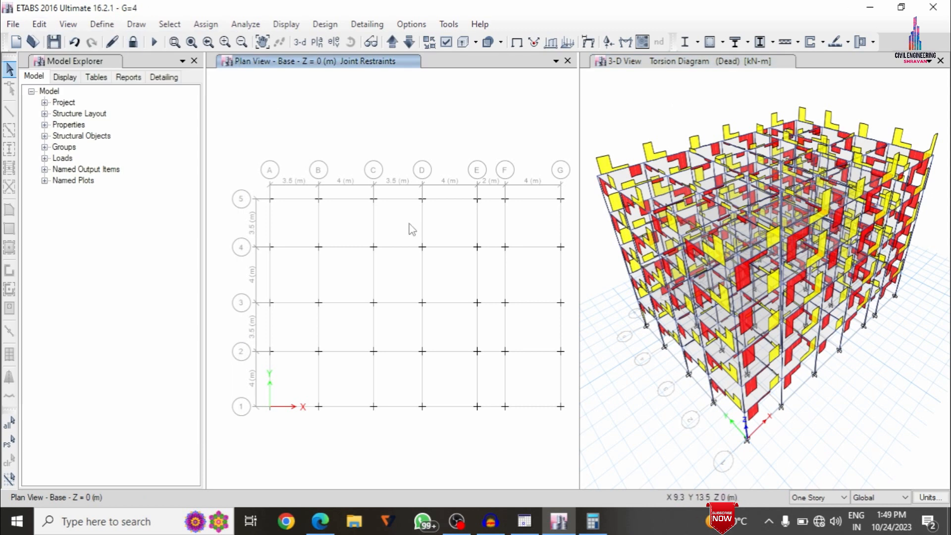
pyautogui.click(133, 42)
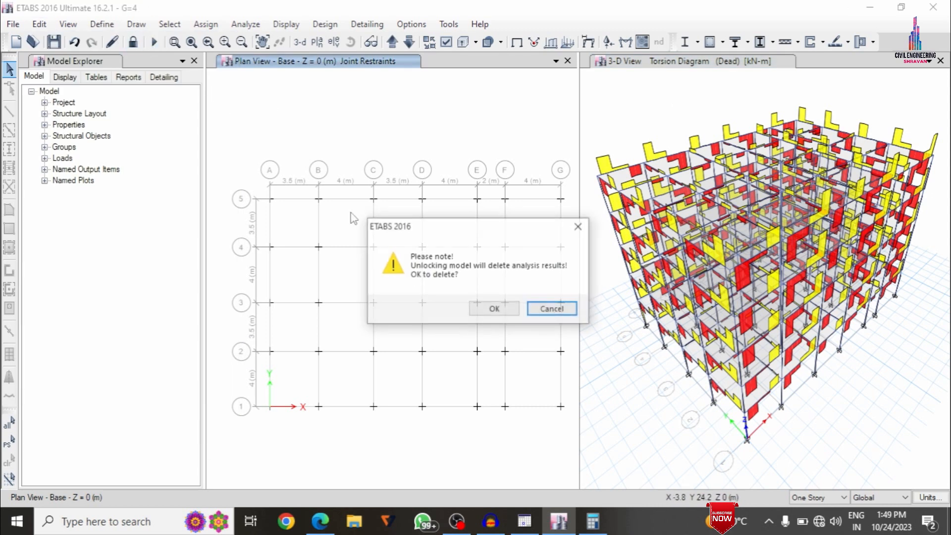
pyautogui.click(497, 311)
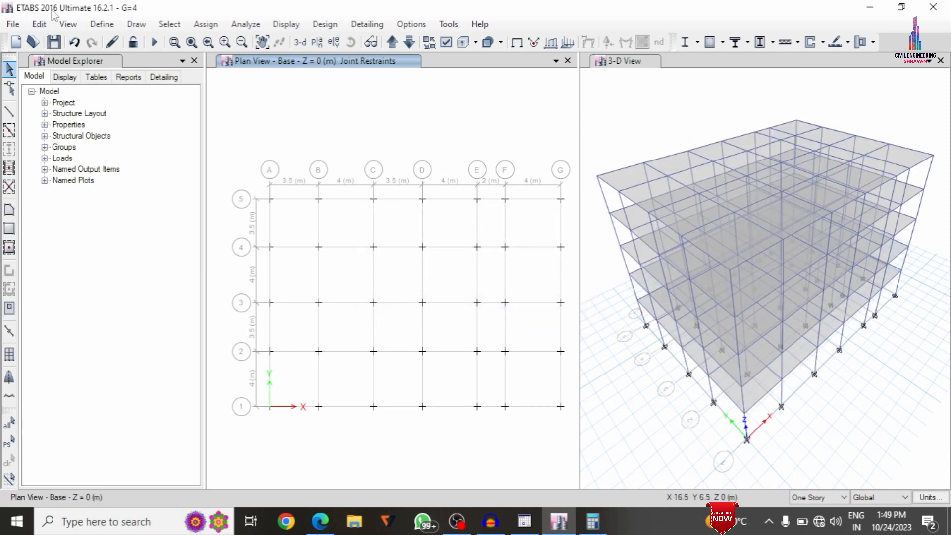
# Add design strips on Story5 along the X-direction grid lines of G1, with strip layer A and automatic width
pyautogui.click(39, 24)
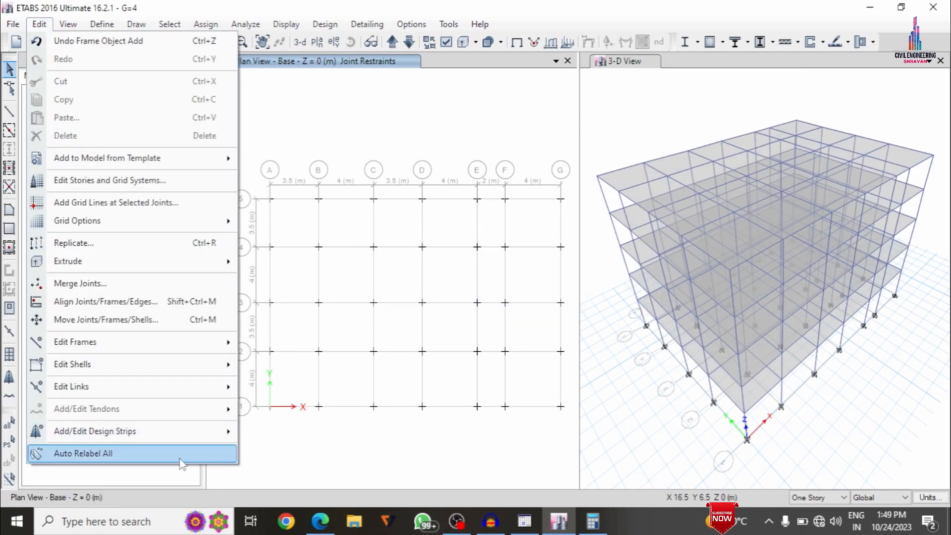
pyautogui.moveTo(169, 434)
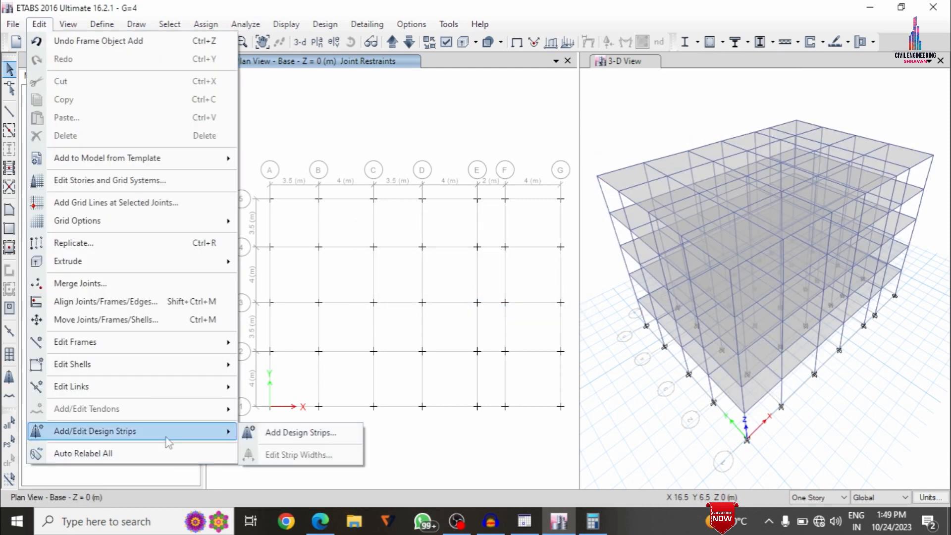
pyautogui.click(282, 433)
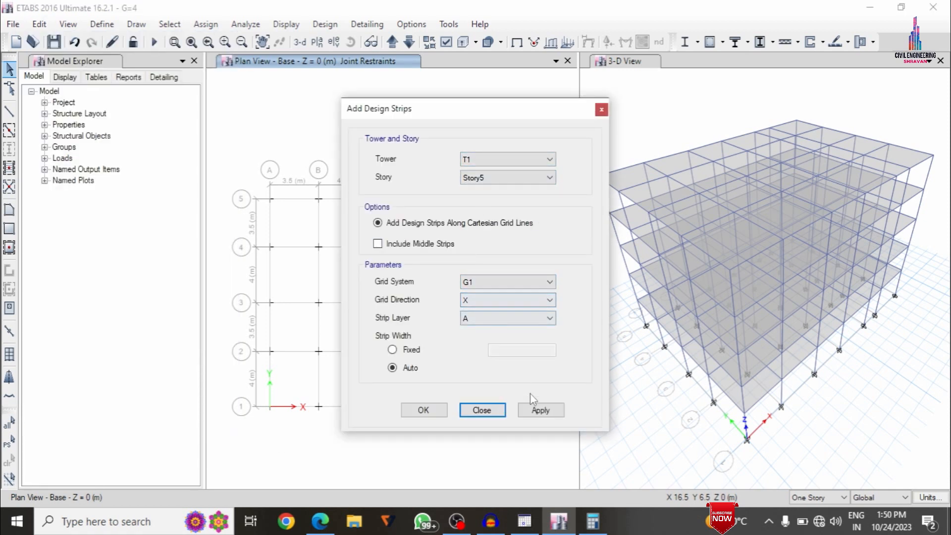
pyautogui.click(535, 410)
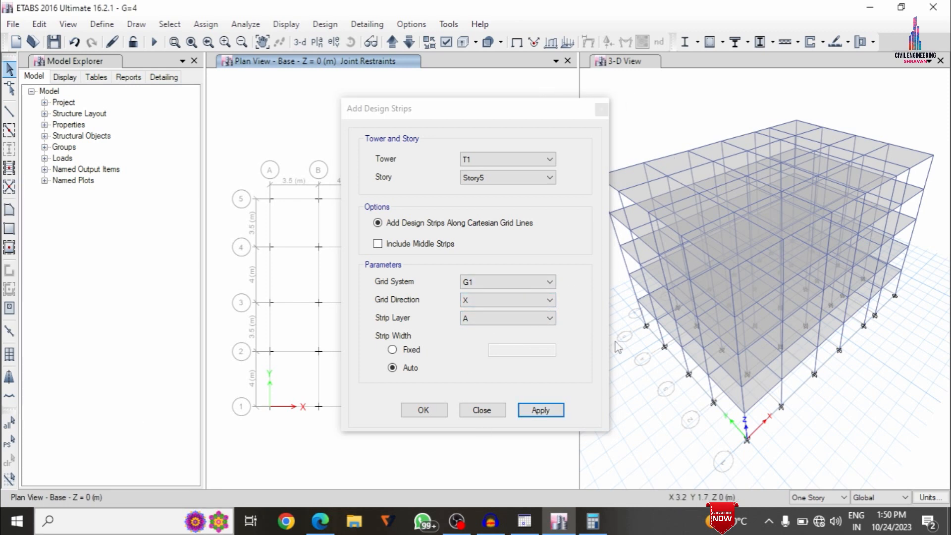
# Add design strips on Story5 along the Y-direction grid lines, with strip layer B and automatic width
pyautogui.moveTo(524, 117); pyautogui.dragTo(449, 122)
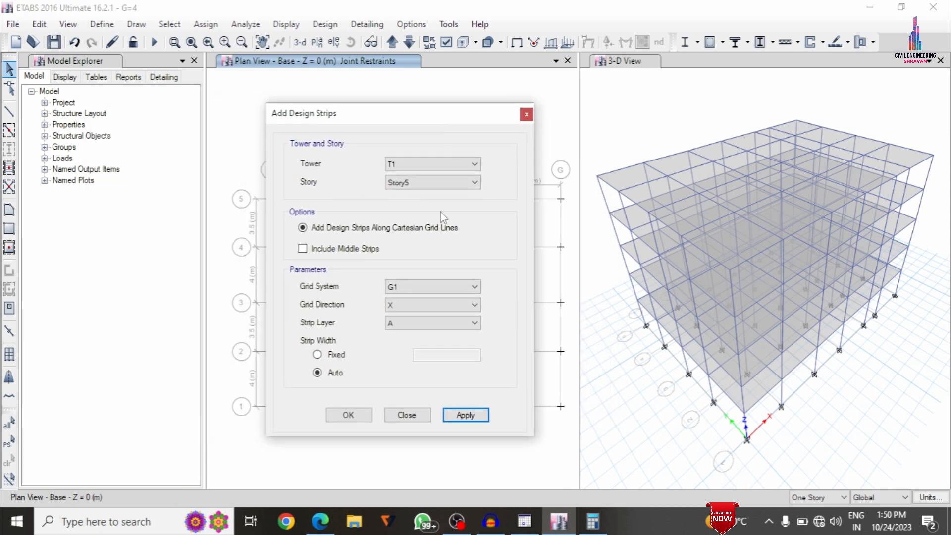
pyautogui.click(419, 305)
pyautogui.click(415, 325)
pyautogui.click(418, 325)
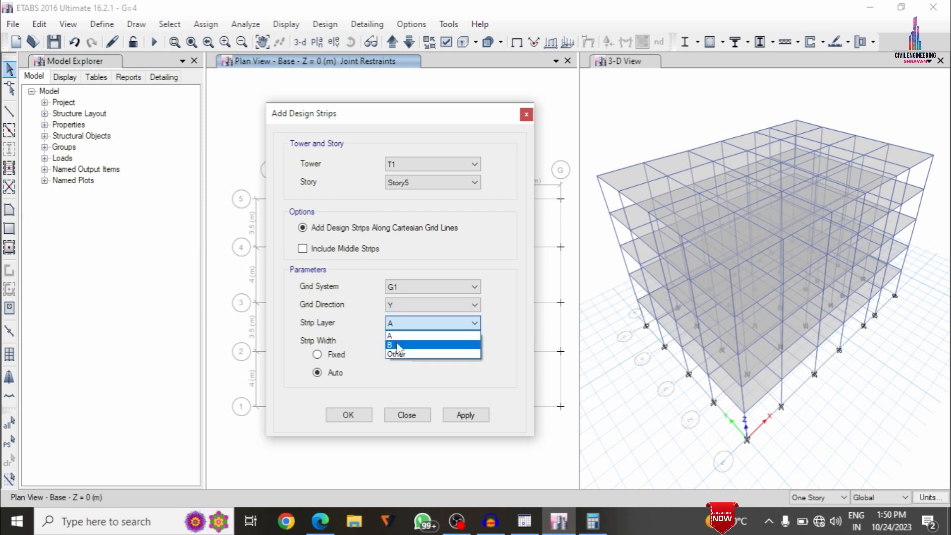
pyautogui.click(401, 333)
pyautogui.click(466, 415)
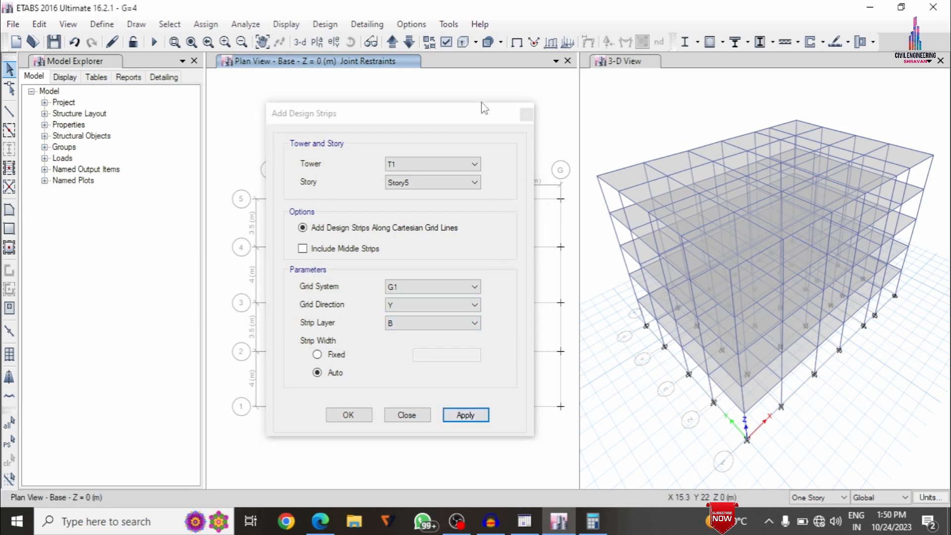
# Move the design strip dialog clear of the Base plan view and switch that view to 3-D
pyautogui.moveTo(464, 110); pyautogui.dragTo(749, 56)
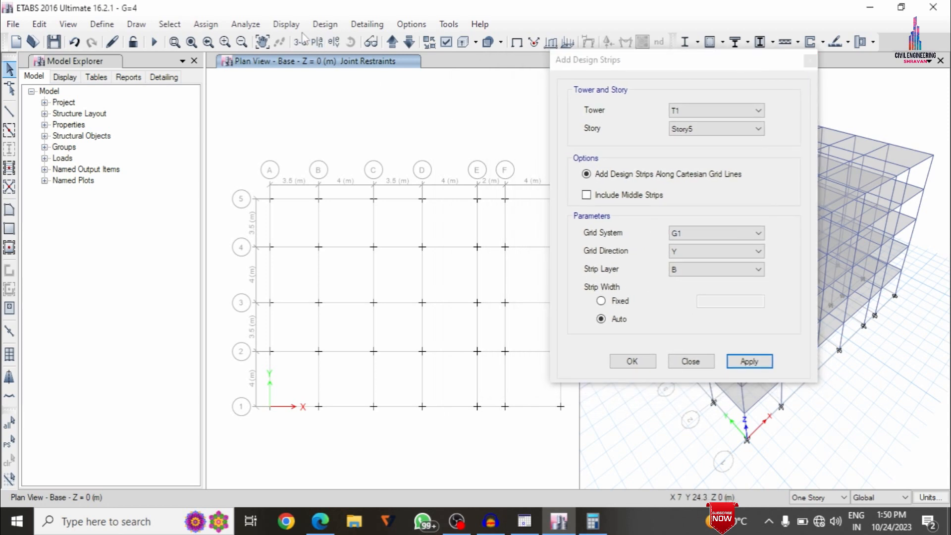
pyautogui.click(333, 42)
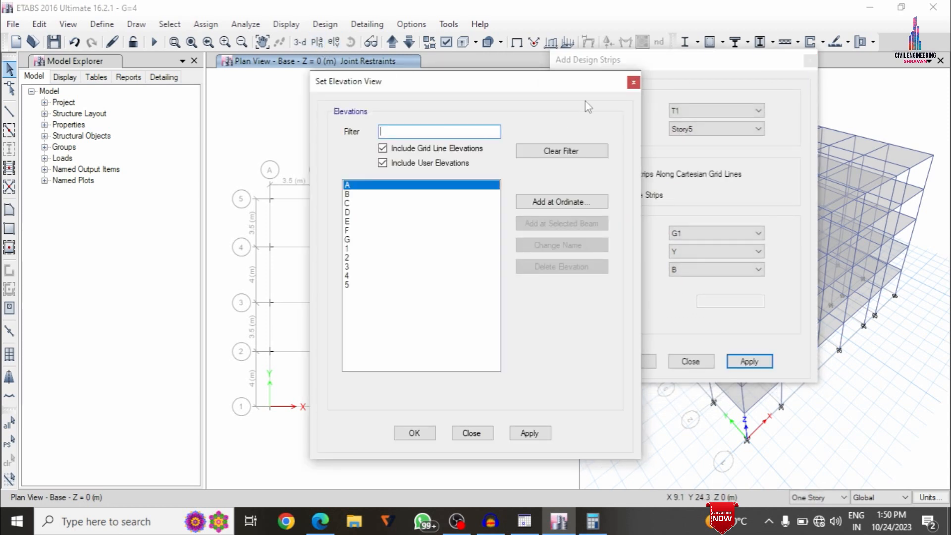
pyautogui.click(633, 82)
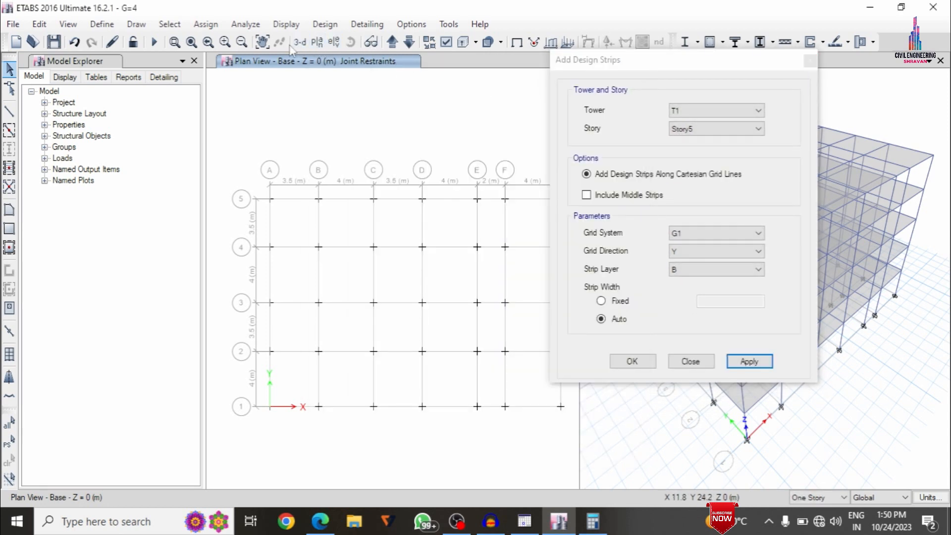
pyautogui.click(299, 42)
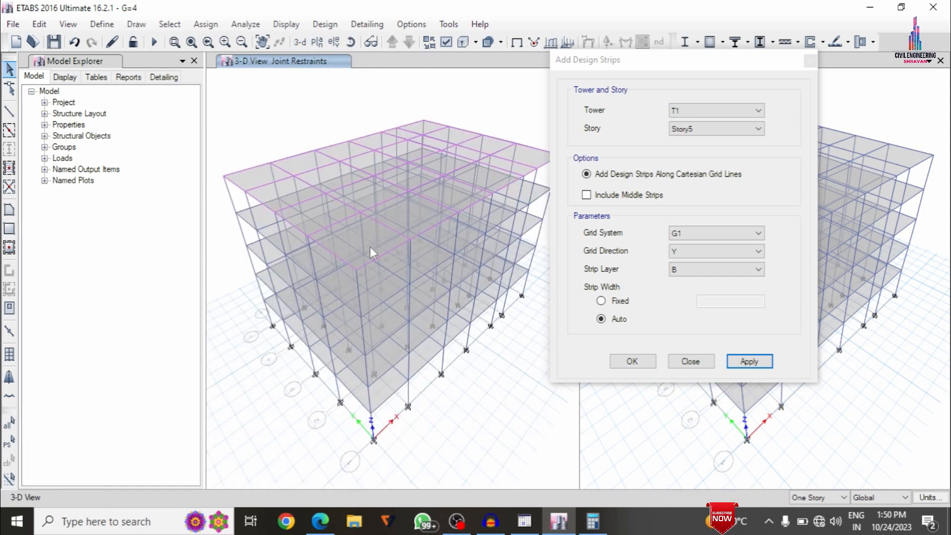
# Add design strips on Story4 along the X-direction grid lines, with strip layer A and automatic width
pyautogui.click(728, 129)
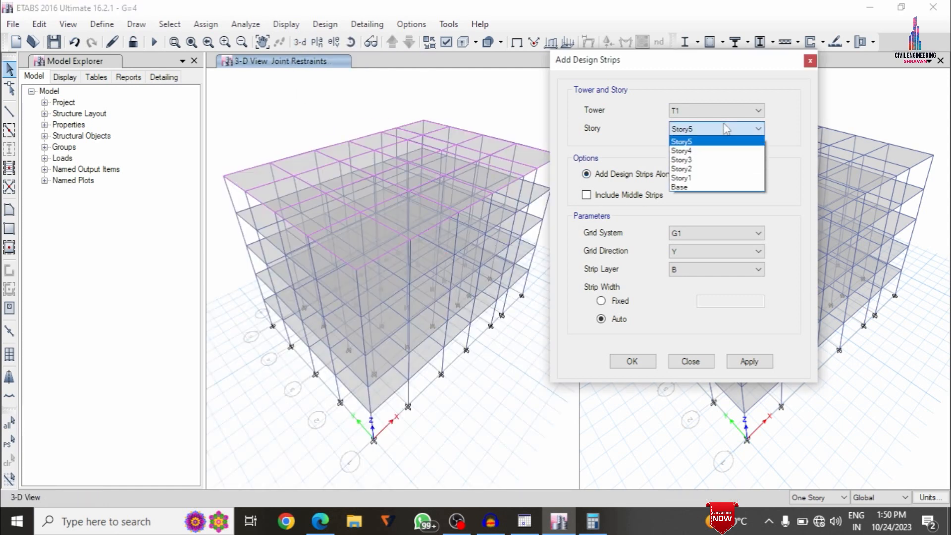
pyautogui.click(706, 151)
pyautogui.click(678, 252)
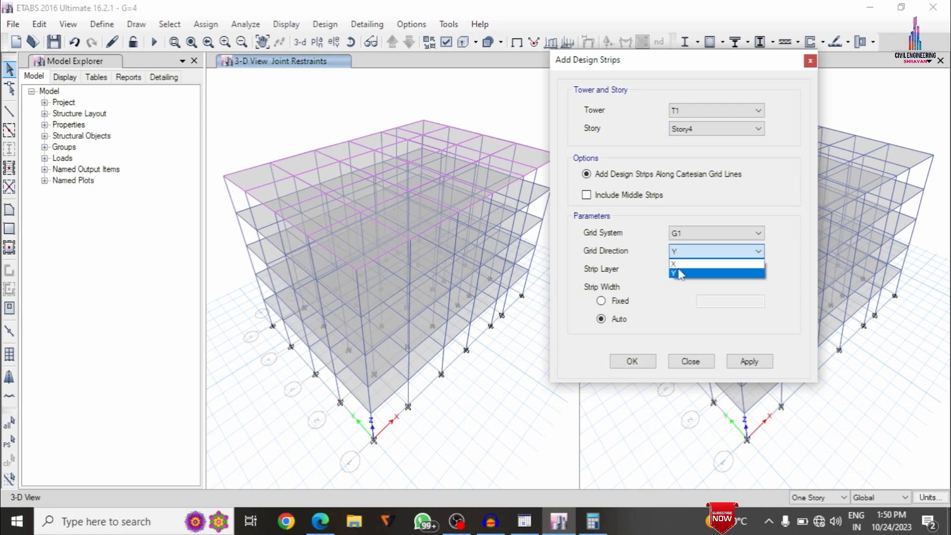
pyautogui.click(676, 263)
pyautogui.click(714, 269)
pyautogui.click(693, 280)
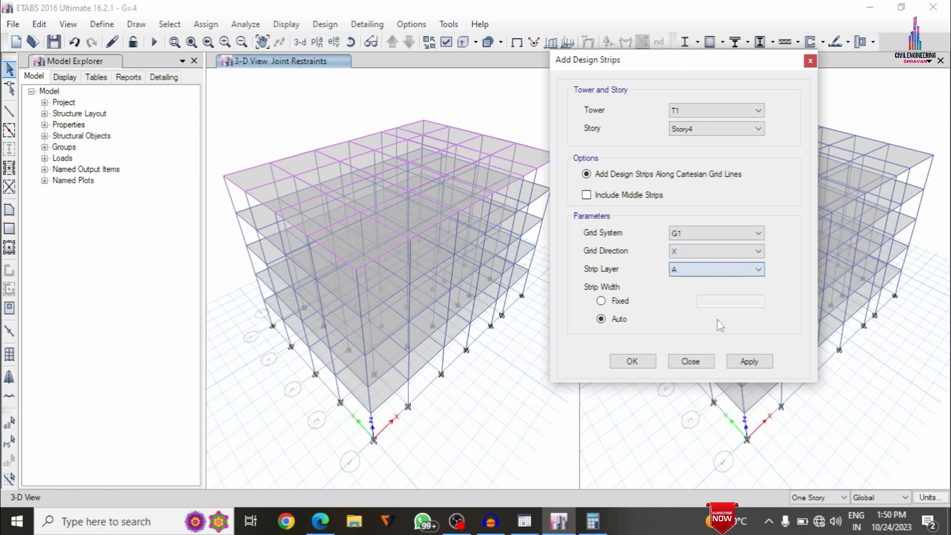
pyautogui.click(749, 366)
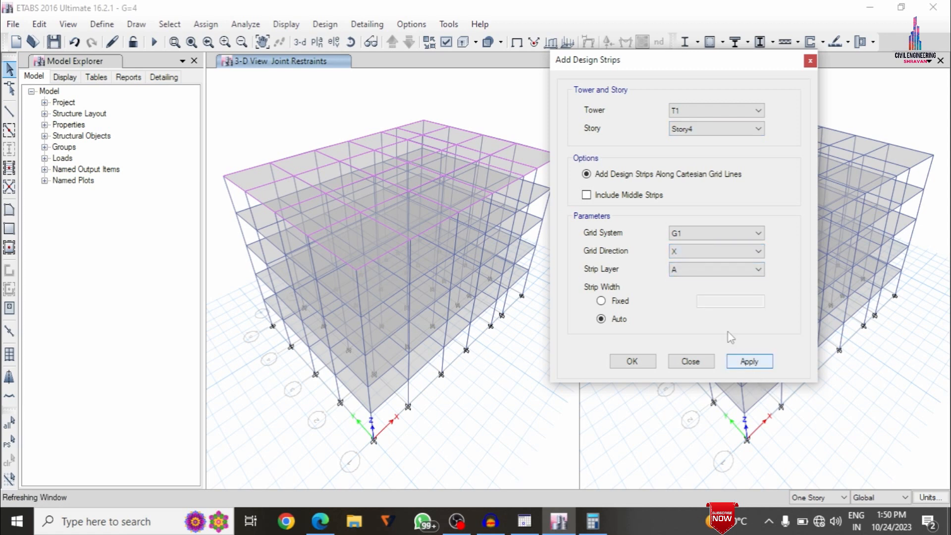
# Add design strips on Story4 along the Y-direction grid lines, with strip layer B and automatic width
pyautogui.click(697, 254)
pyautogui.click(679, 269)
pyautogui.click(679, 270)
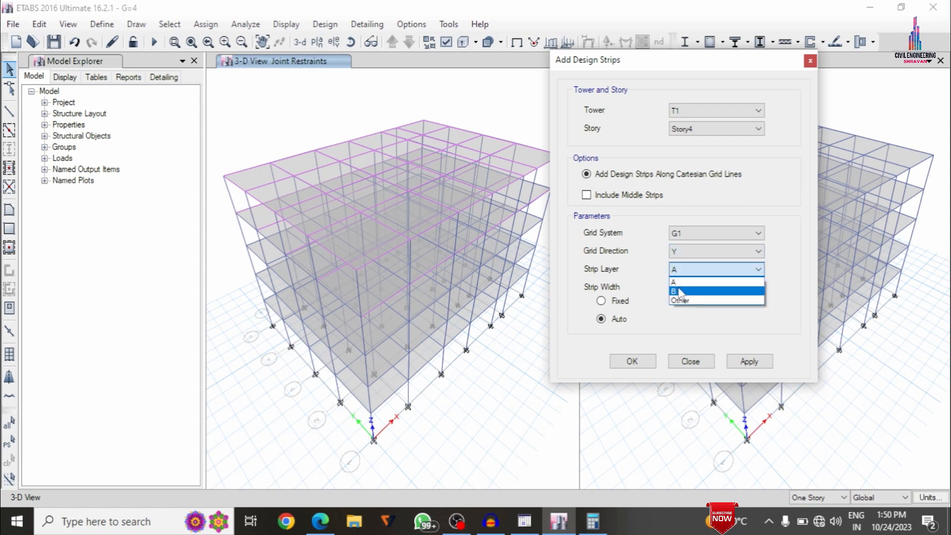
pyautogui.click(680, 292)
pyautogui.click(748, 361)
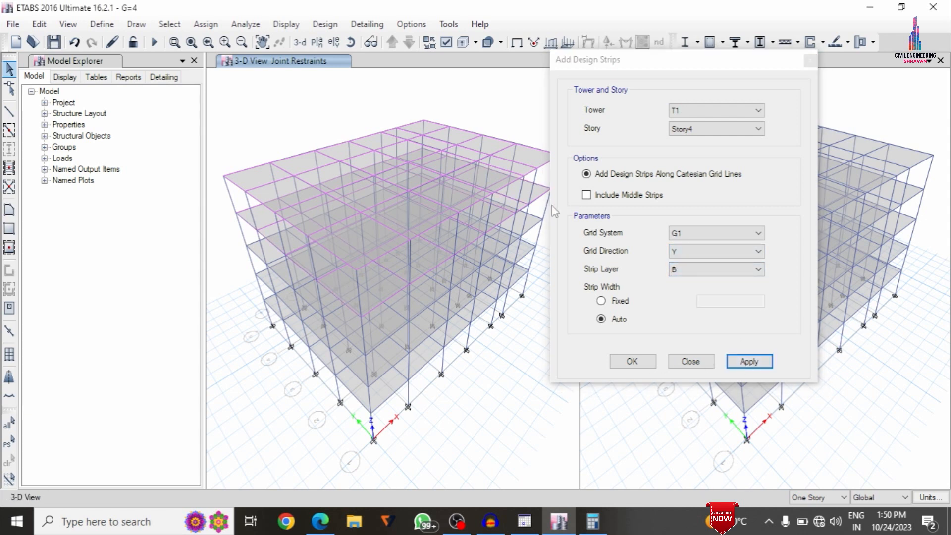
# Add design strips on Story3 along the X-direction grid lines, with strip layer A and automatic width
pyautogui.click(696, 130)
pyautogui.click(684, 149)
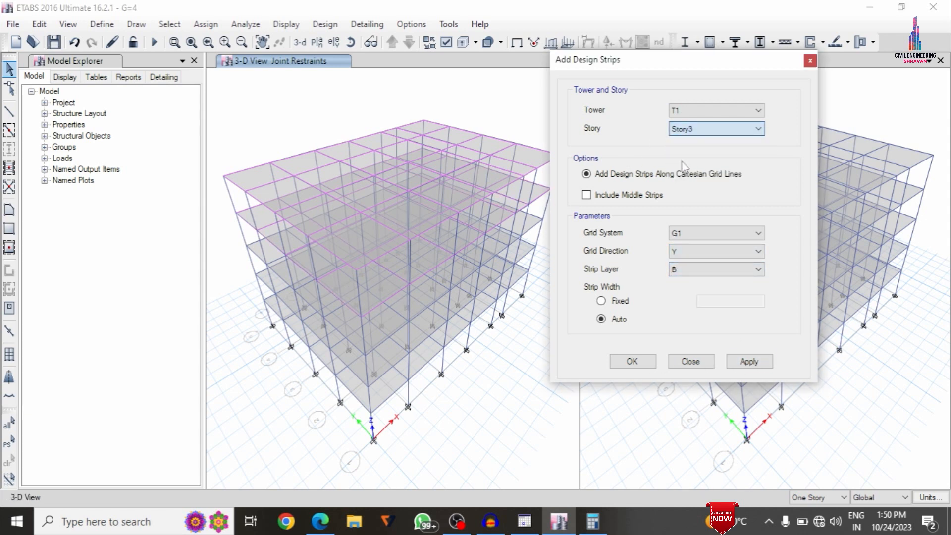
pyautogui.click(698, 252)
pyautogui.click(679, 261)
pyautogui.click(679, 270)
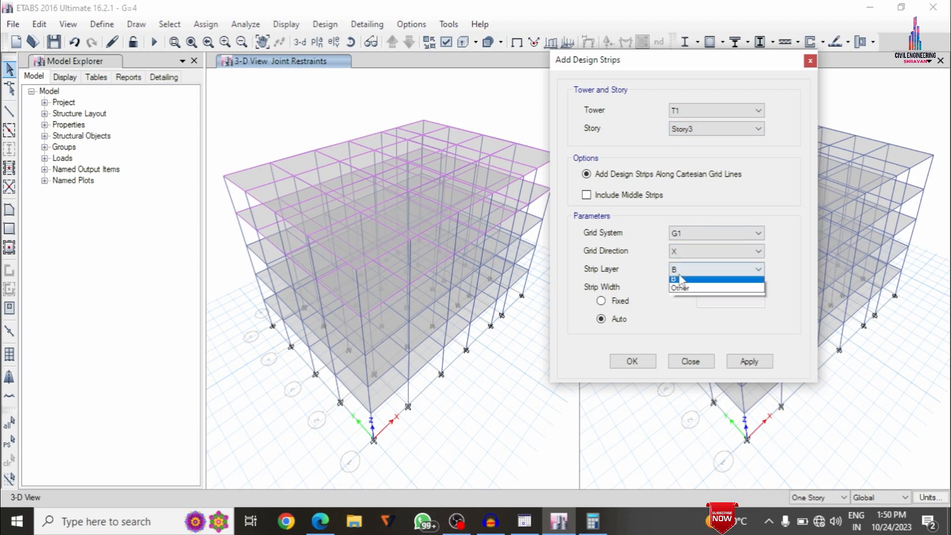
pyautogui.click(680, 280)
pyautogui.click(748, 361)
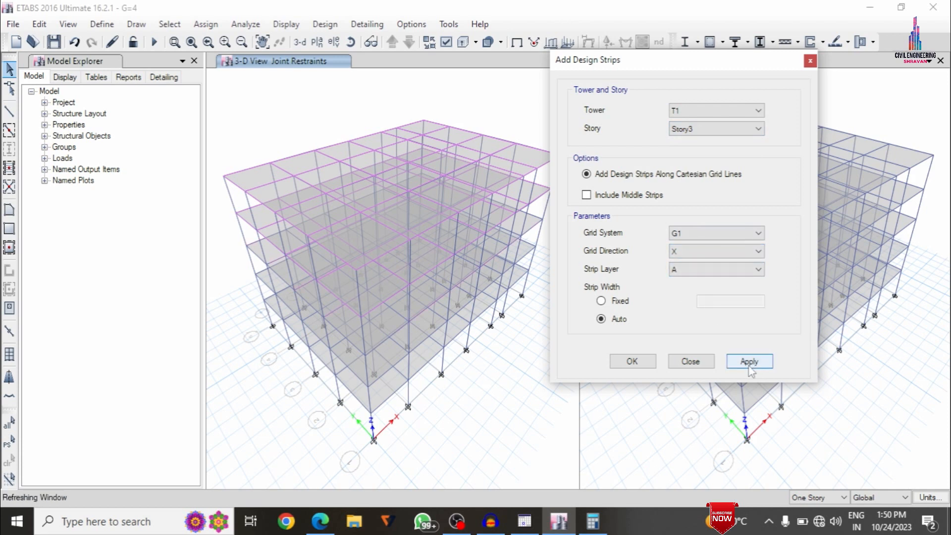
# Add design strips on Story3 along the Y-direction grid lines, with strip layer B and automatic width
pyautogui.click(697, 254)
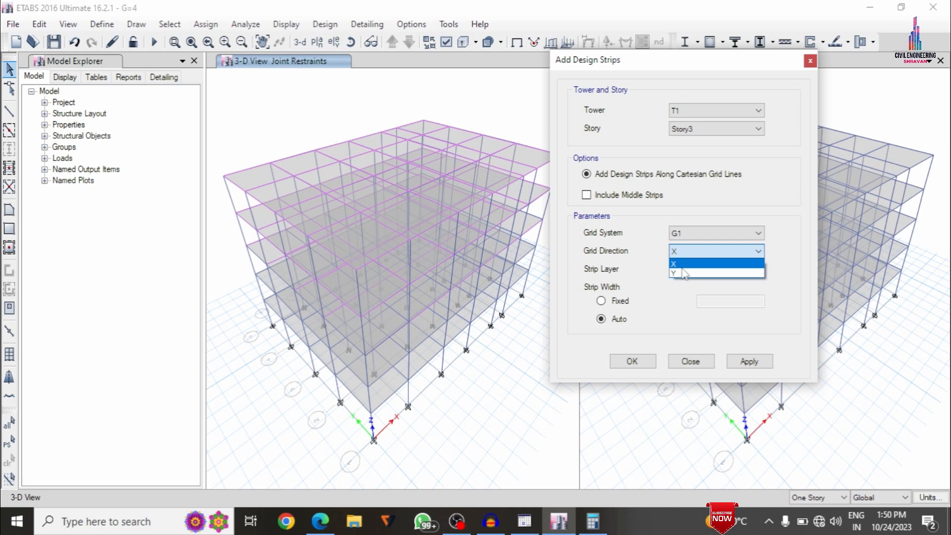
pyautogui.click(683, 273)
pyautogui.click(713, 269)
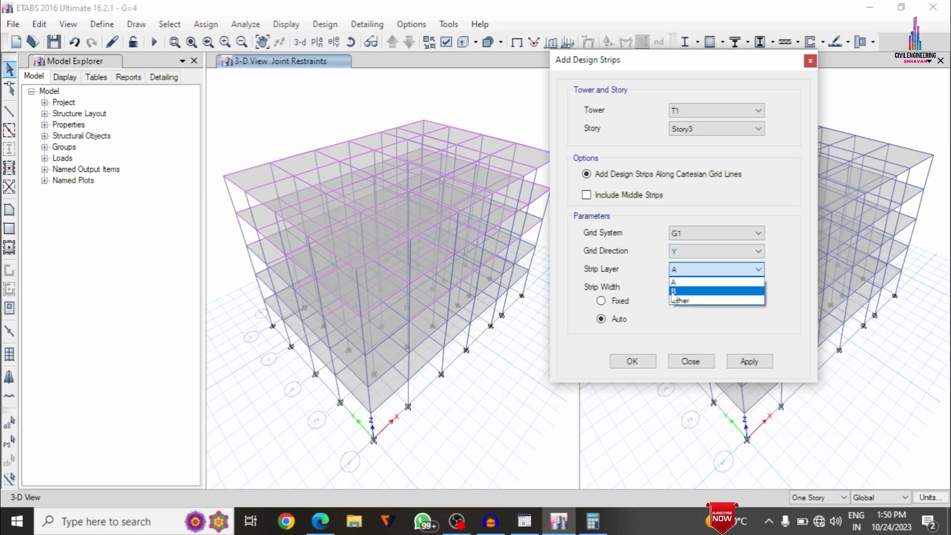
pyautogui.click(680, 289)
pyautogui.click(749, 361)
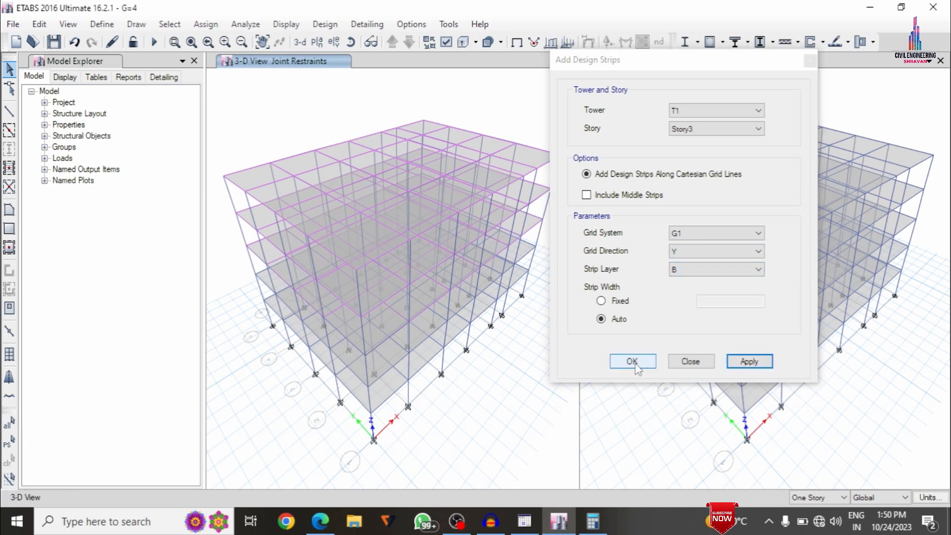
# Add design strips on Story2 along the X-direction grid lines, with strip layer A and automatic width
pyautogui.click(686, 130)
pyautogui.click(686, 160)
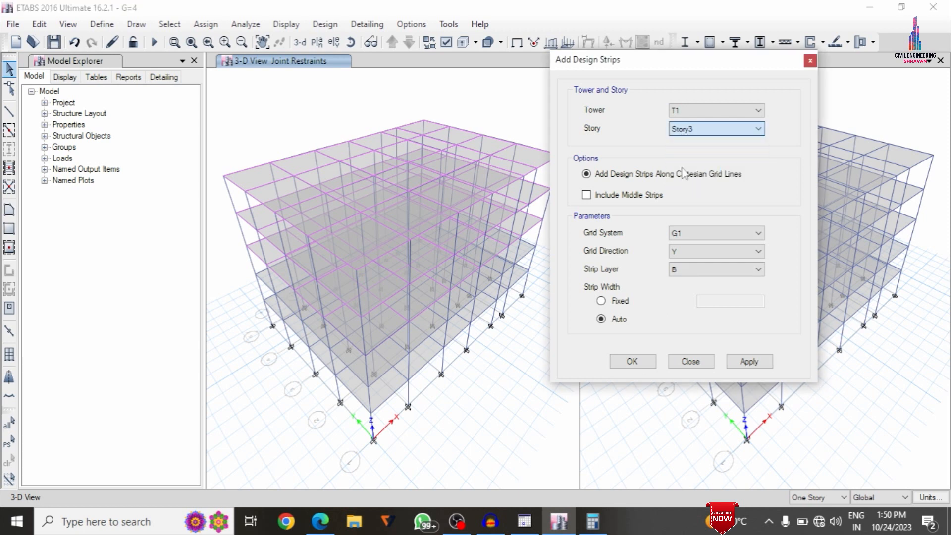
pyautogui.click(681, 252)
pyautogui.click(679, 262)
pyautogui.click(687, 270)
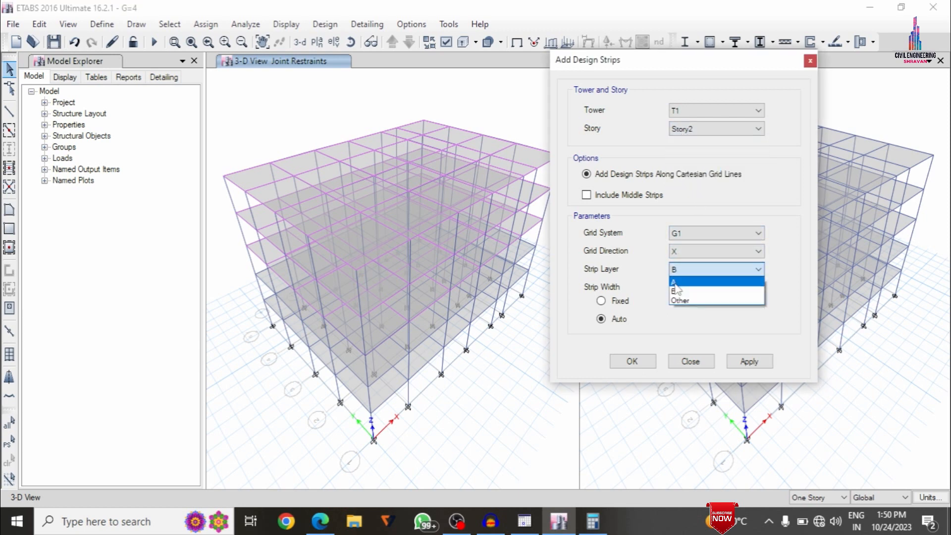
pyautogui.click(677, 283)
pyautogui.click(747, 362)
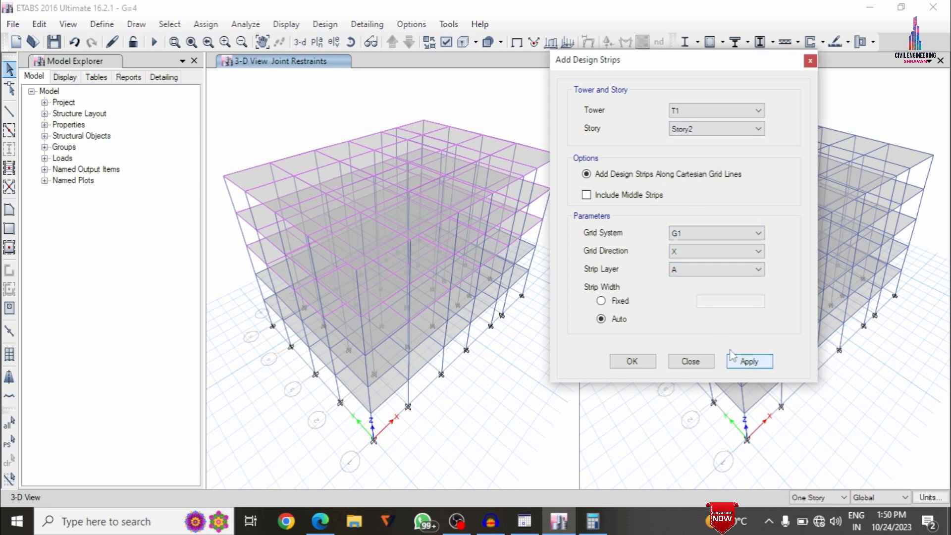
# Add design strips on Story2 along the Y-direction grid lines, with strip layer B and automatic width
pyautogui.click(678, 252)
pyautogui.click(680, 269)
pyautogui.click(683, 270)
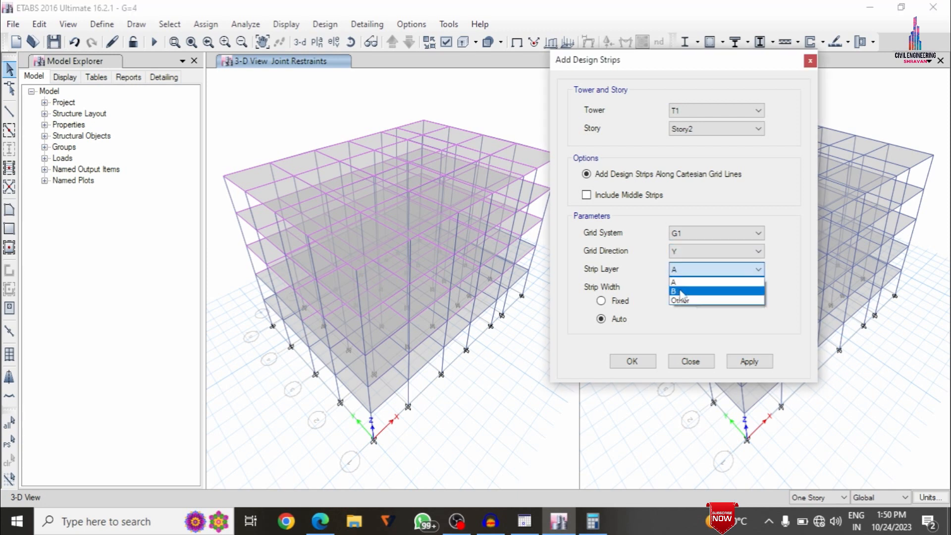
pyautogui.click(679, 286)
pyautogui.click(748, 361)
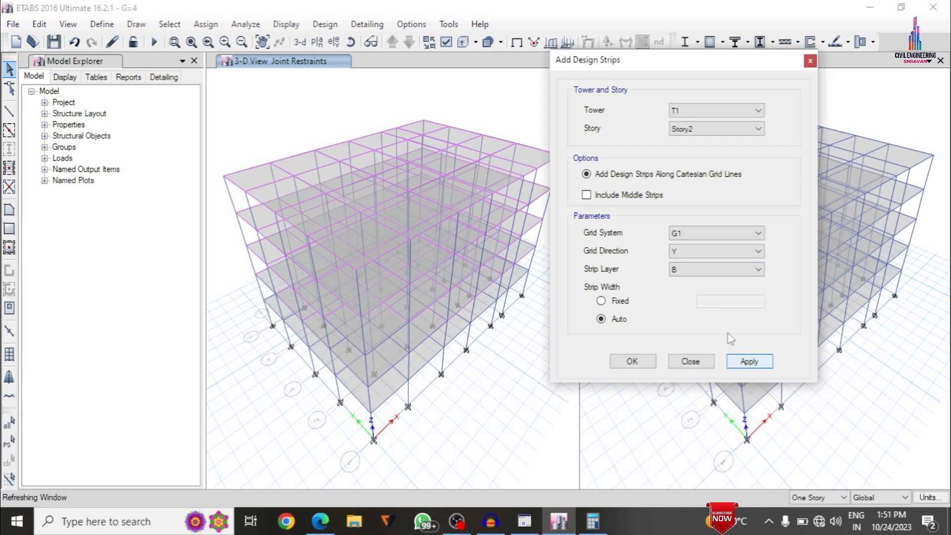
# Add design strips on Story1 along the X-direction grid lines, with strip layer A and automatic width
pyautogui.click(702, 130)
pyautogui.click(683, 177)
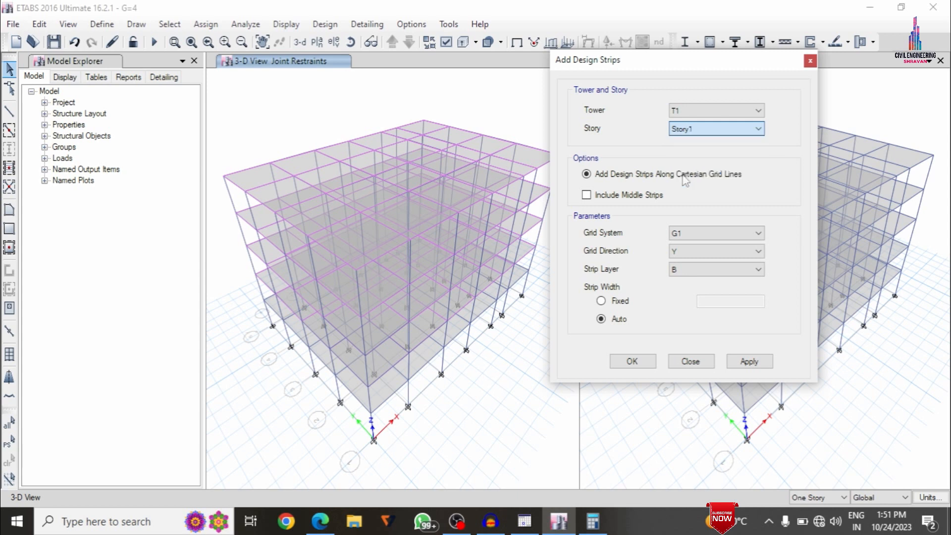
pyautogui.click(686, 251)
pyautogui.click(681, 261)
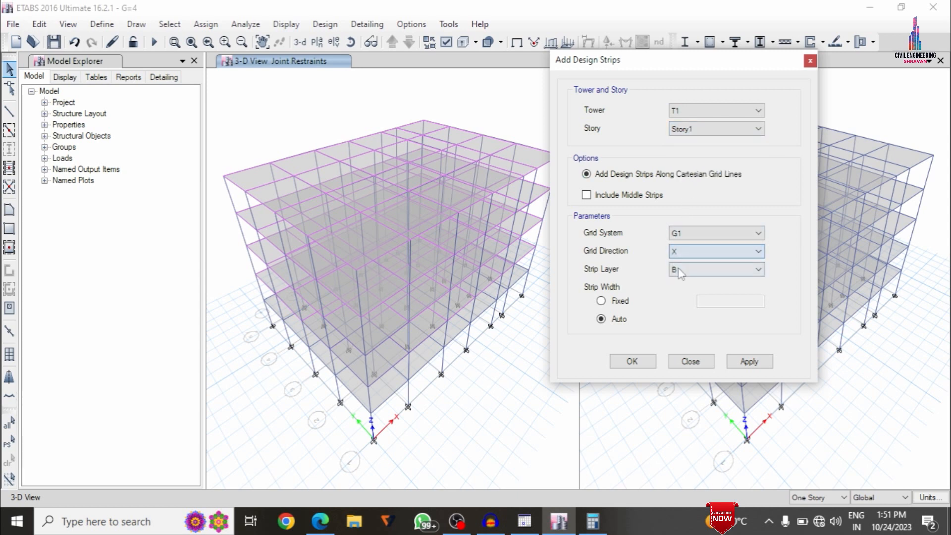
pyautogui.click(679, 270)
pyautogui.click(679, 281)
pyautogui.click(748, 361)
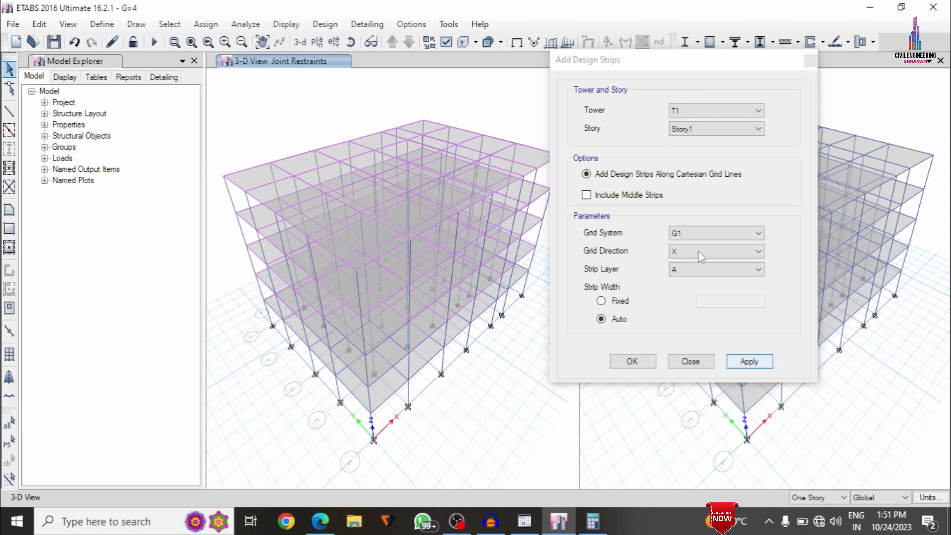
# Add design strips on Story1 along the Y-direction grid lines, with strip layer B and automatic width, and finish adding strips
pyautogui.click(697, 251)
pyautogui.click(696, 272)
pyautogui.click(689, 269)
pyautogui.click(683, 290)
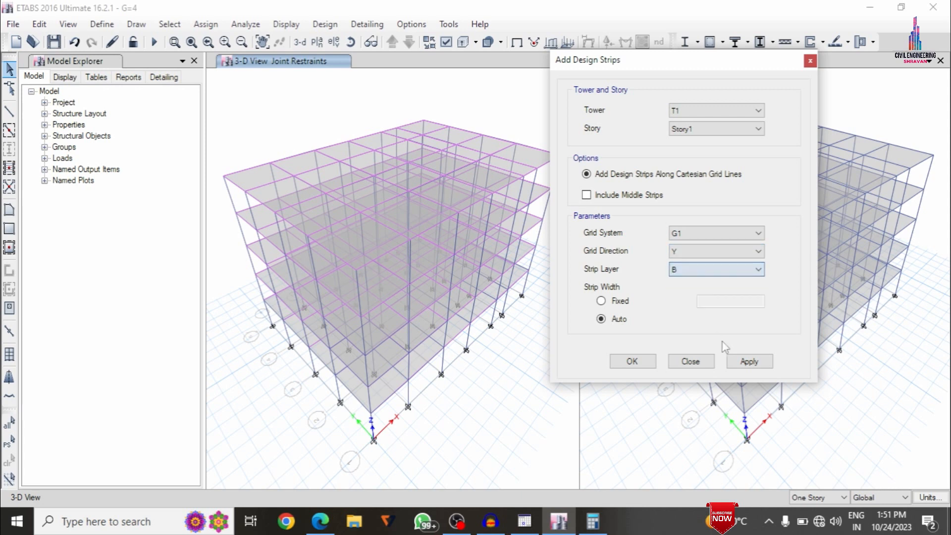
pyautogui.click(763, 364)
pyautogui.click(633, 362)
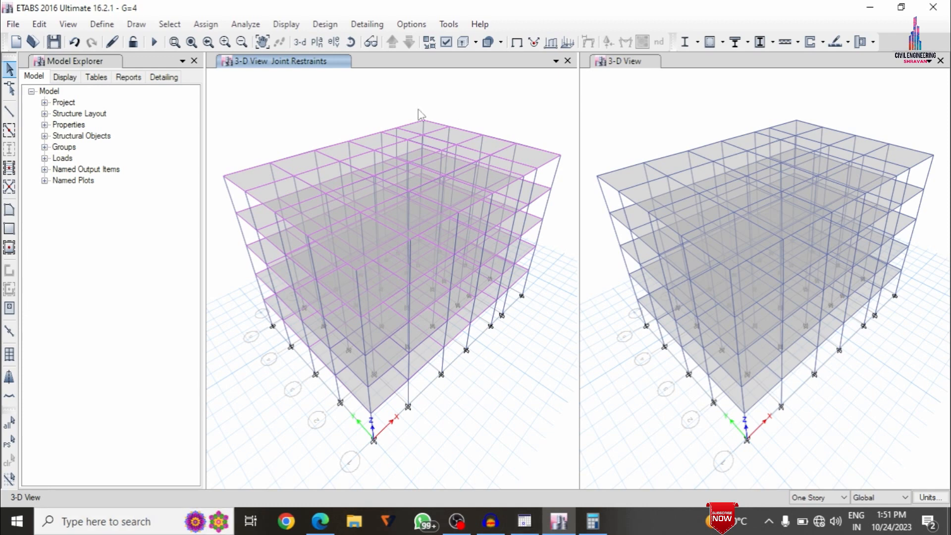
# Run the analysis and accept the concrete frame design preferences with IS 456:2000 as the design code
pyautogui.click(153, 41)
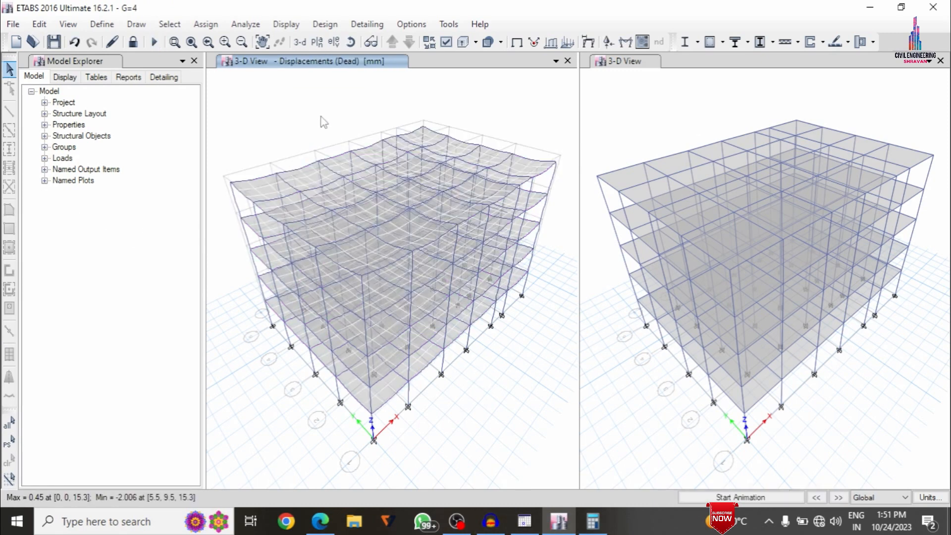
pyautogui.click(336, 26)
pyautogui.moveTo(367, 61)
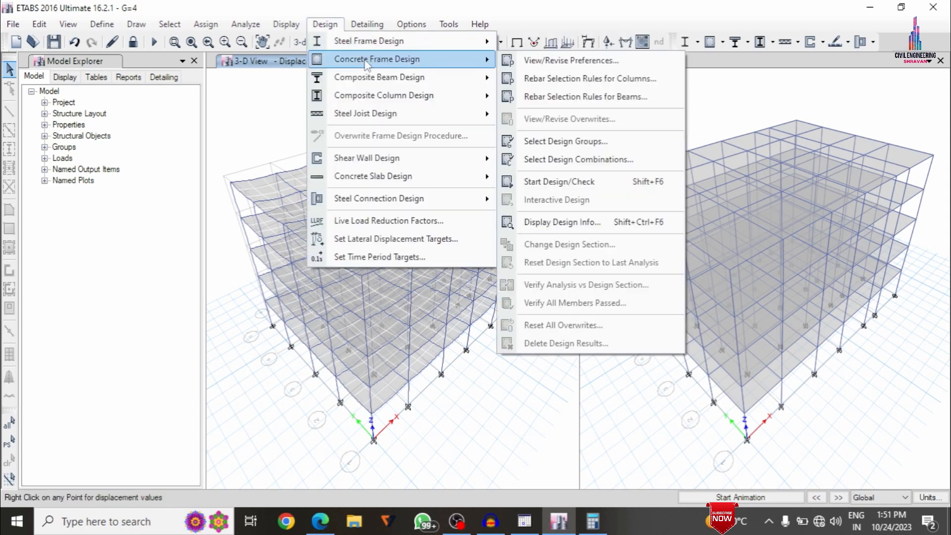
pyautogui.click(526, 63)
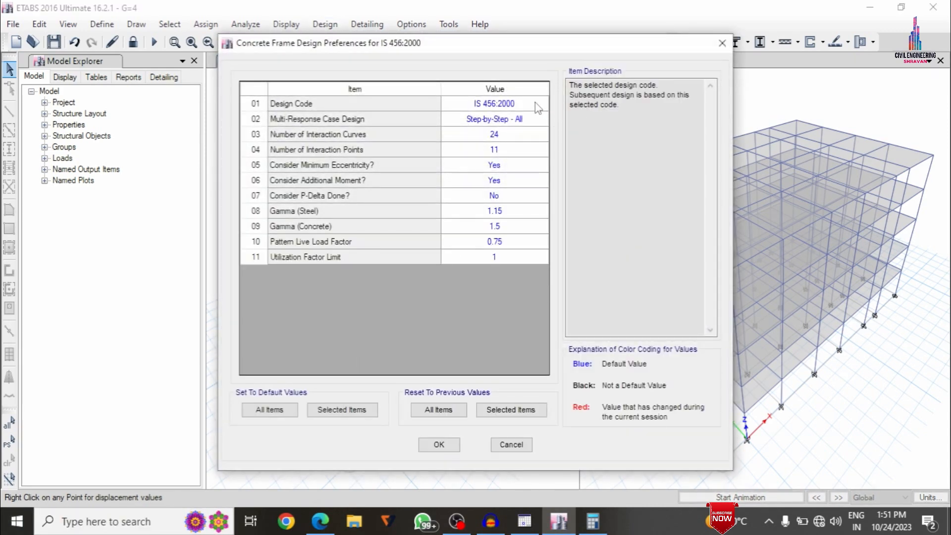
pyautogui.click(535, 103)
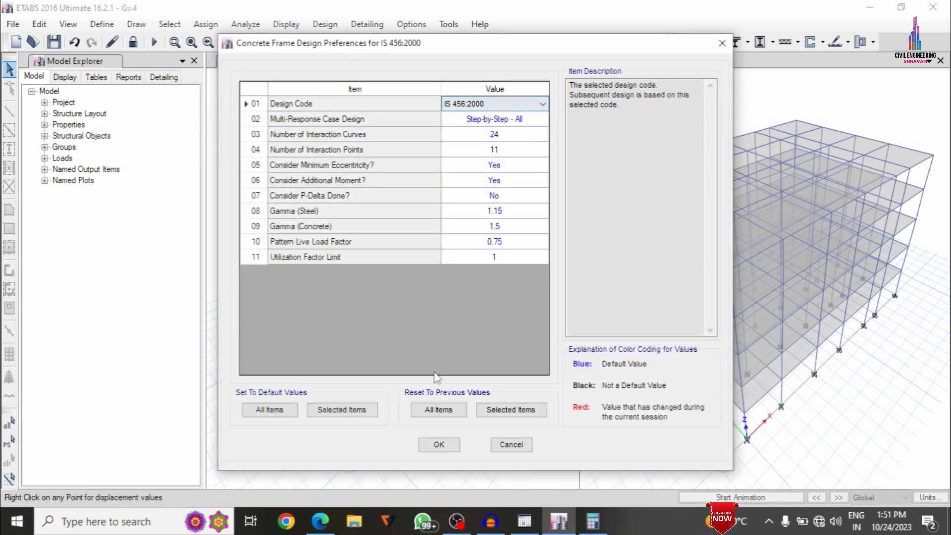
pyautogui.click(439, 445)
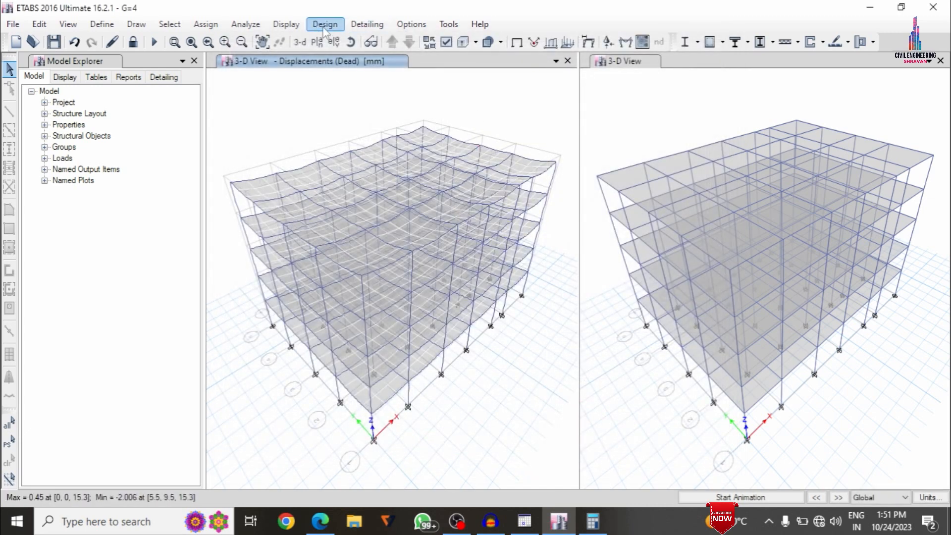
# In the column rebar selection rules, set the seismic longitudinal bars to smallest size 12 and largest size 20
pyautogui.click(325, 24)
pyautogui.moveTo(340, 60)
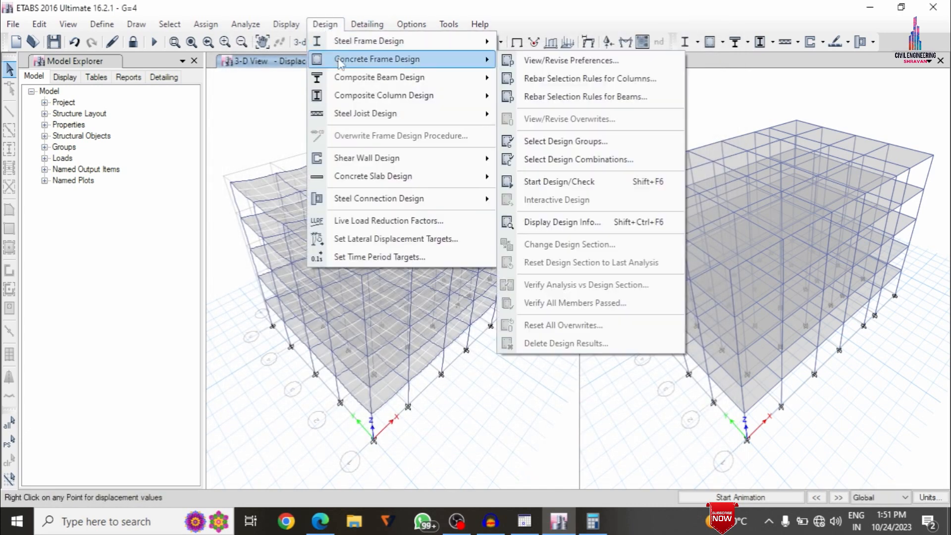
pyautogui.click(558, 77)
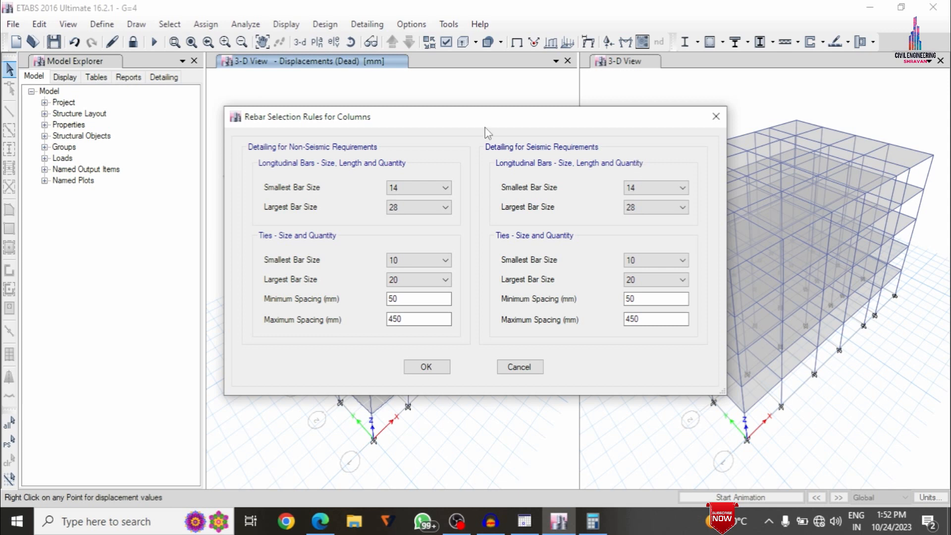
pyautogui.click(664, 189)
pyautogui.click(630, 227)
pyautogui.click(649, 207)
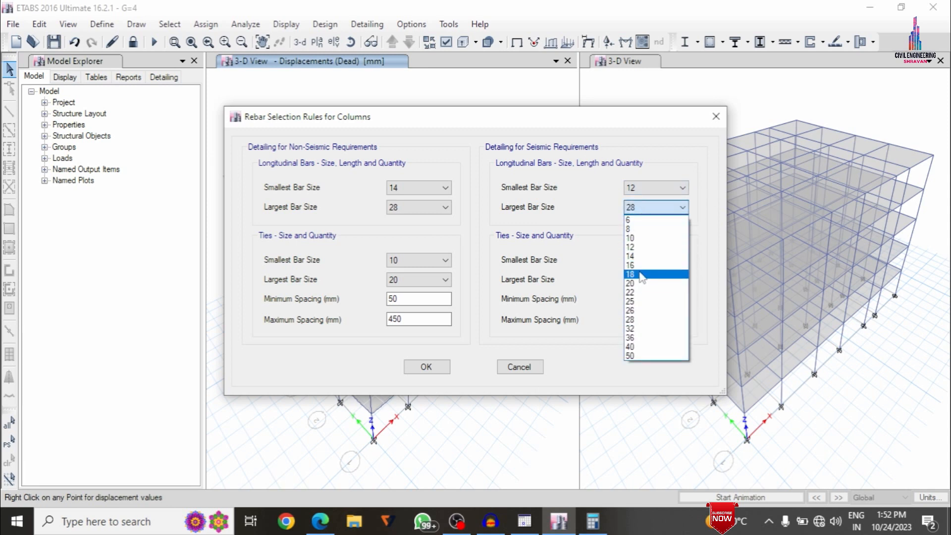
pyautogui.click(643, 284)
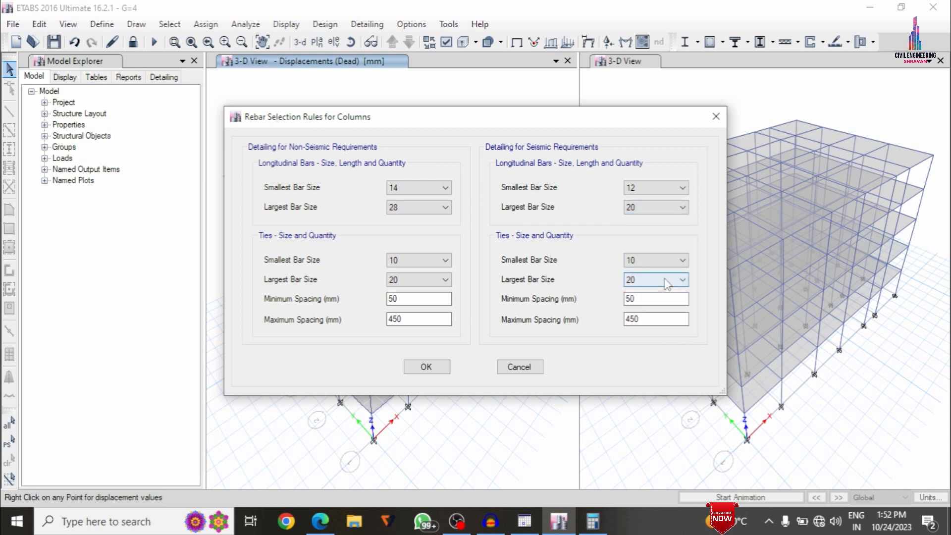
# Set the seismic column ties to largest bar size 12 and smallest bar size 8, and accept the column rebar rules
pyautogui.click(647, 279)
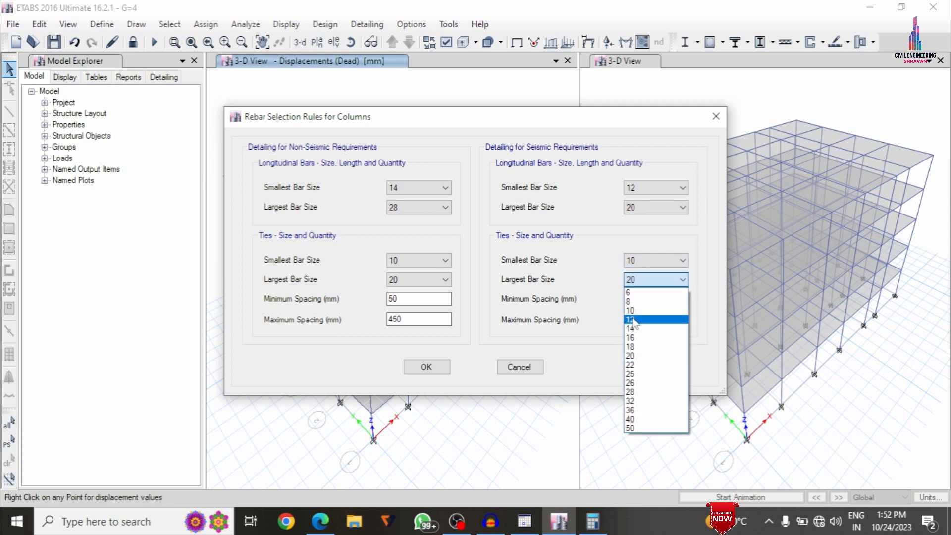
pyautogui.click(632, 320)
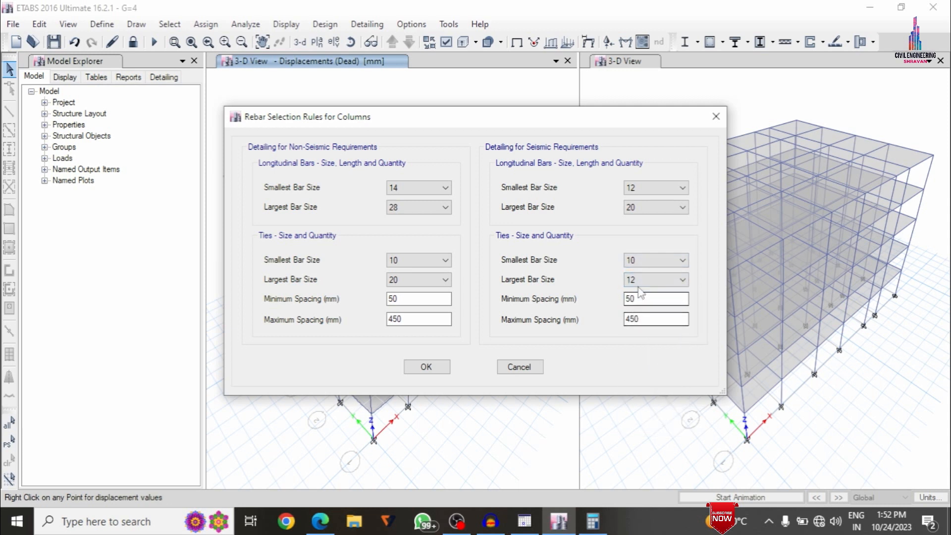
pyautogui.click(644, 260)
pyautogui.click(631, 283)
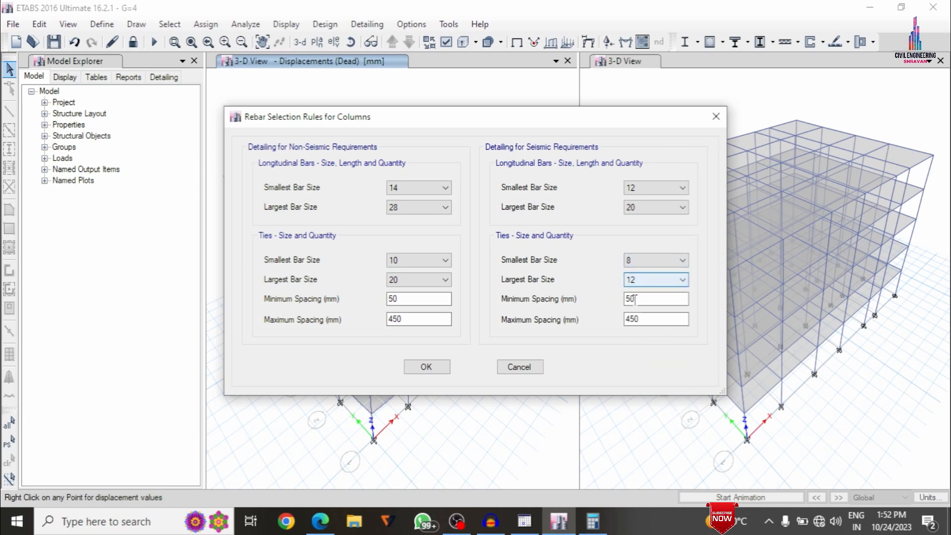
pyautogui.click(423, 367)
# In the beam rebar selection rules, set the smallest seismic longitudinal bar size to 12 for both top and bottom rebar
pyautogui.click(324, 25)
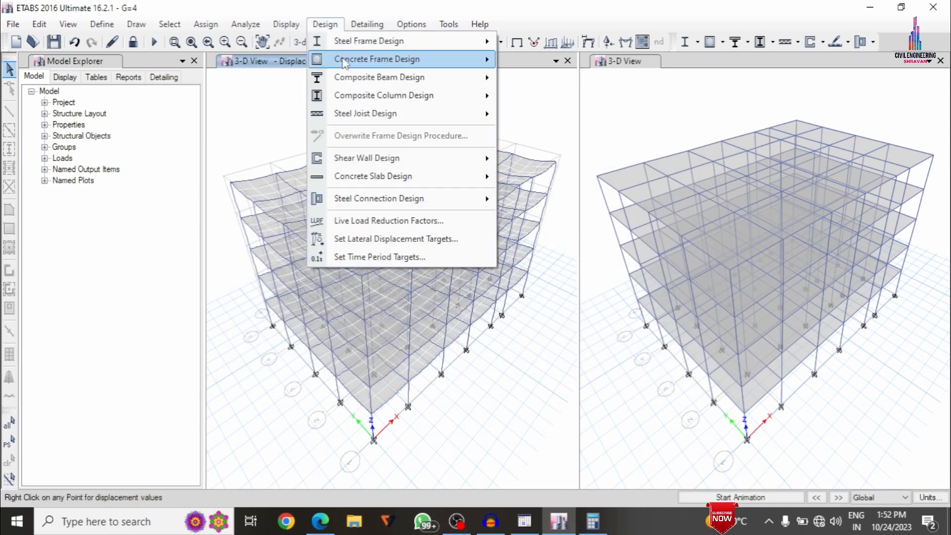
pyautogui.moveTo(347, 60)
pyautogui.click(605, 99)
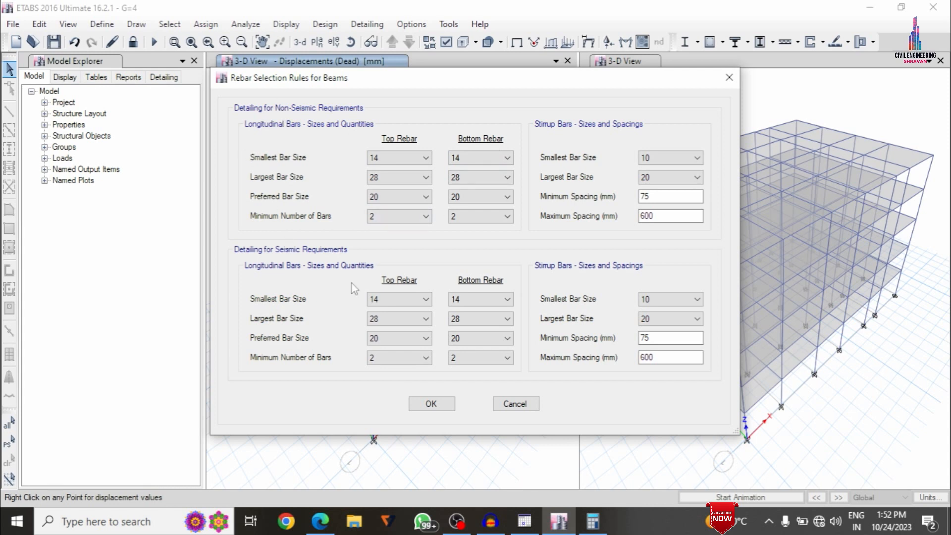
pyautogui.click(377, 300)
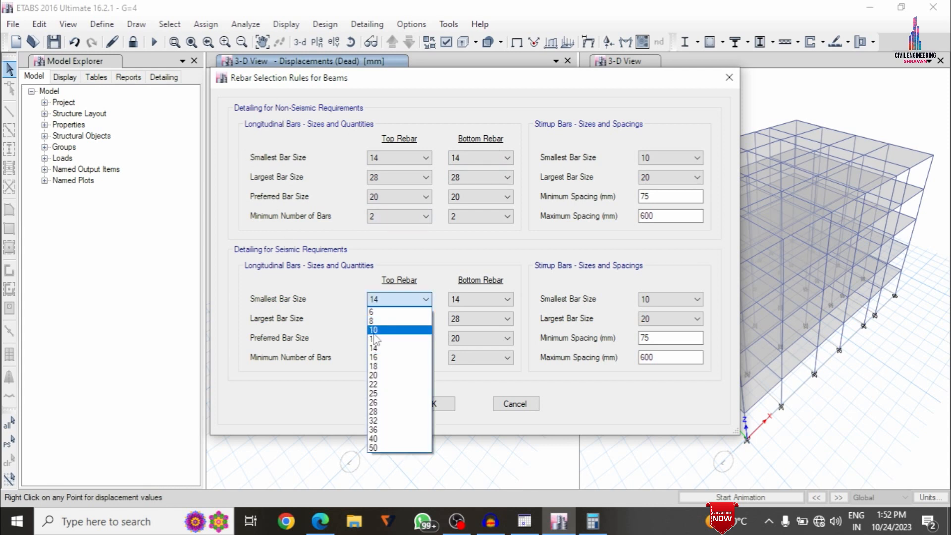
pyautogui.click(383, 339)
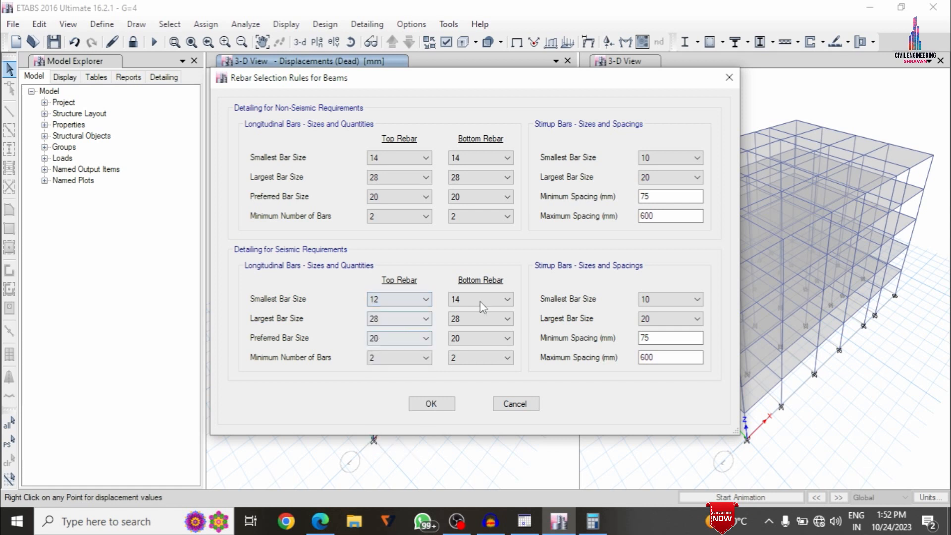
pyautogui.click(480, 300)
pyautogui.click(466, 340)
# In the beam rebar selection rules, set the seismic longitudinal largest bar size to 20 and preferred size to 16 for top and bottom rebar
pyautogui.click(392, 320)
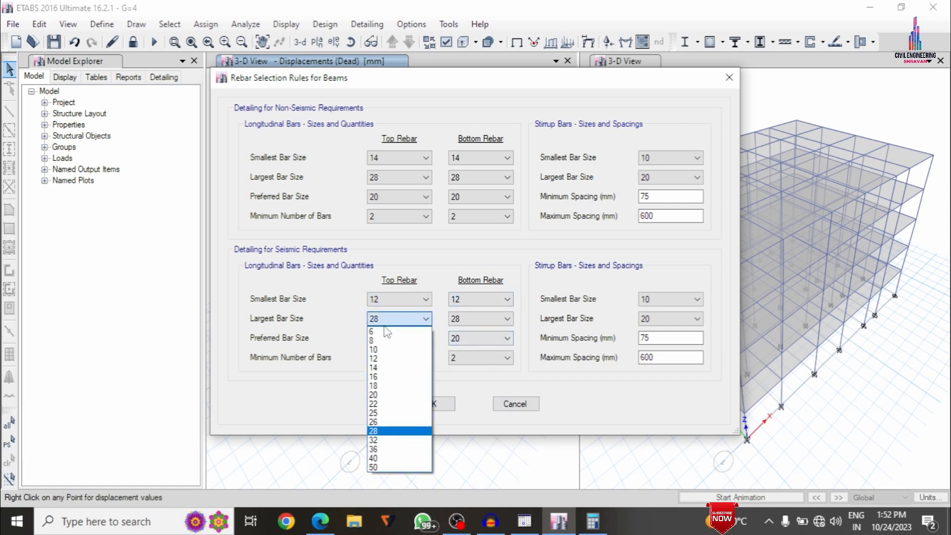
pyautogui.click(397, 394)
pyautogui.click(481, 320)
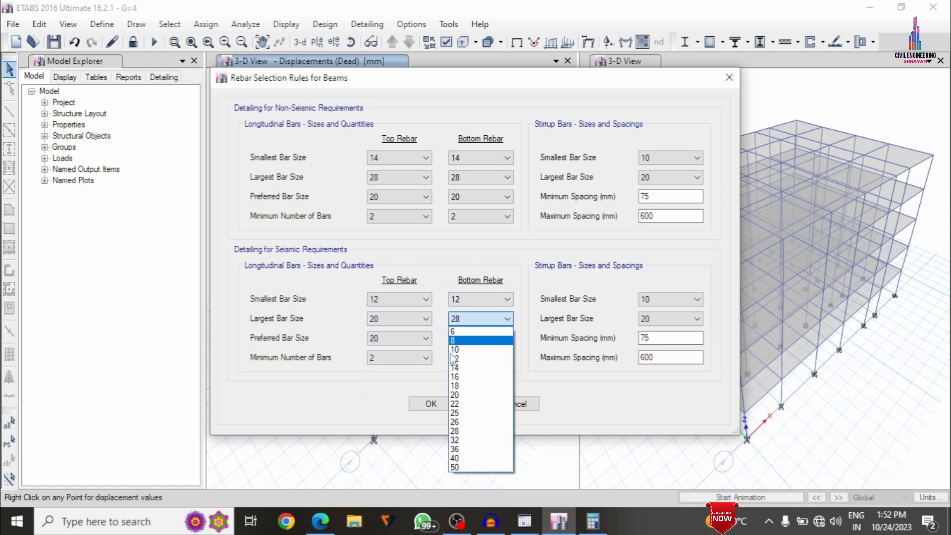
pyautogui.click(462, 395)
pyautogui.click(397, 339)
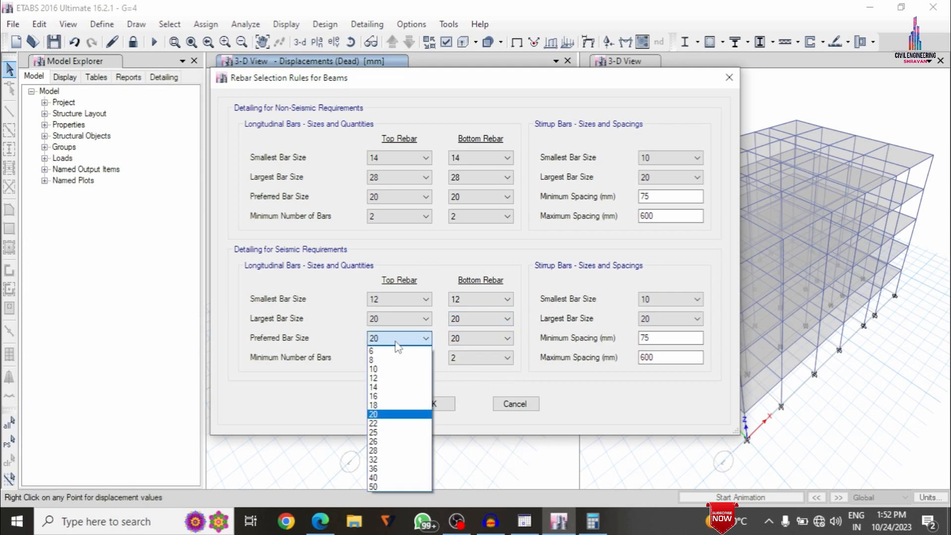
pyautogui.click(391, 395)
pyautogui.click(476, 339)
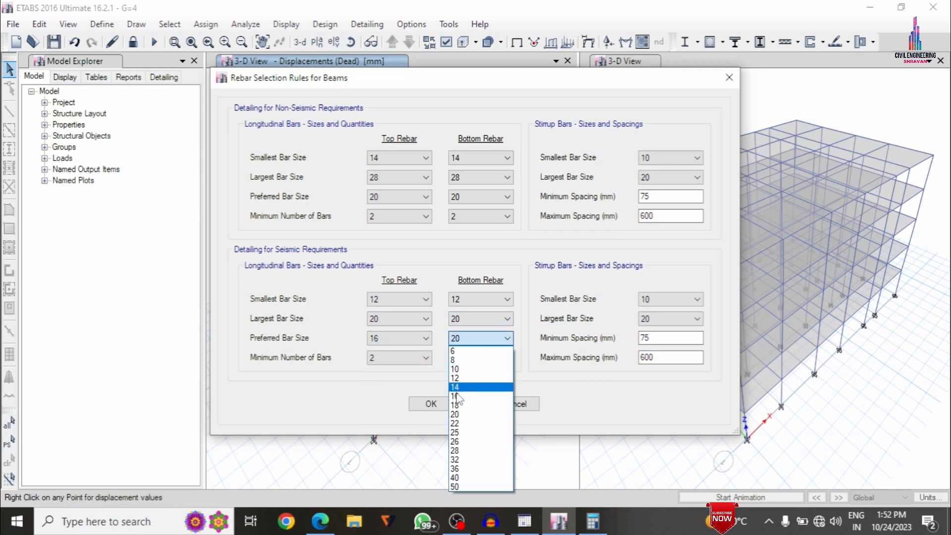
pyautogui.click(463, 395)
# Set the minimum number of seismic longitudinal beam bars to 3 for both top and bottom rebar
pyautogui.click(406, 356)
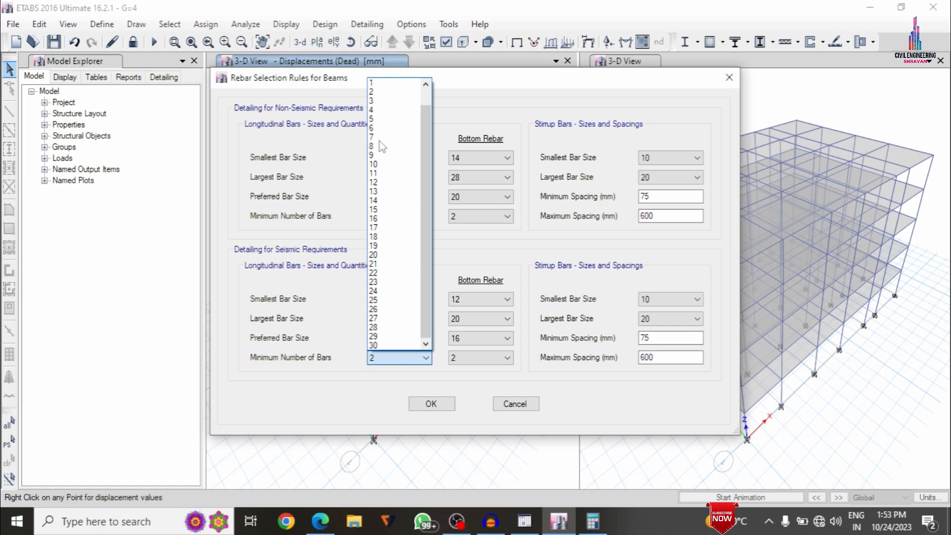
pyautogui.click(391, 101)
pyautogui.click(476, 358)
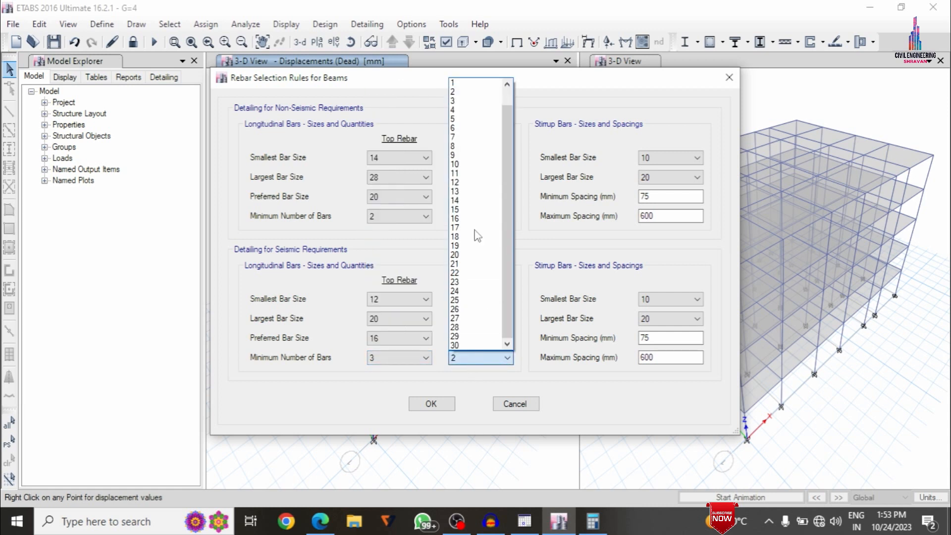
pyautogui.click(463, 101)
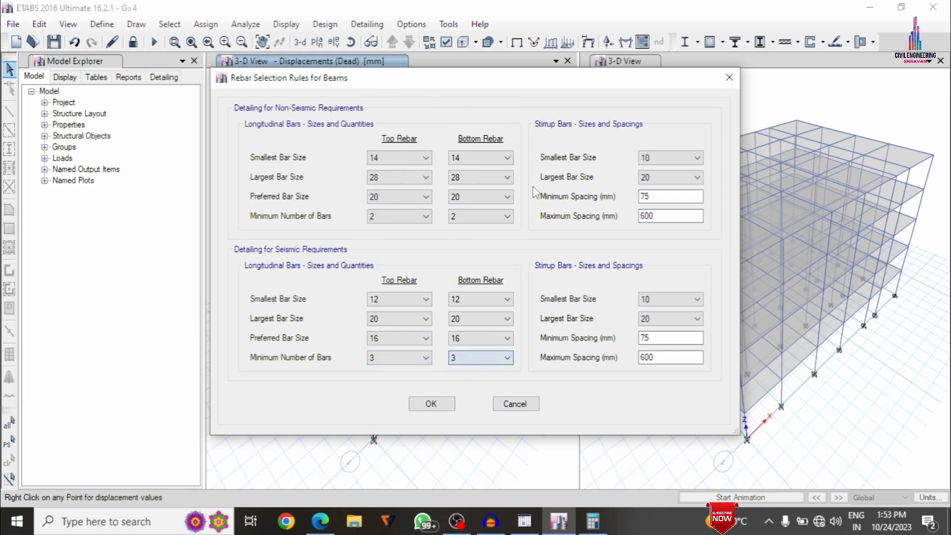
# Set the seismic beam stirrups to smallest size 8, largest size 10 and maximum spacing 450 mm, and accept the beam rebar rules
pyautogui.click(665, 300)
pyautogui.click(653, 321)
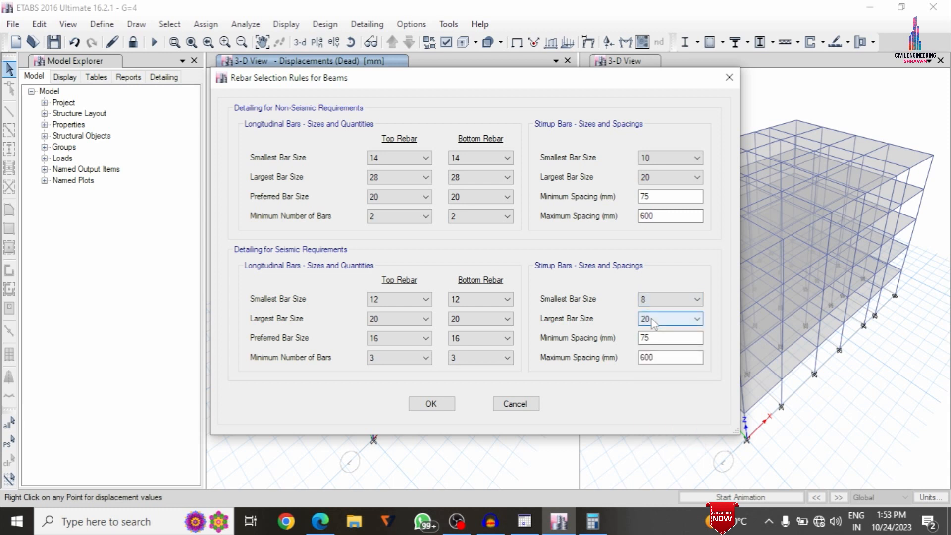
pyautogui.click(654, 319)
pyautogui.click(650, 350)
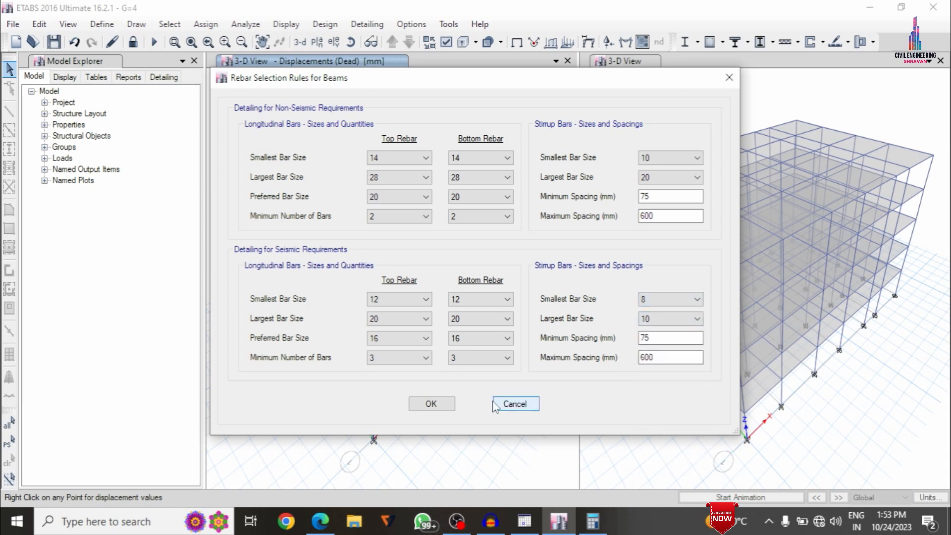
pyautogui.moveTo(670, 358); pyautogui.dragTo(598, 353)
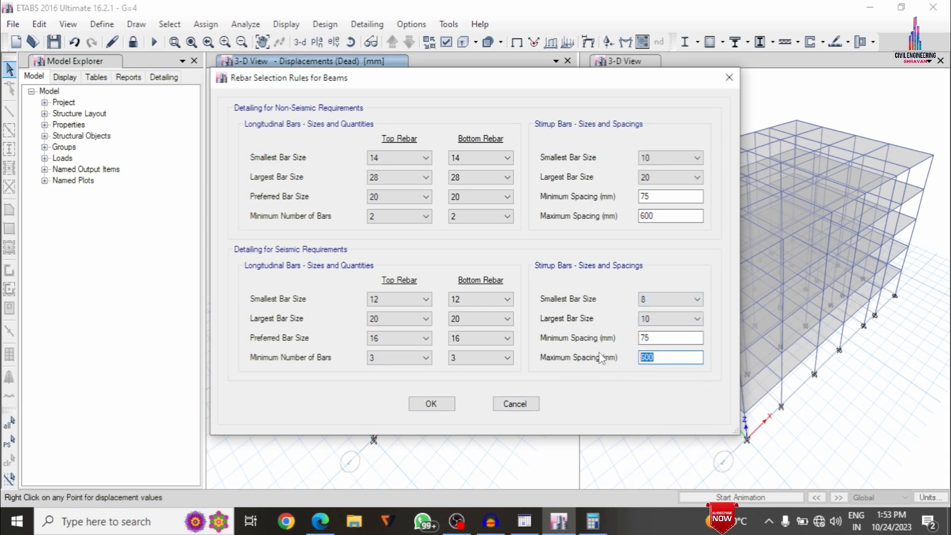
pyautogui.write('450')
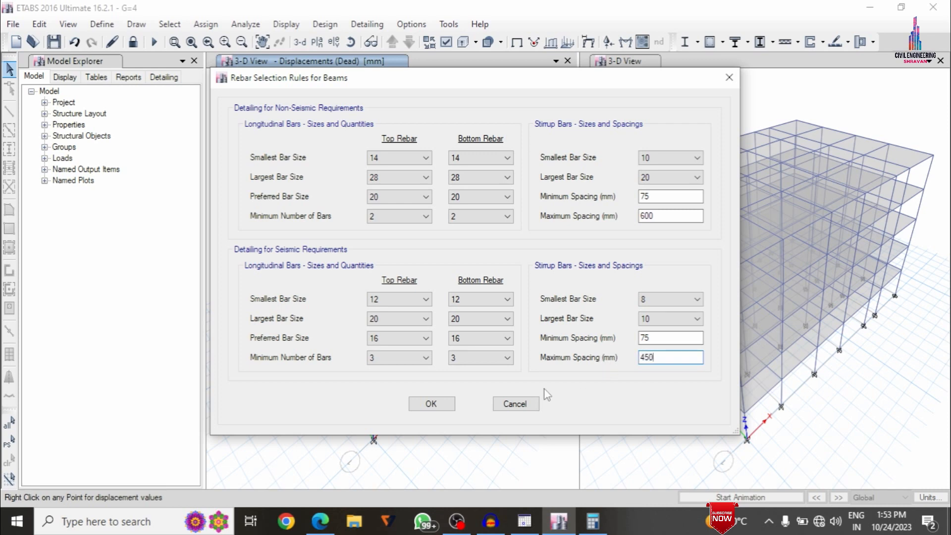
pyautogui.click(431, 403)
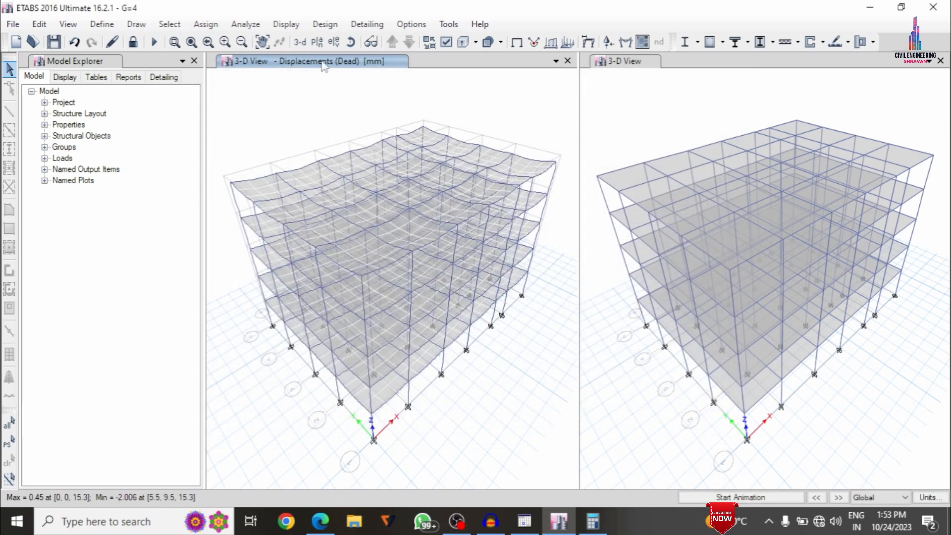
# Open the concrete slab design preferences and accept them with IS 456:2000 as the design code
pyautogui.click(325, 24)
pyautogui.moveTo(340, 65)
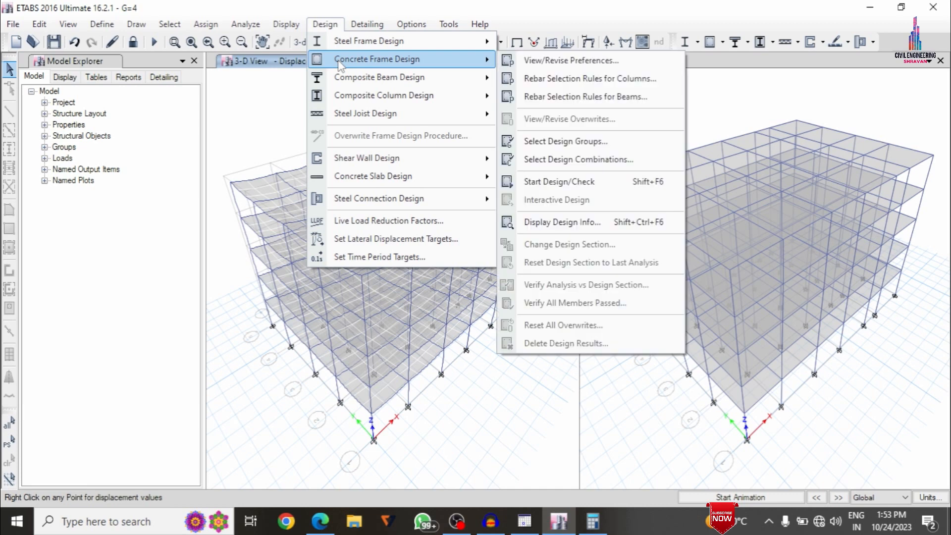
pyautogui.moveTo(387, 177)
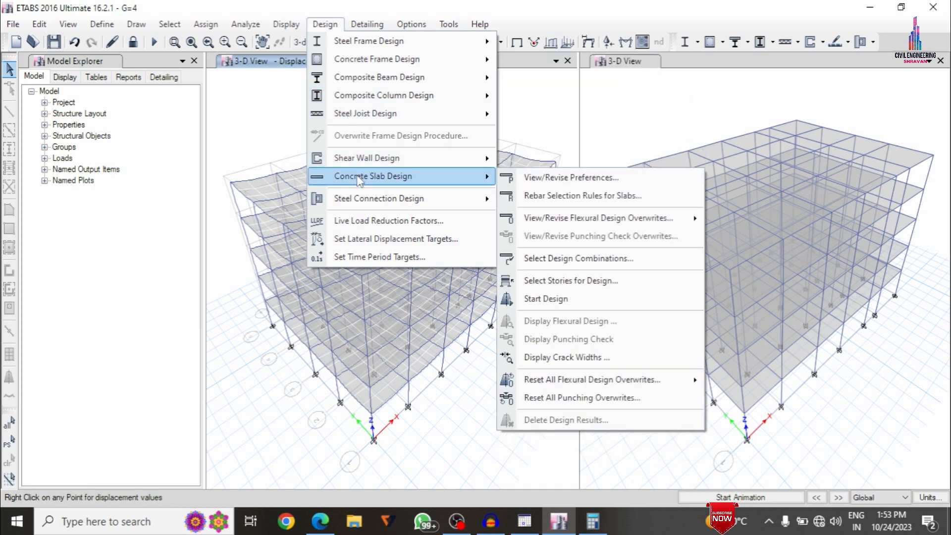
pyautogui.click(570, 178)
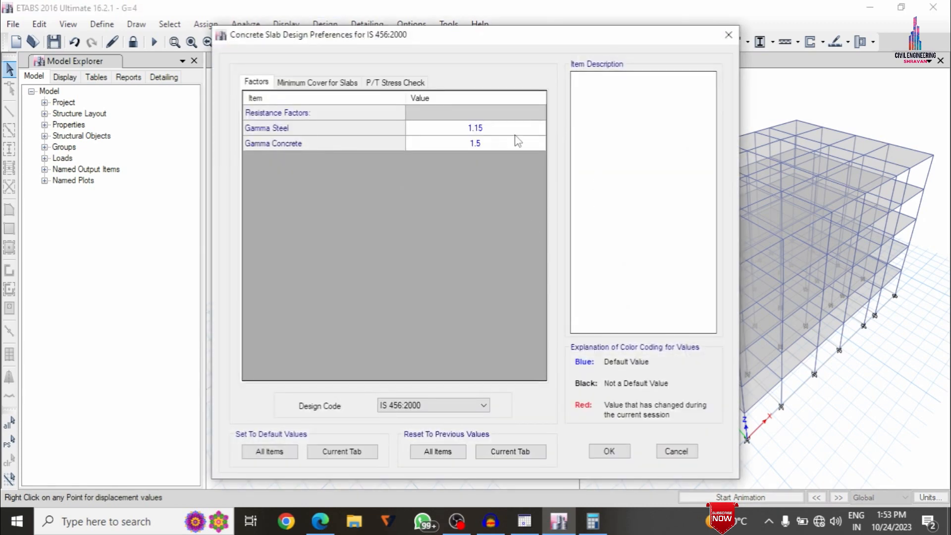
pyautogui.click(609, 451)
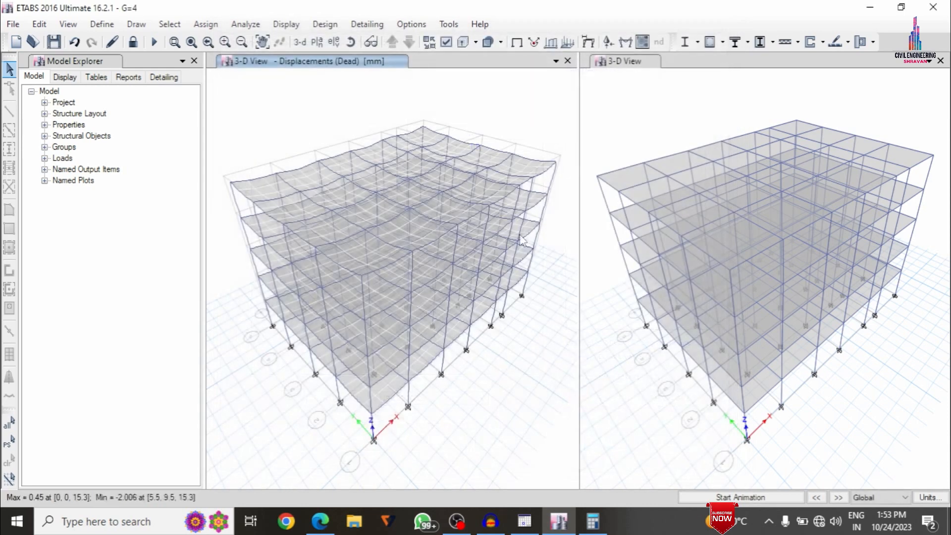
# Run the concrete frame design check on the building
pyautogui.click(325, 23)
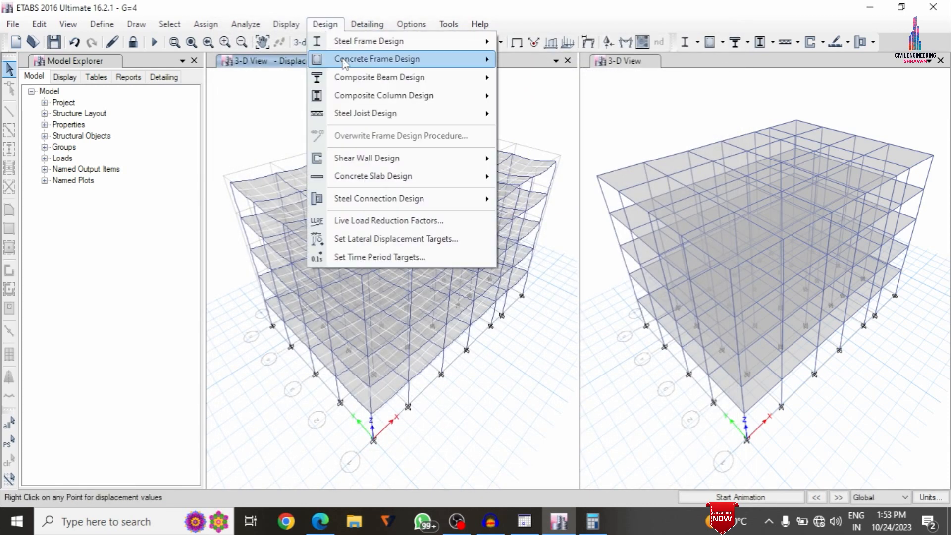
pyautogui.moveTo(348, 64)
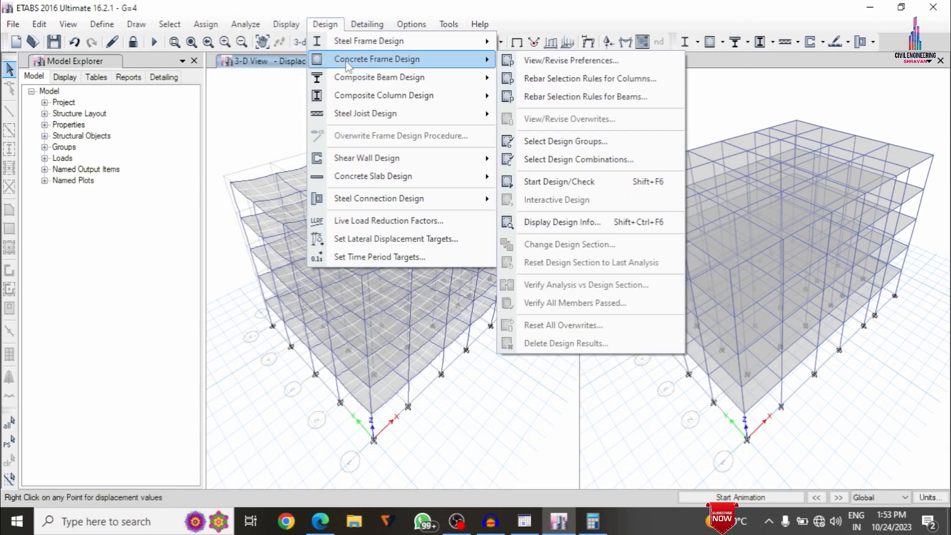
pyautogui.click(569, 183)
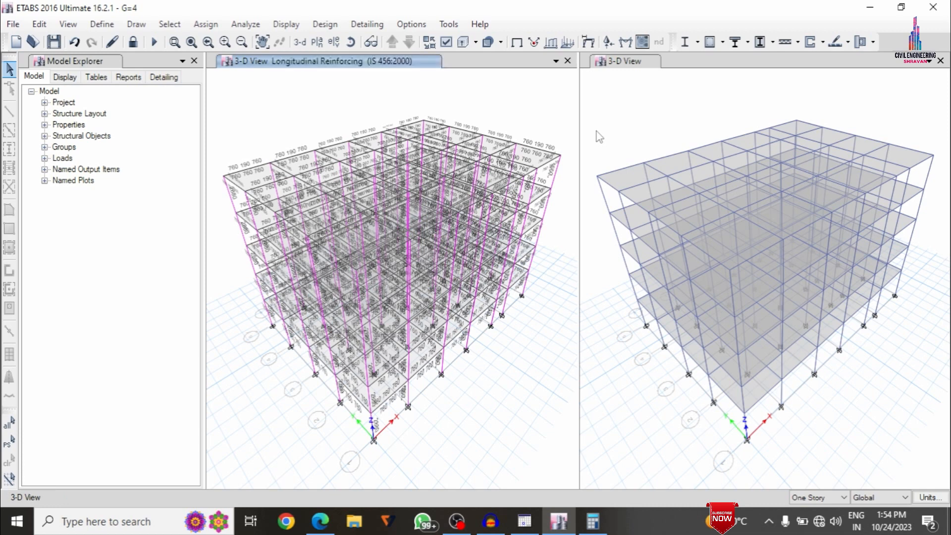
# Display the Rebar Percentage output of the concrete frame design and examine the values on the beams and columns
pyautogui.click(334, 29)
pyautogui.moveTo(363, 63)
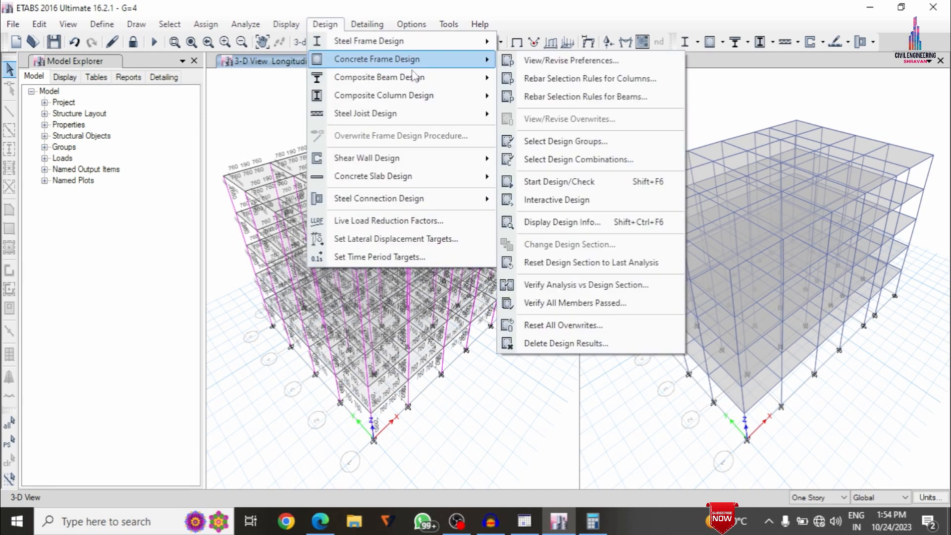
pyautogui.click(581, 222)
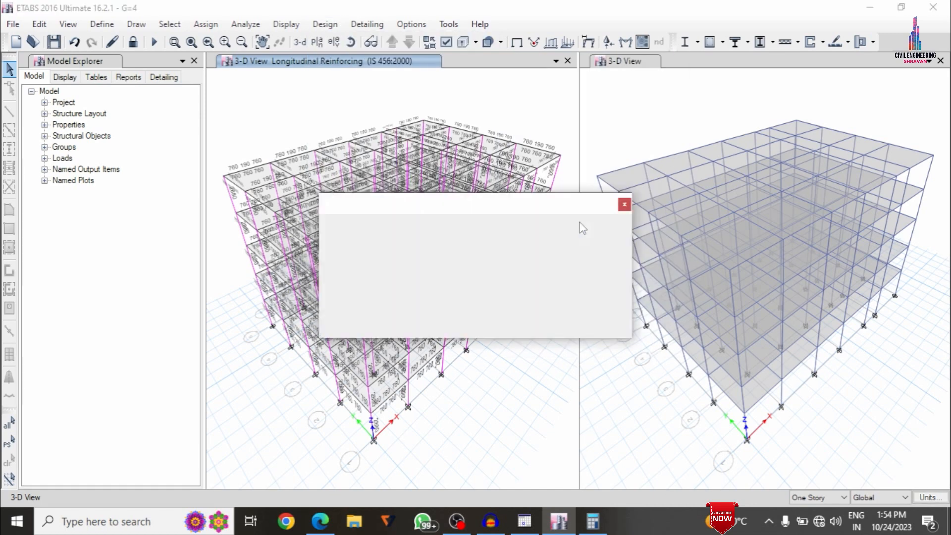
pyautogui.click(523, 251)
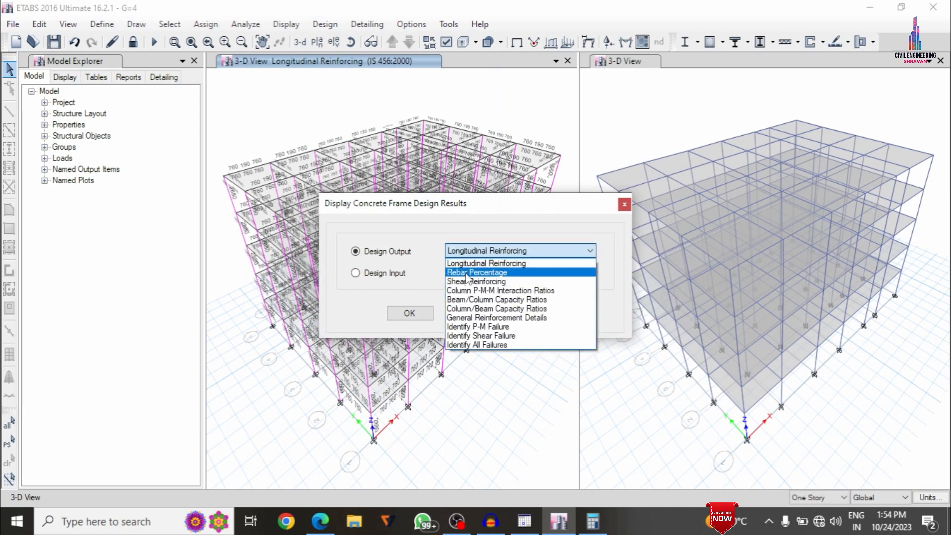
pyautogui.click(466, 273)
pyautogui.click(563, 317)
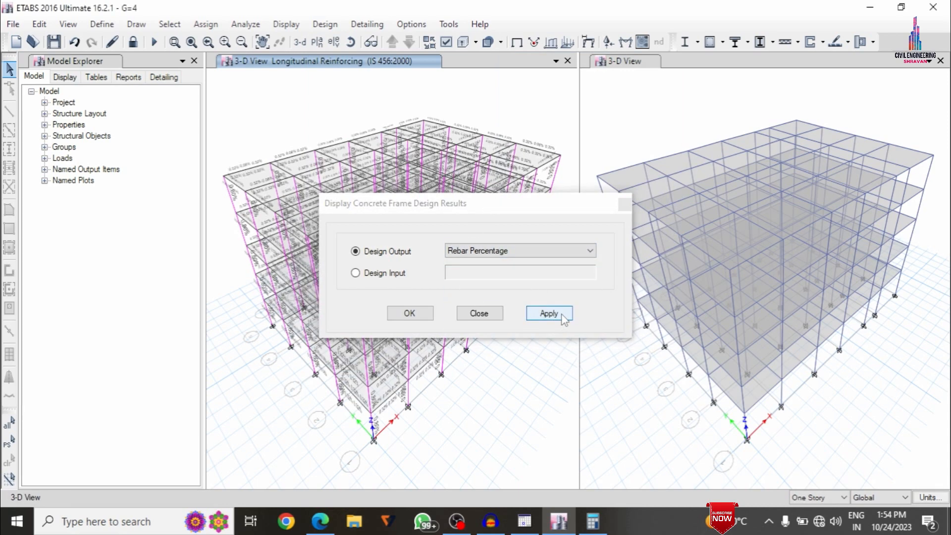
pyautogui.click(427, 312)
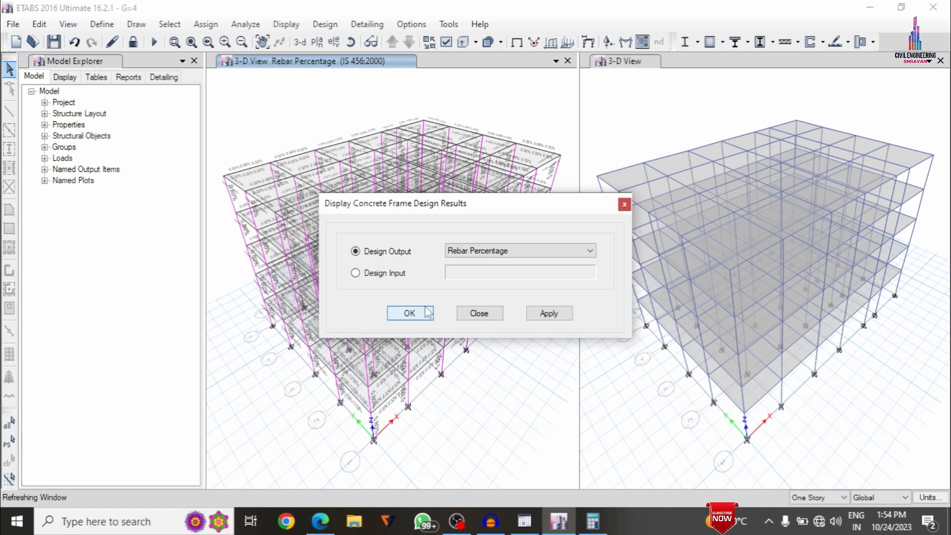
pyautogui.scroll(5, 563, 149)
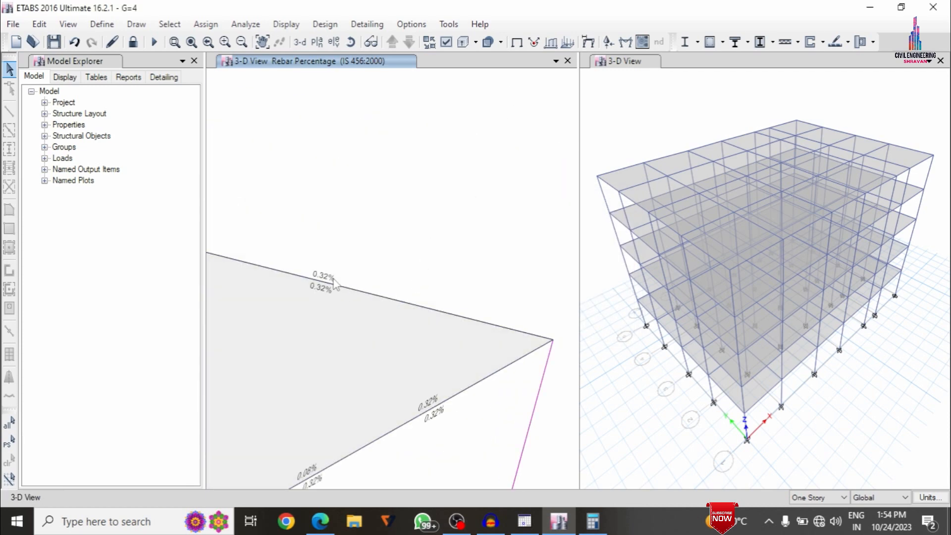
pyautogui.scroll(-5, 429, 170)
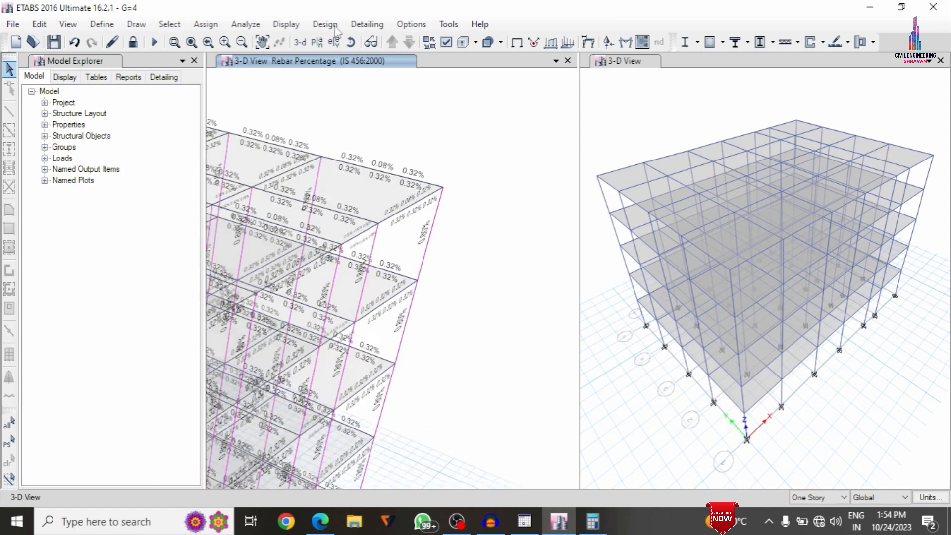
# Select all stories from Story5 to Base for slab design and run the concrete slab design
pyautogui.click(325, 24)
pyautogui.moveTo(382, 185)
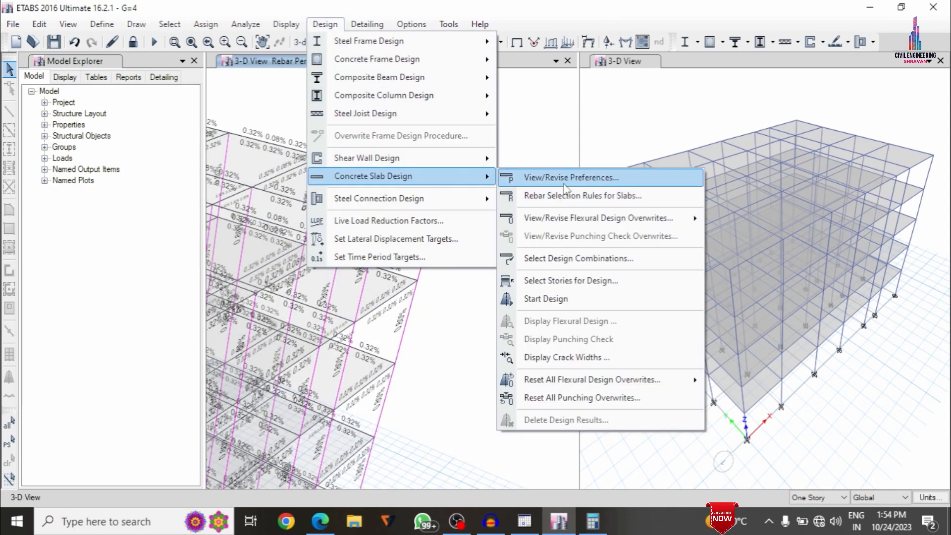
pyautogui.click(569, 280)
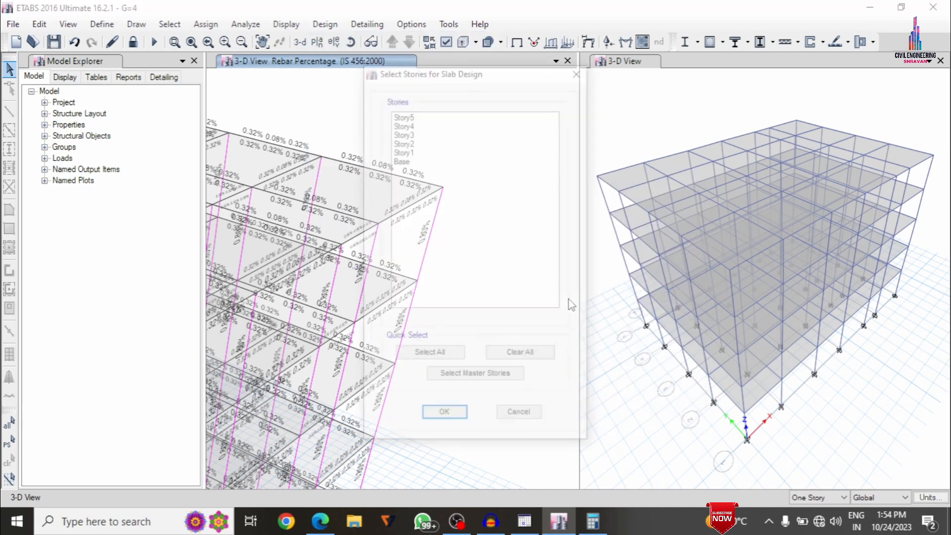
pyautogui.moveTo(431, 118); pyautogui.dragTo(430, 162)
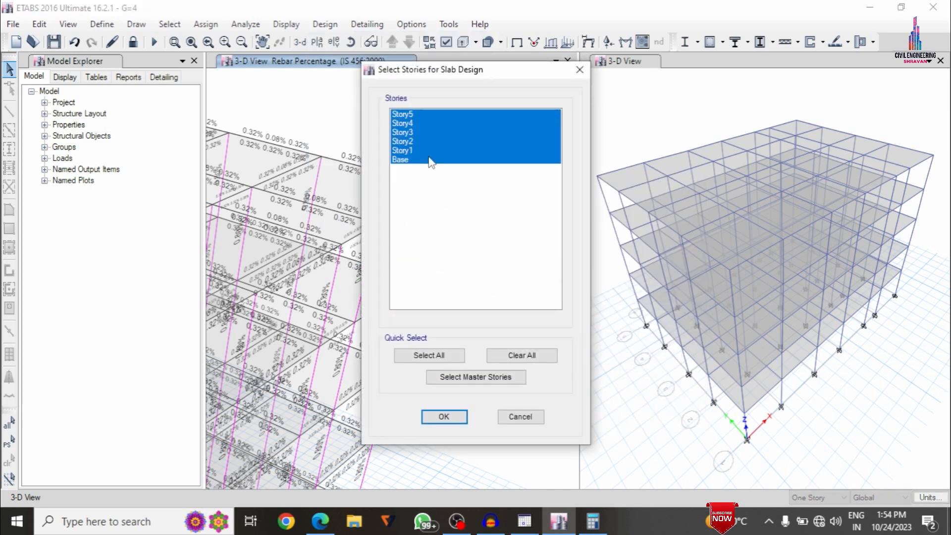
pyautogui.click(439, 418)
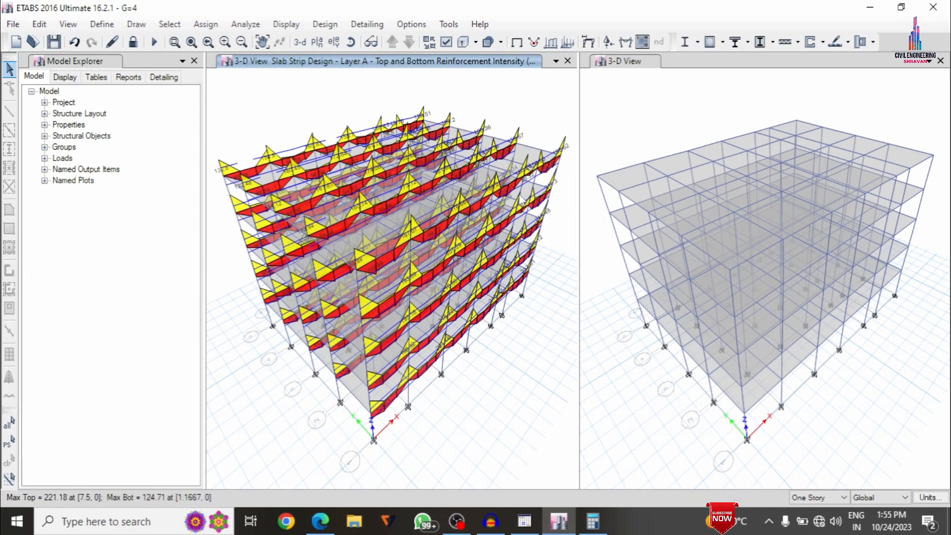
# Open the concrete detailing preferences for slabs and accept the visibility settings for slab sections and framing plans
pyautogui.click(376, 25)
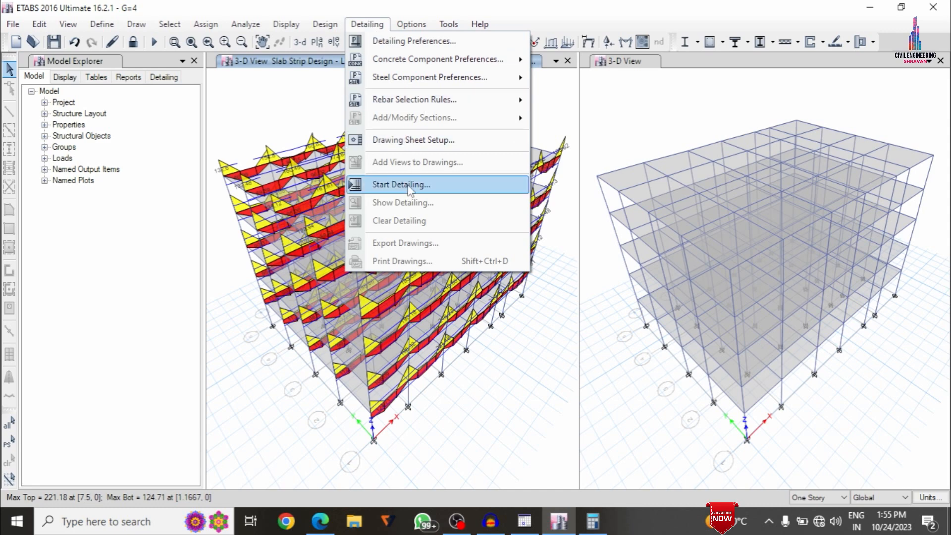
pyautogui.click(442, 63)
pyautogui.click(376, 25)
pyautogui.moveTo(400, 63)
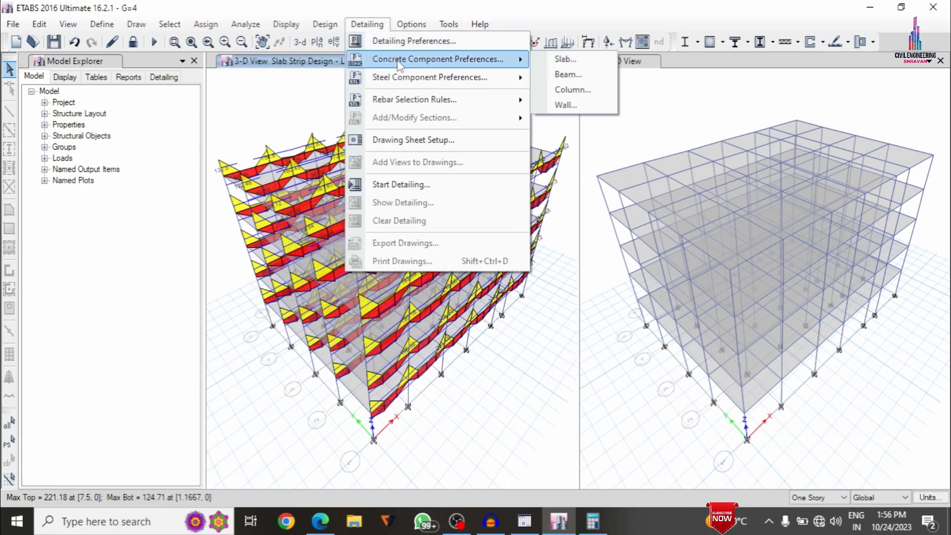
pyautogui.click(551, 59)
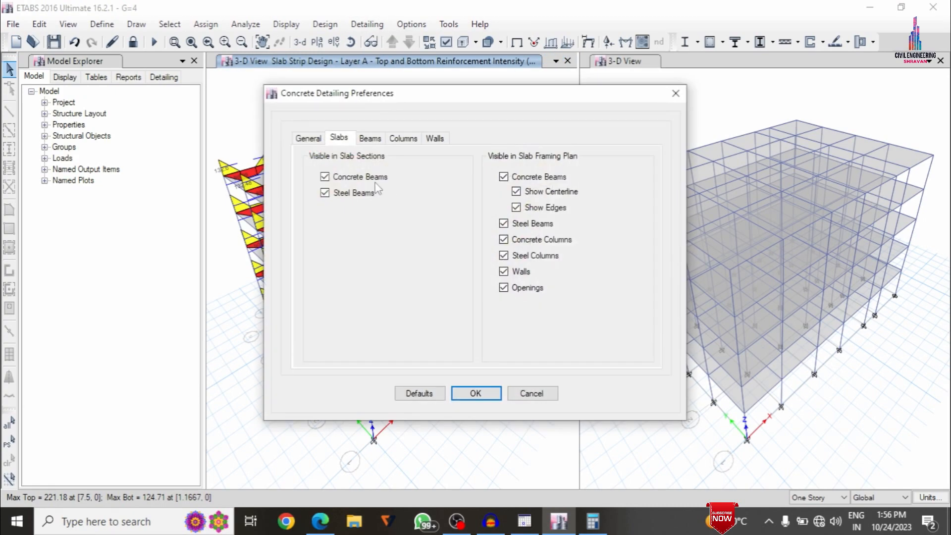
pyautogui.click(476, 391)
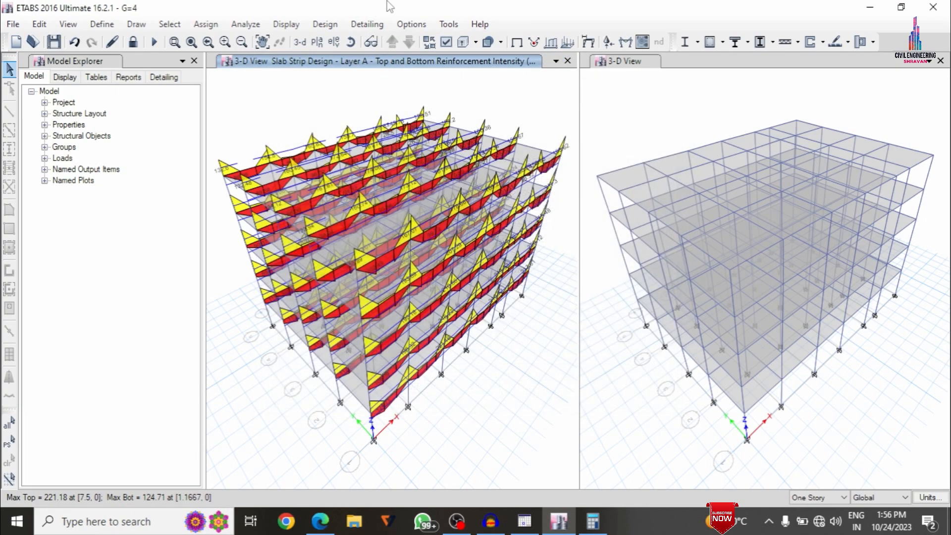
# Look over the concrete detailing preferences for beams and slabs and close them without saving
pyautogui.click(366, 24)
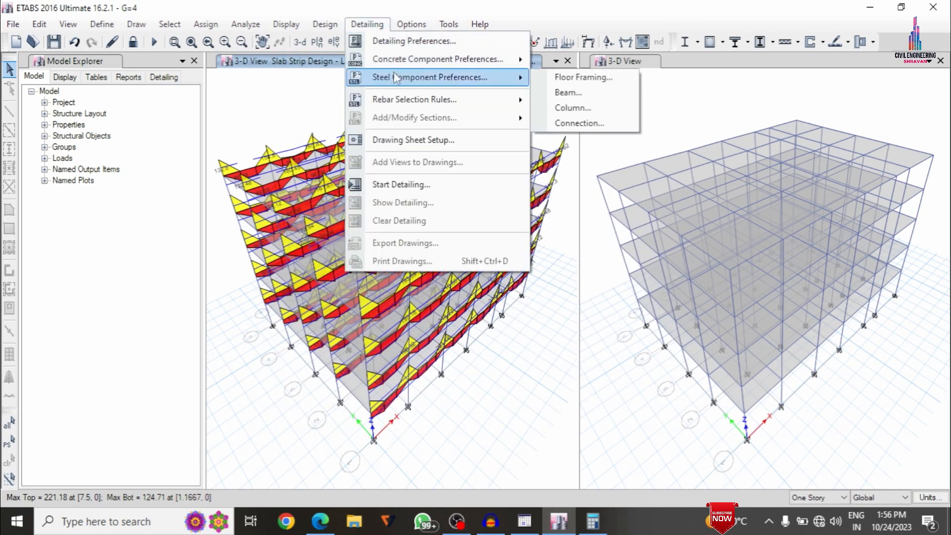
pyautogui.moveTo(421, 59)
pyautogui.click(572, 77)
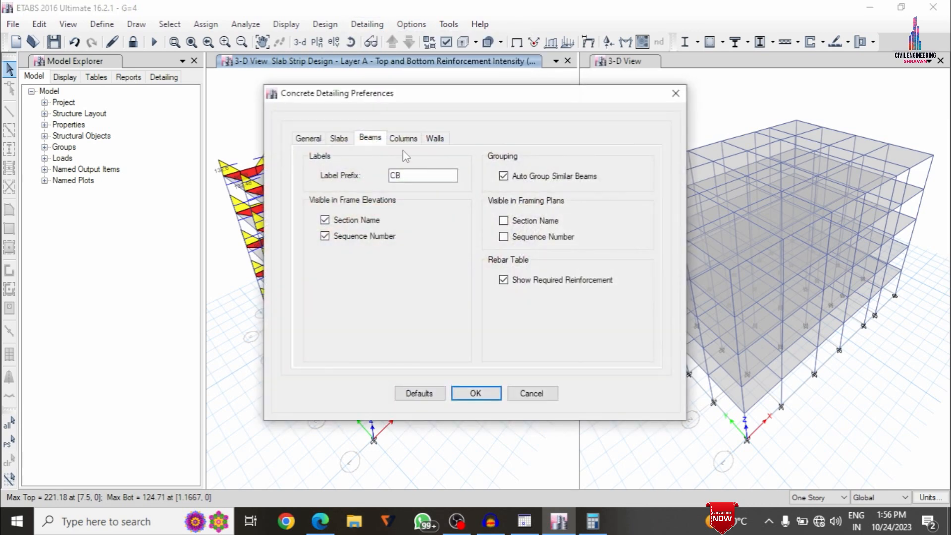
pyautogui.click(339, 138)
pyautogui.click(675, 94)
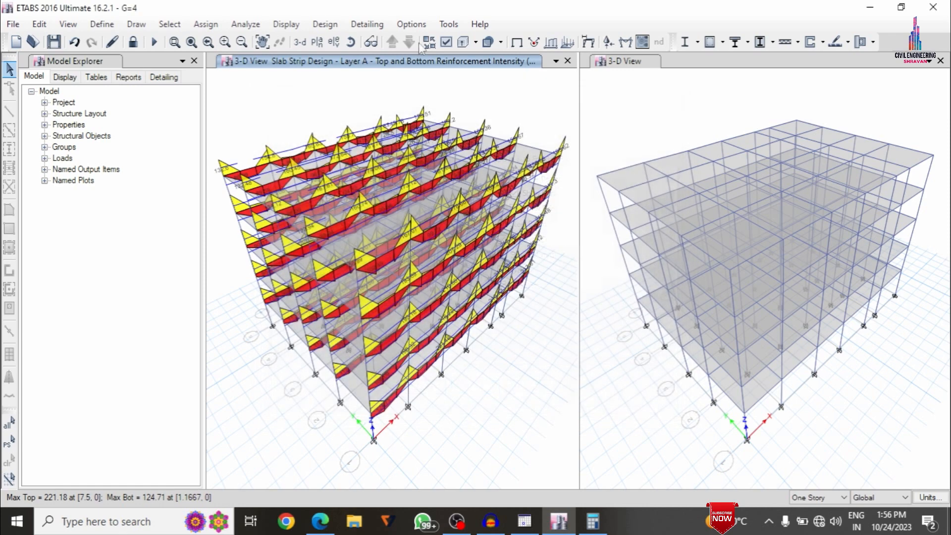
# Set the maximum stirrup spacing for non-seismic beams to 350 mm in Zones A, B and C of the rebar selection rules
pyautogui.click(367, 24)
pyautogui.moveTo(393, 106)
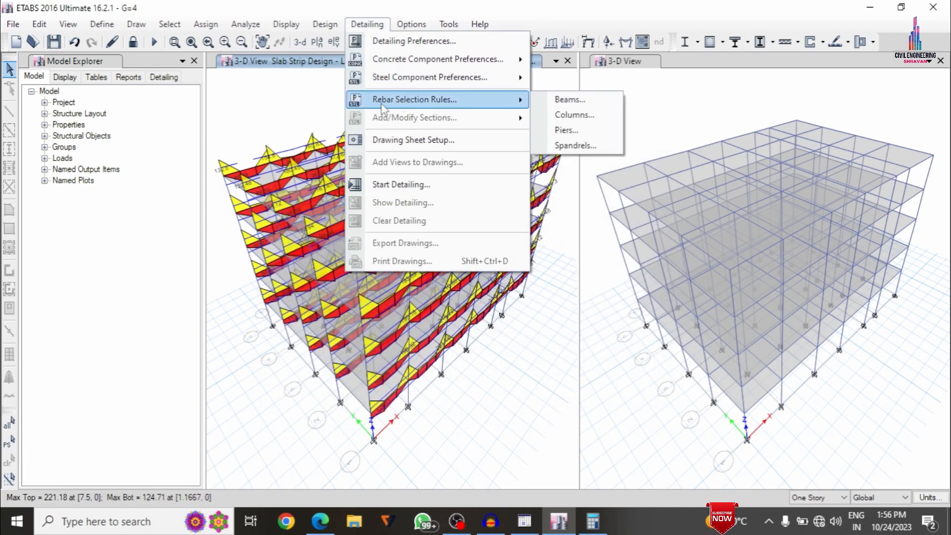
pyautogui.click(560, 99)
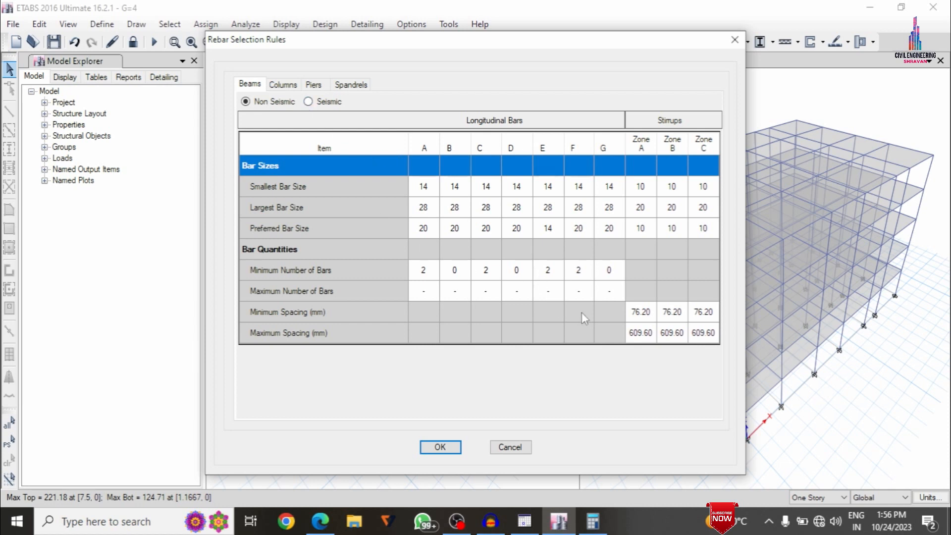
pyautogui.click(643, 314)
pyautogui.click(644, 334)
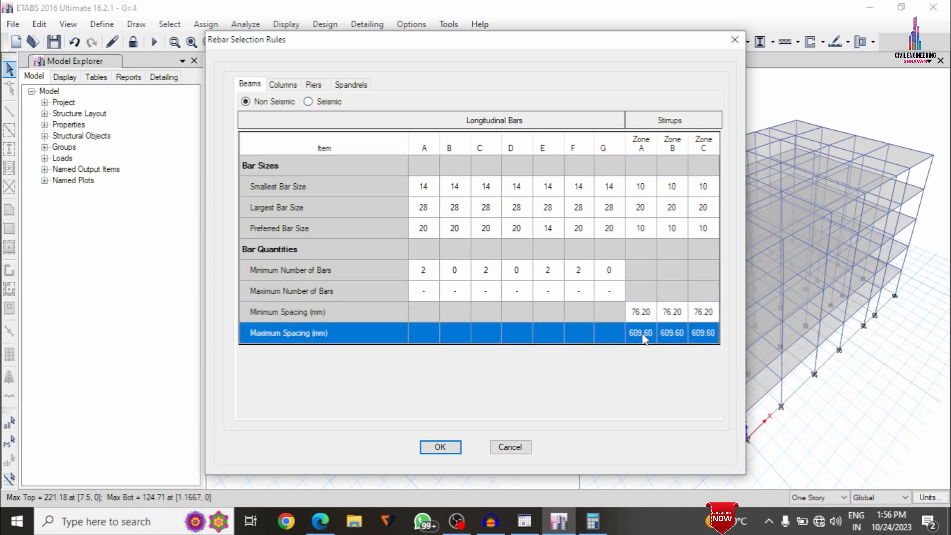
pyautogui.write('350')
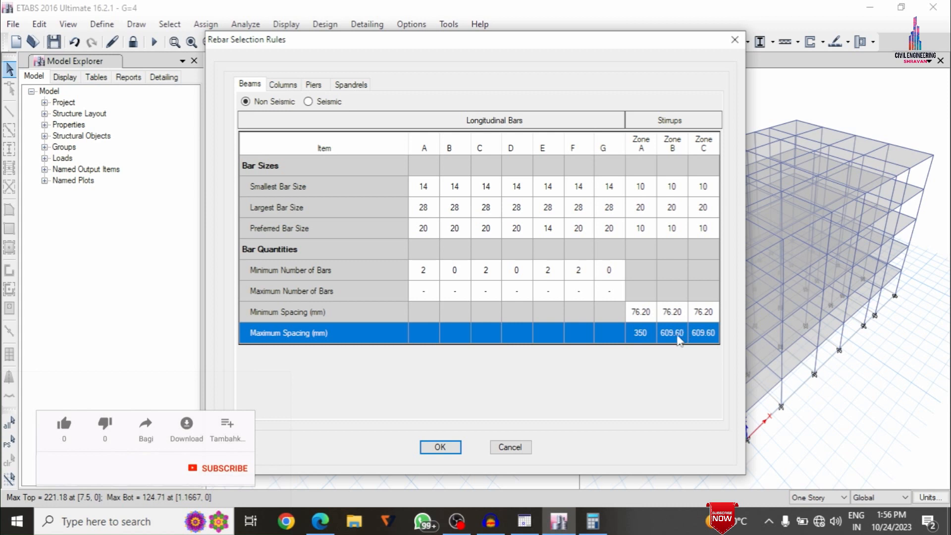
pyautogui.click(682, 332)
pyautogui.write('350')
pyautogui.click(712, 342)
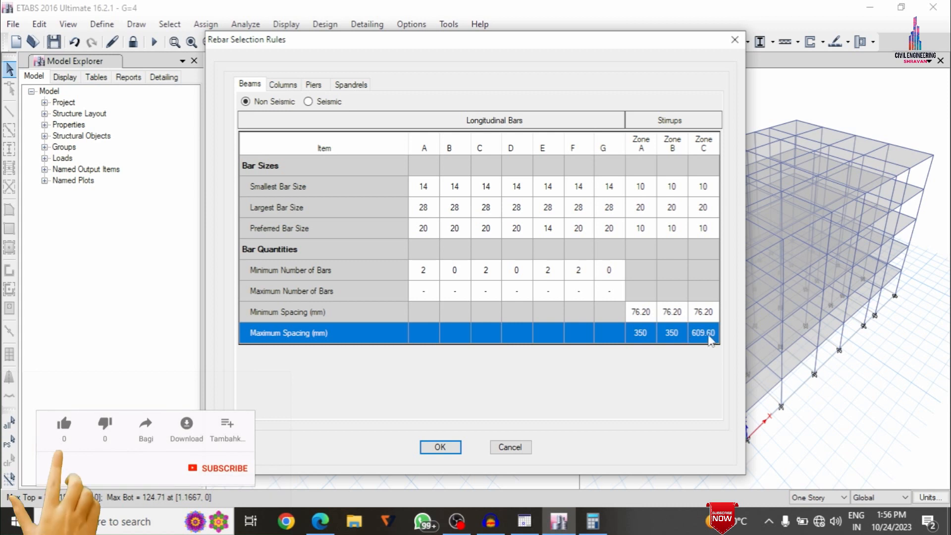
pyautogui.write('350')
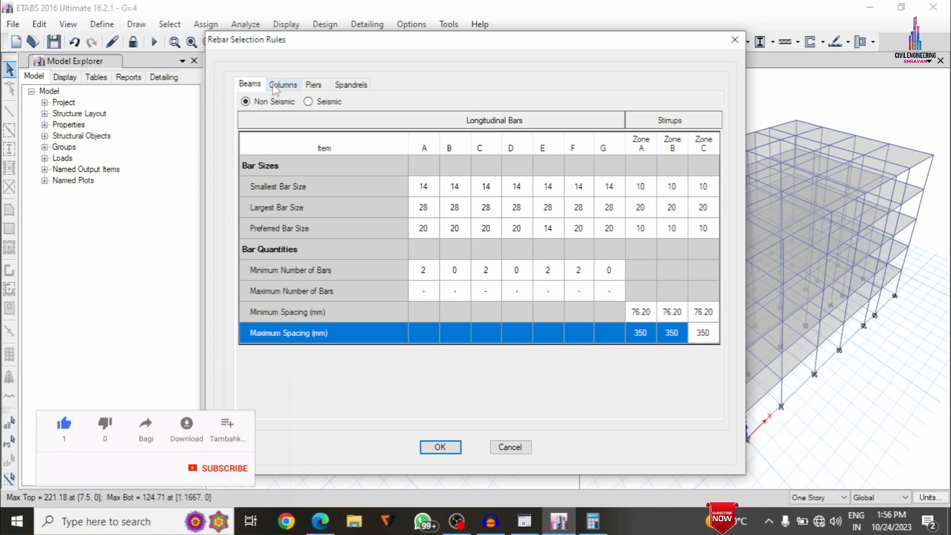
# Change the maximum tie spacing for non-seismic columns, check the pier rules and accept the rebar selection rules
pyautogui.click(281, 85)
pyautogui.click(634, 346)
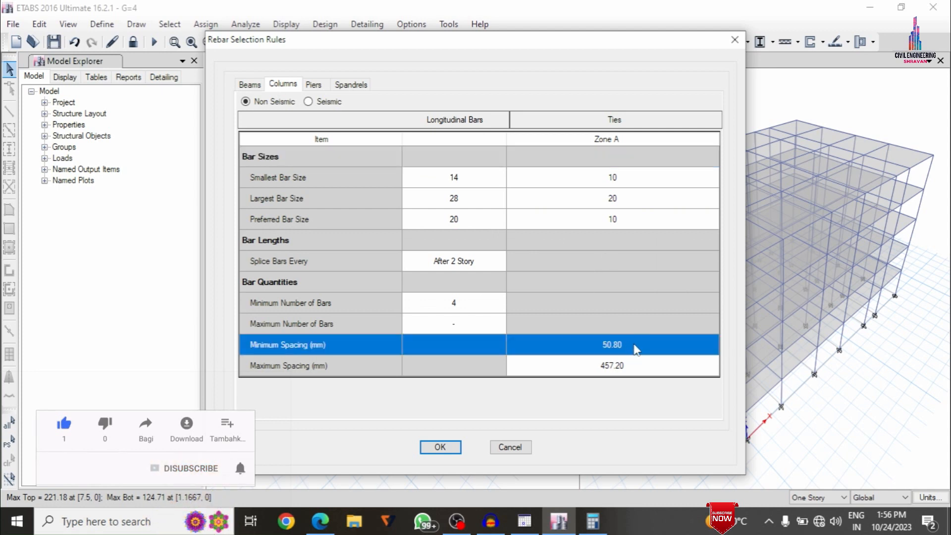
pyautogui.click(628, 345)
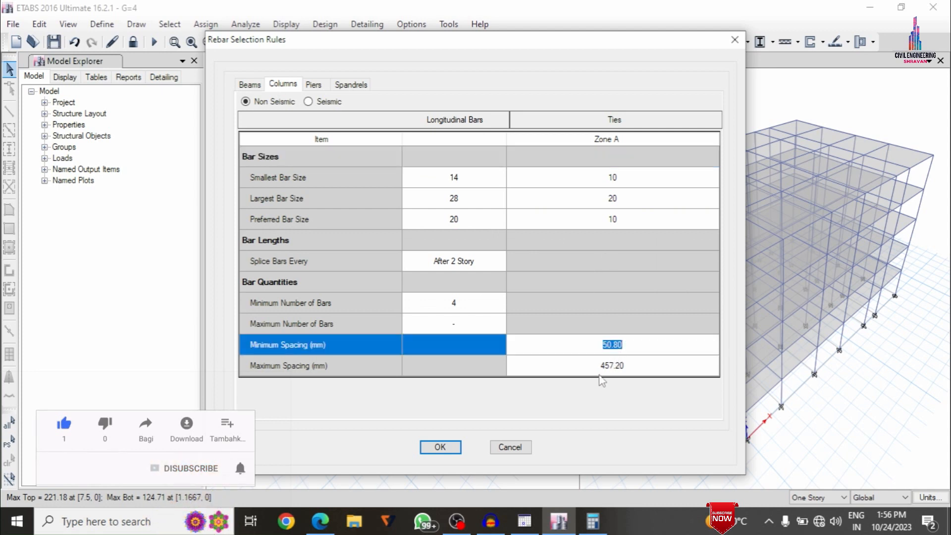
pyautogui.click(628, 365)
pyautogui.click(616, 365)
pyautogui.write('45')
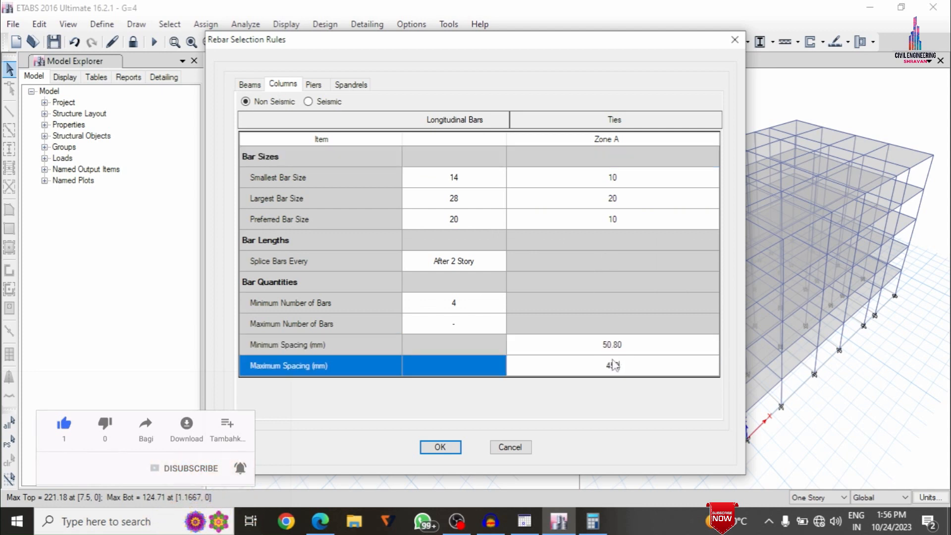
pyautogui.click(314, 84)
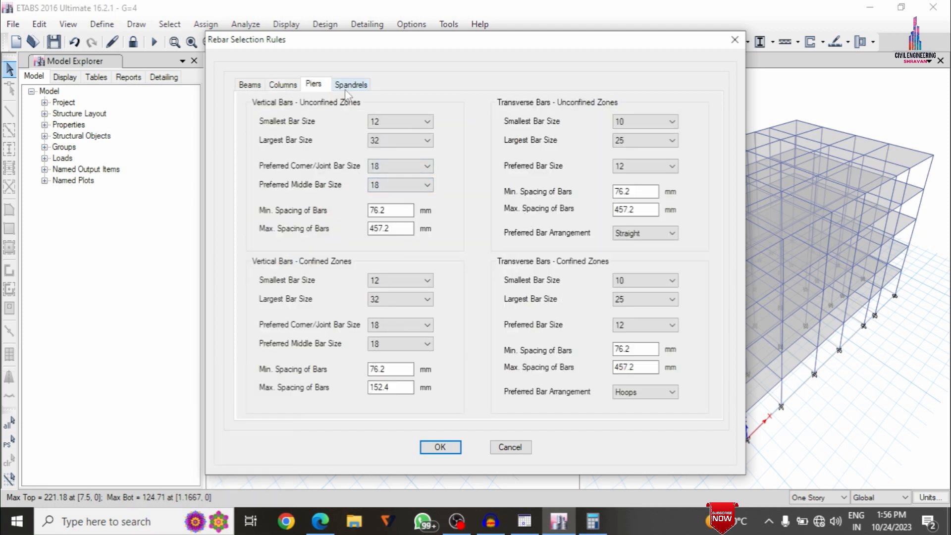
pyautogui.click(440, 448)
# Run the detailing for the designed building
pyautogui.click(367, 23)
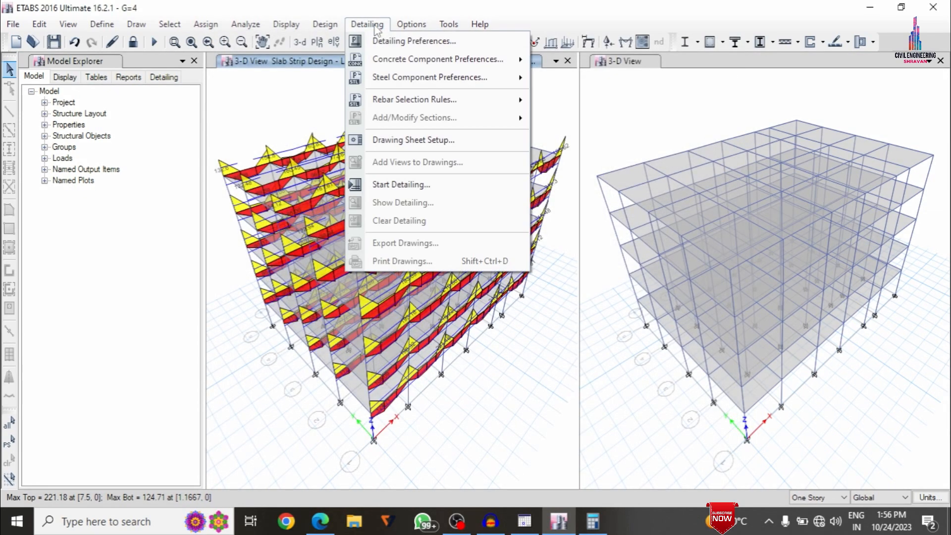
pyautogui.moveTo(405, 102)
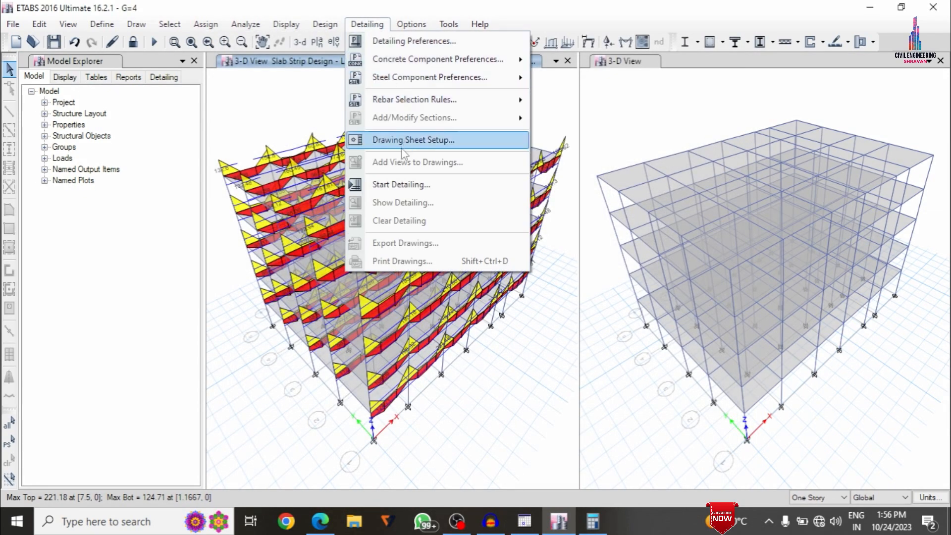
pyautogui.click(414, 191)
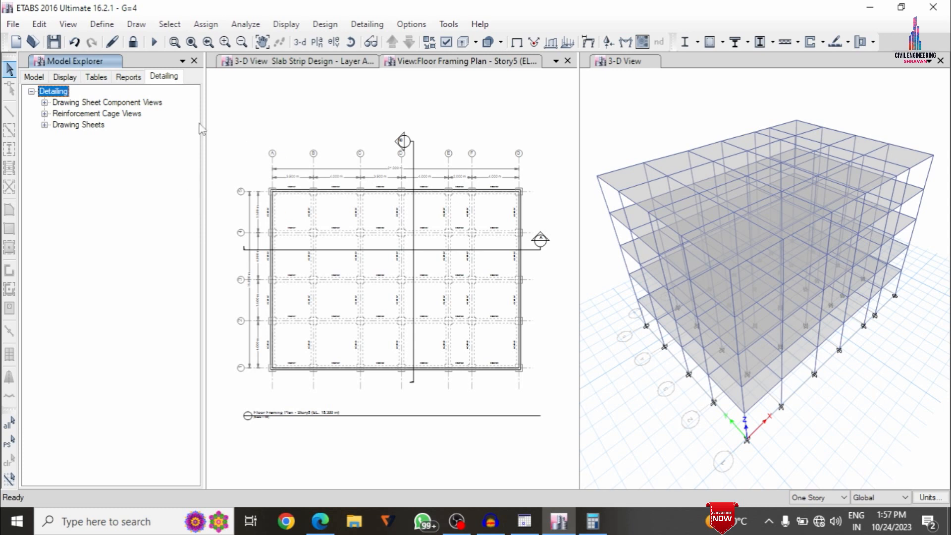
# Examine the standard details: the list of drawings, typical concrete beam elevation, Beam Sections A to C and Column Section-A
pyautogui.click(44, 103)
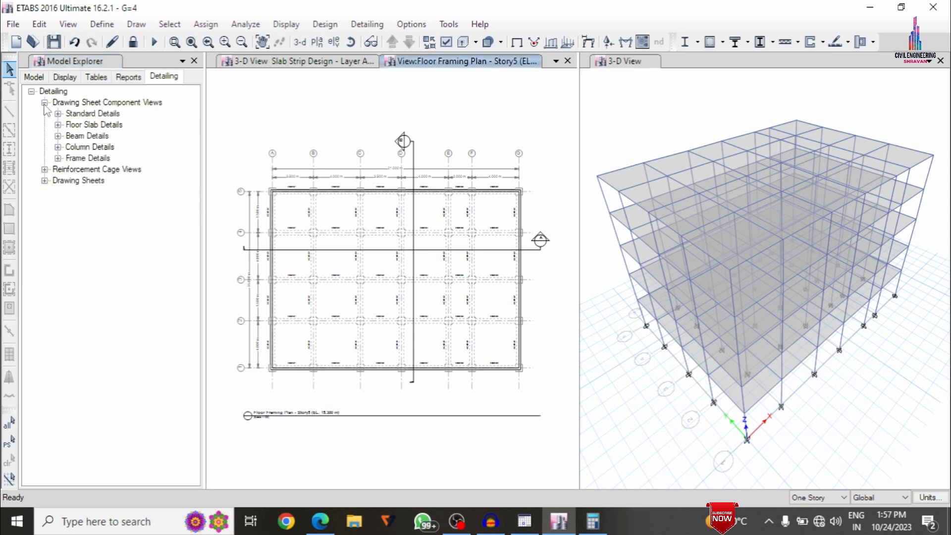
pyautogui.click(57, 114)
pyautogui.doubleClick(96, 125)
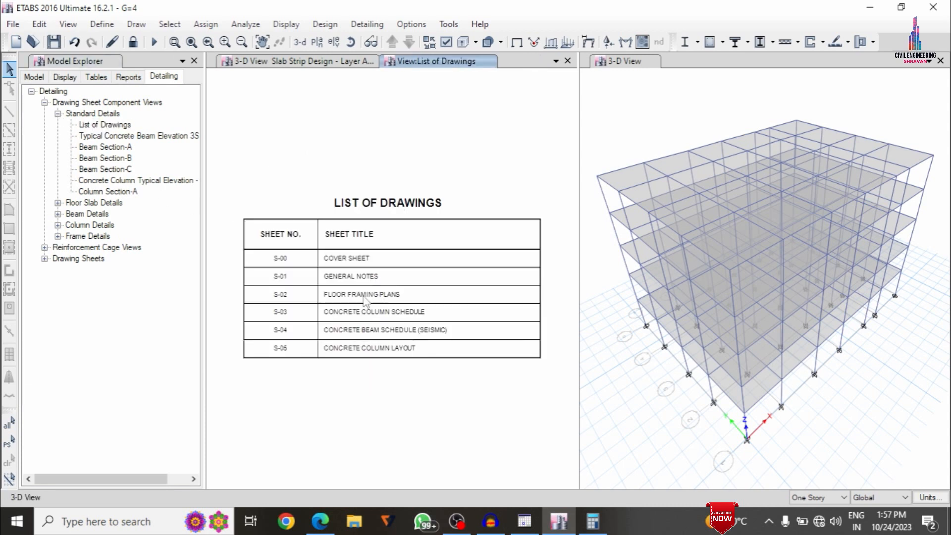
pyautogui.doubleClick(132, 140)
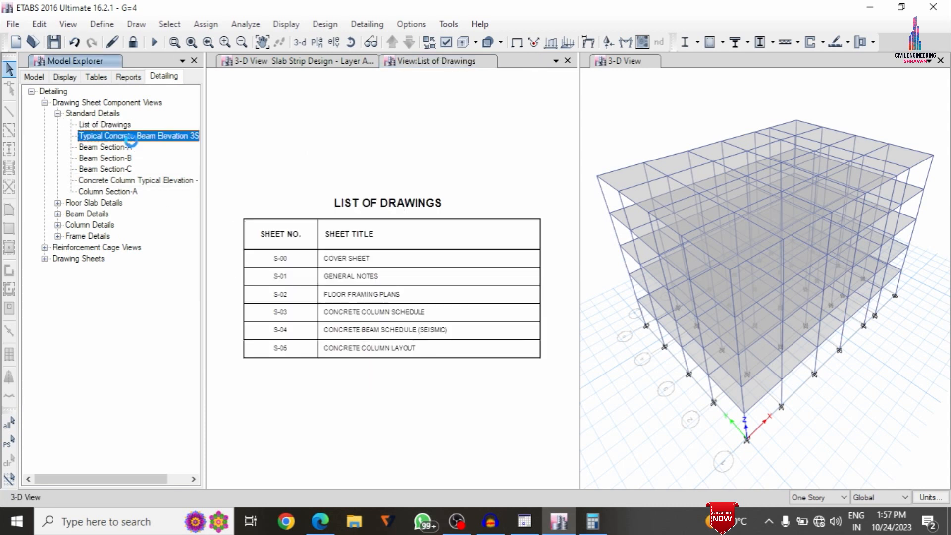
pyautogui.scroll(1, 254, 237)
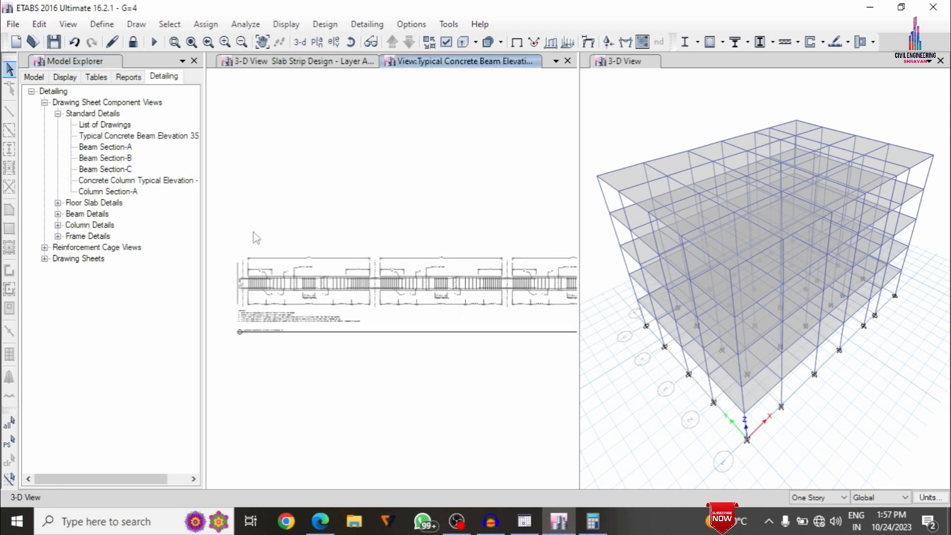
pyautogui.doubleClick(108, 147)
pyautogui.doubleClick(108, 158)
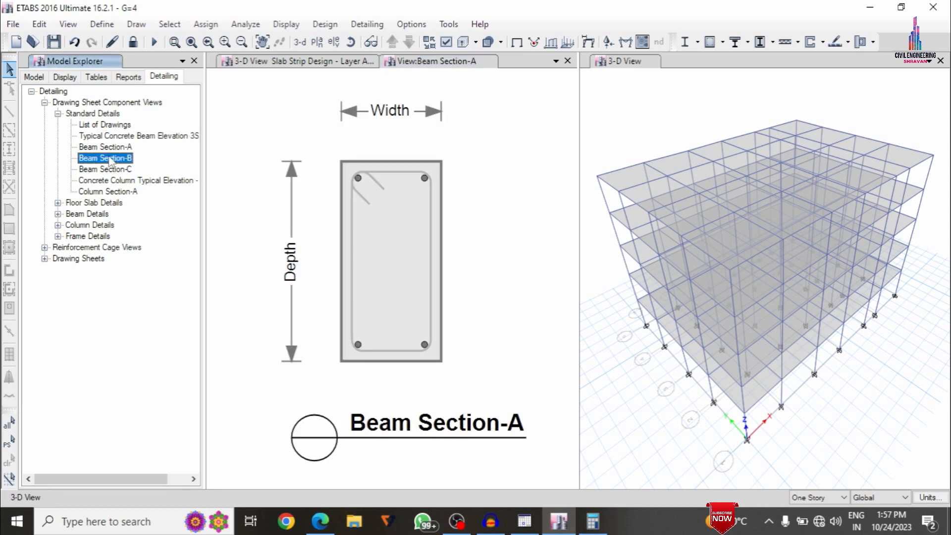
pyautogui.doubleClick(108, 170)
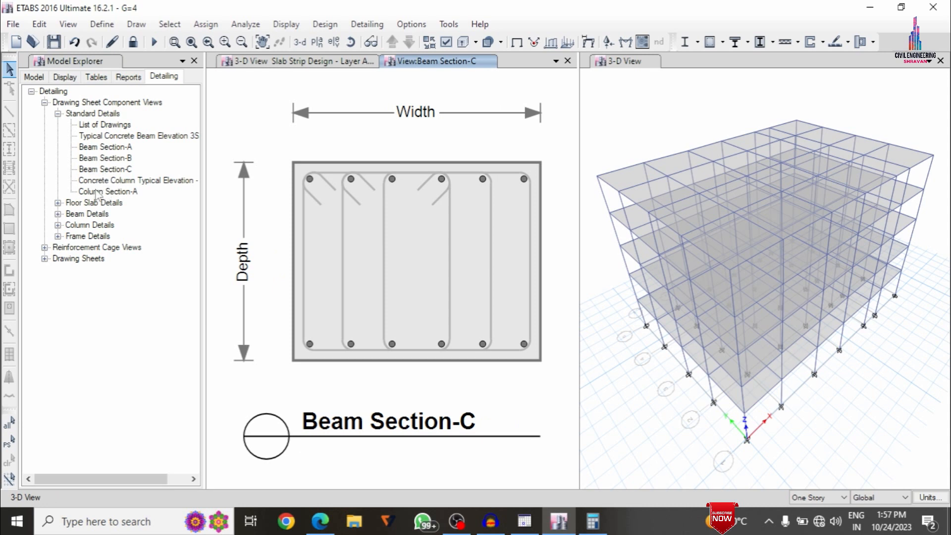
pyautogui.doubleClick(91, 192)
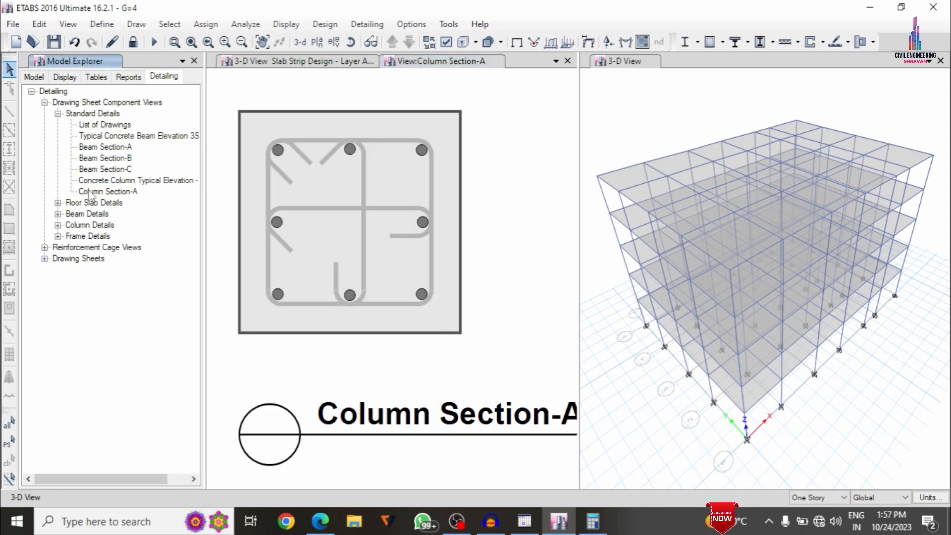
# Examine the floor slab details: the Story5 framing plan with Sections A and B, and the Story4 framing plan
pyautogui.click(58, 203)
pyautogui.click(71, 213)
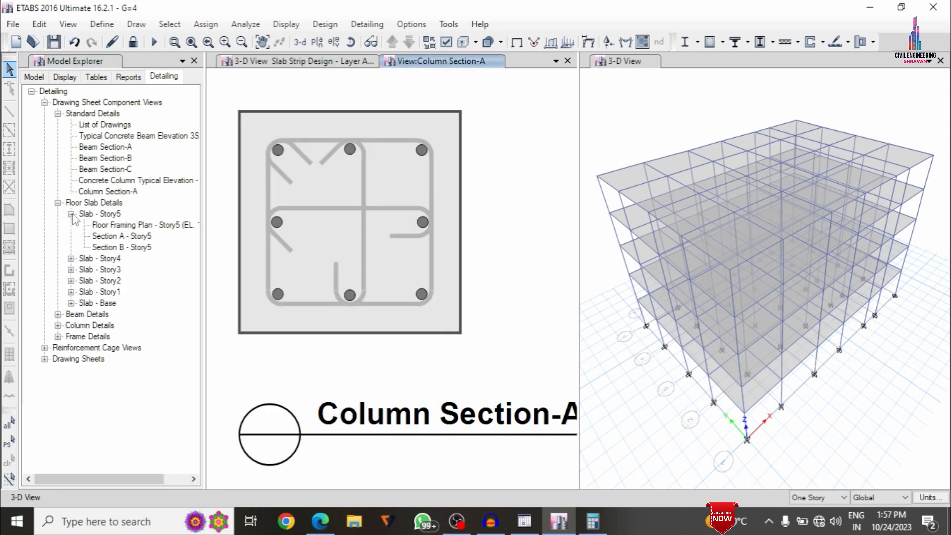
pyautogui.doubleClick(127, 225)
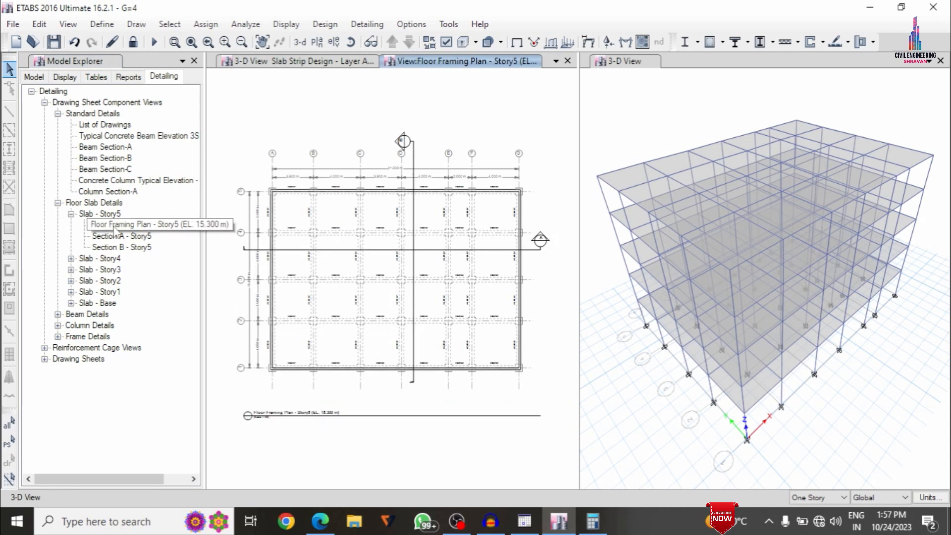
pyautogui.doubleClick(115, 237)
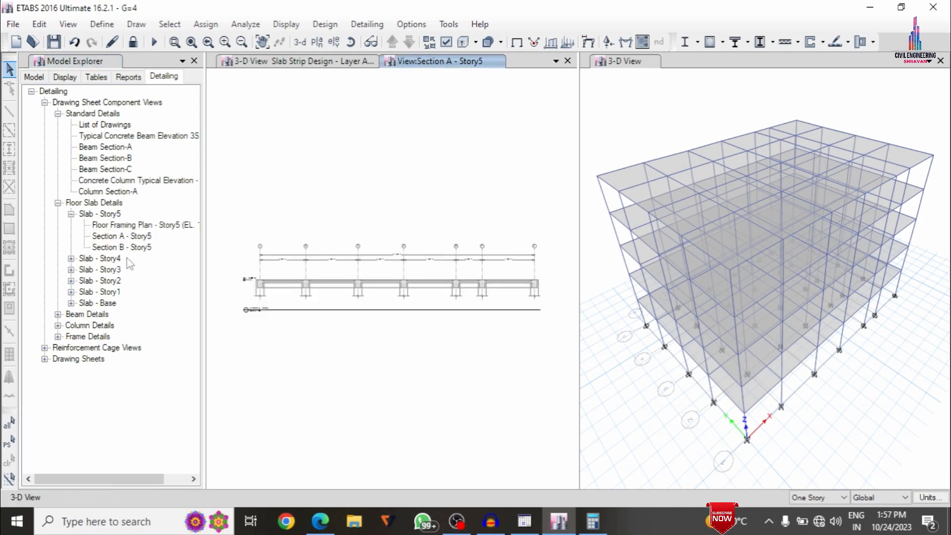
pyautogui.doubleClick(121, 247)
pyautogui.click(71, 258)
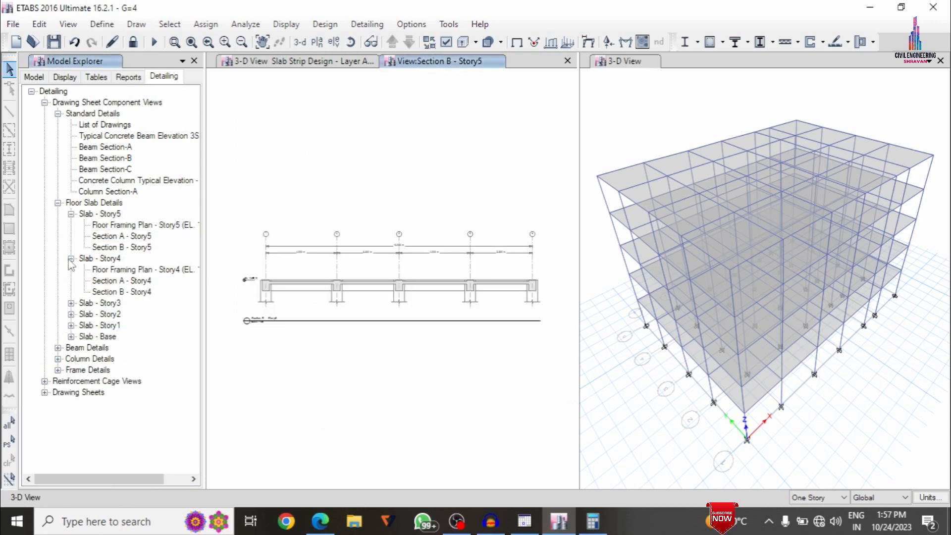
pyautogui.doubleClick(107, 270)
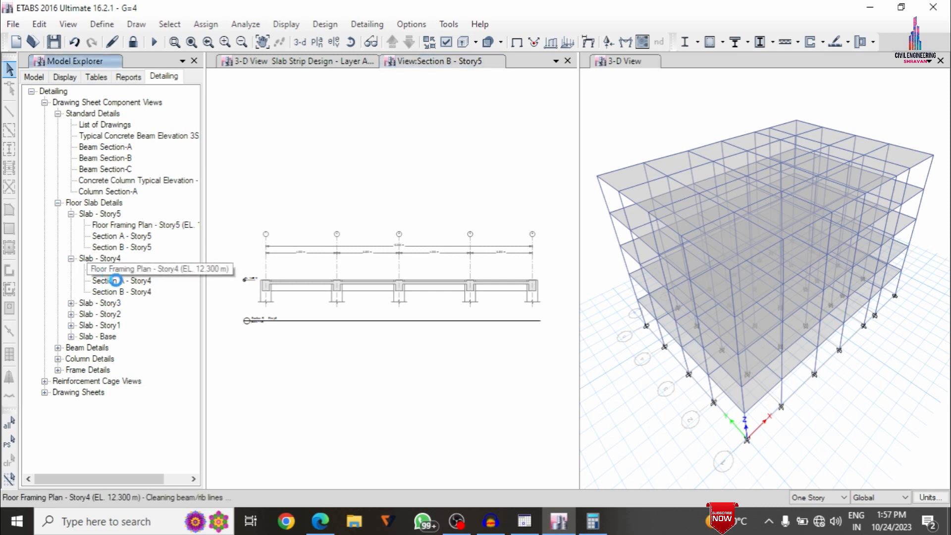
pyautogui.click(114, 280)
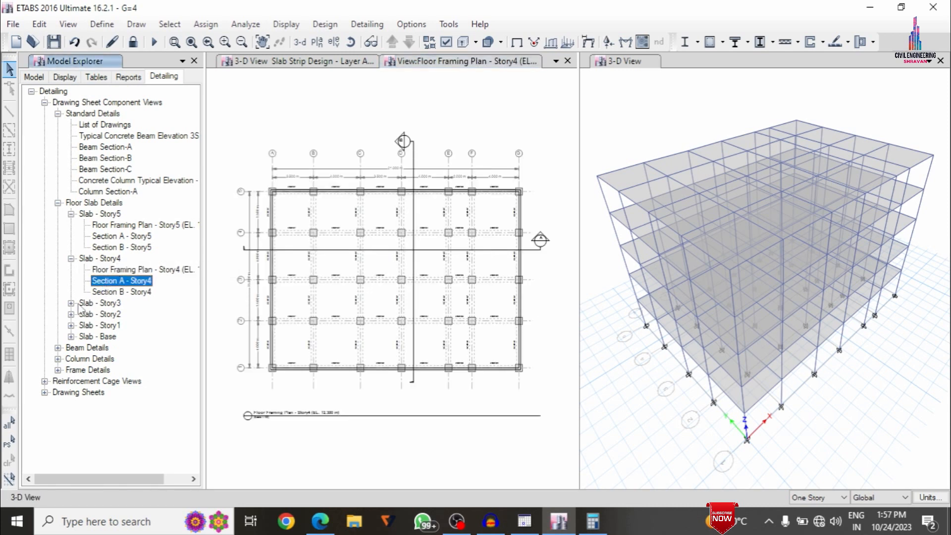
# Display the Concrete Beam Rebar Table from the beam details and examine its section sizes and longitudinal bars
pyautogui.click(58, 347)
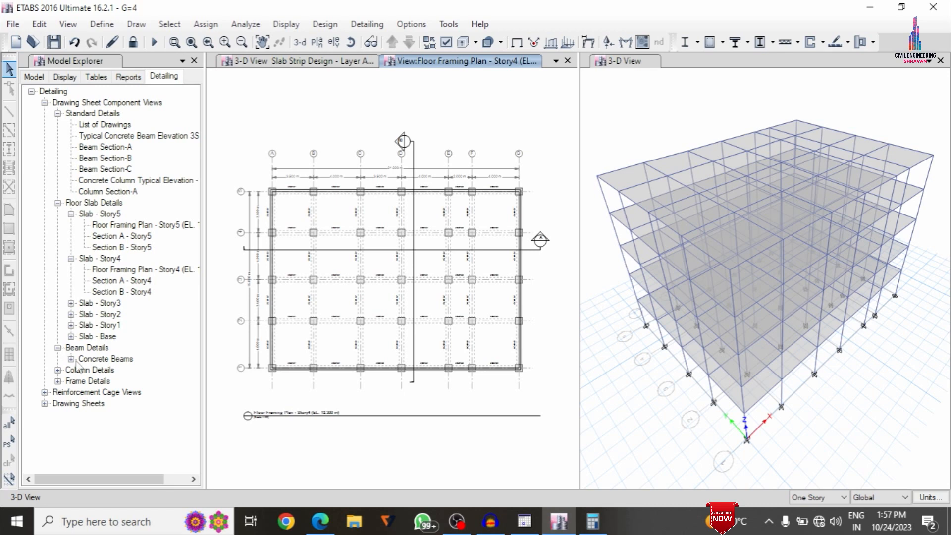
pyautogui.click(71, 359)
pyautogui.click(87, 364)
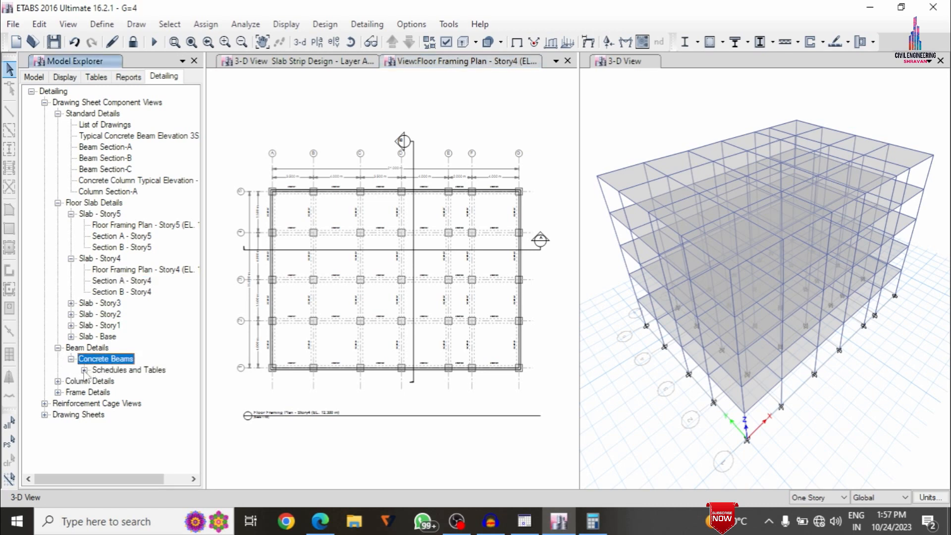
pyautogui.click(84, 370)
pyautogui.doubleClick(135, 380)
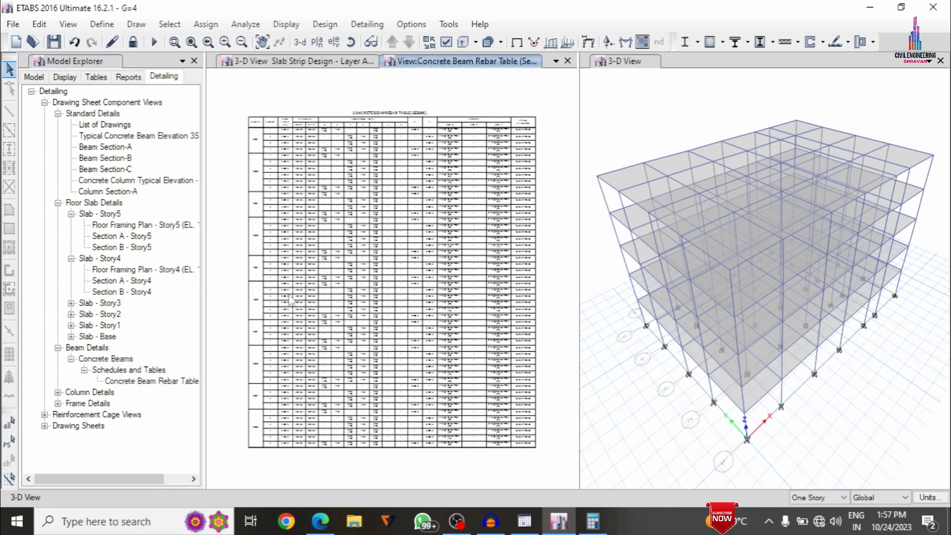
pyautogui.scroll(5, 310, 134)
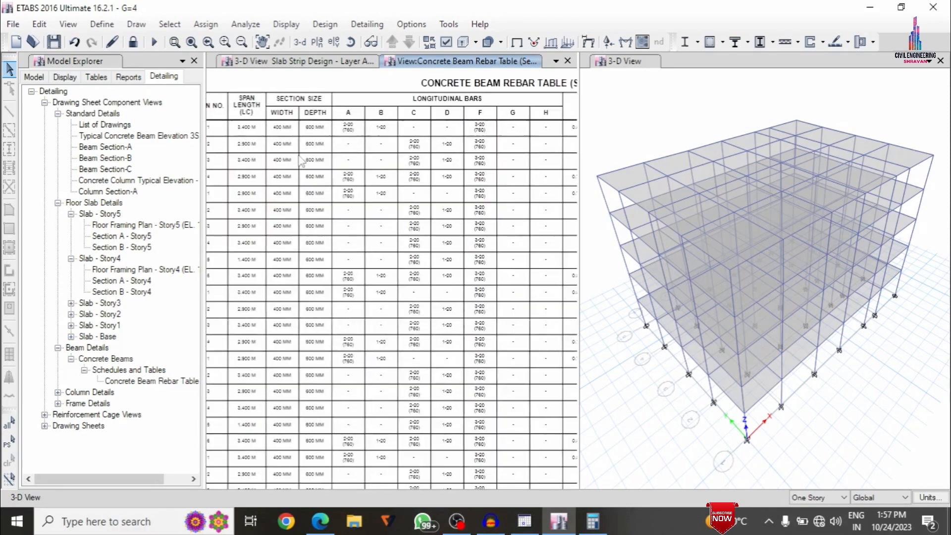
pyautogui.scroll(1, 299, 161)
pyautogui.scroll(-3, 303, 254)
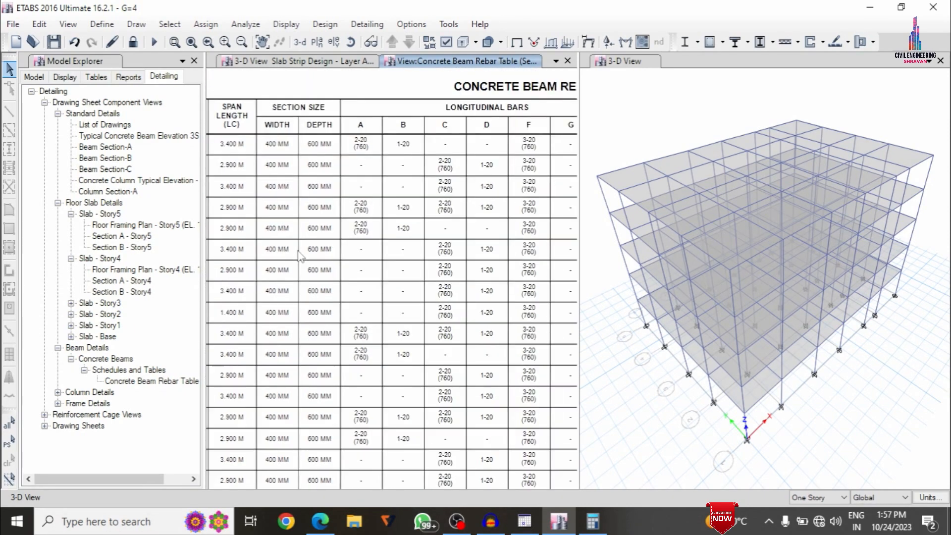
# Display the Concrete Column Layout for the Base and the Concrete Column Schedule from the column details
pyautogui.click(58, 392)
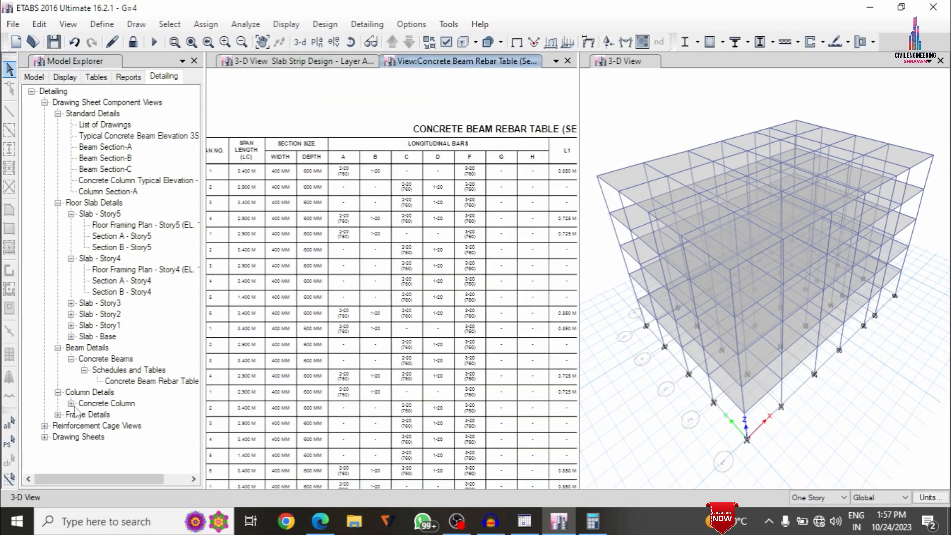
pyautogui.click(71, 403)
pyautogui.click(85, 415)
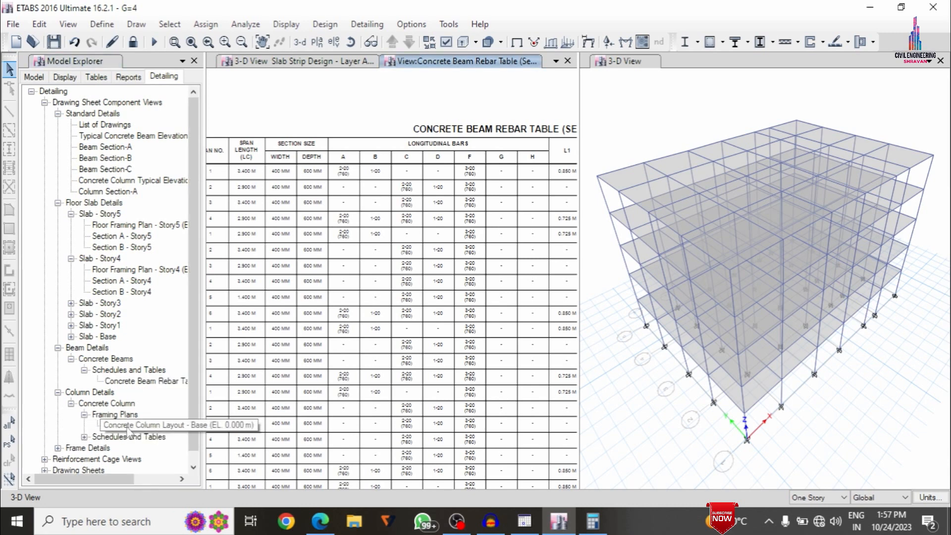
pyautogui.doubleClick(119, 426)
pyautogui.click(84, 437)
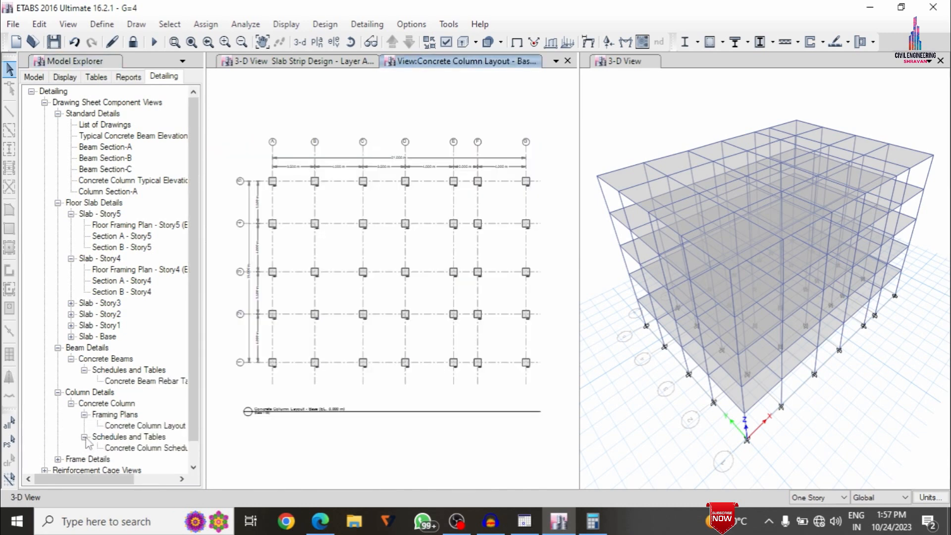
pyautogui.doubleClick(118, 448)
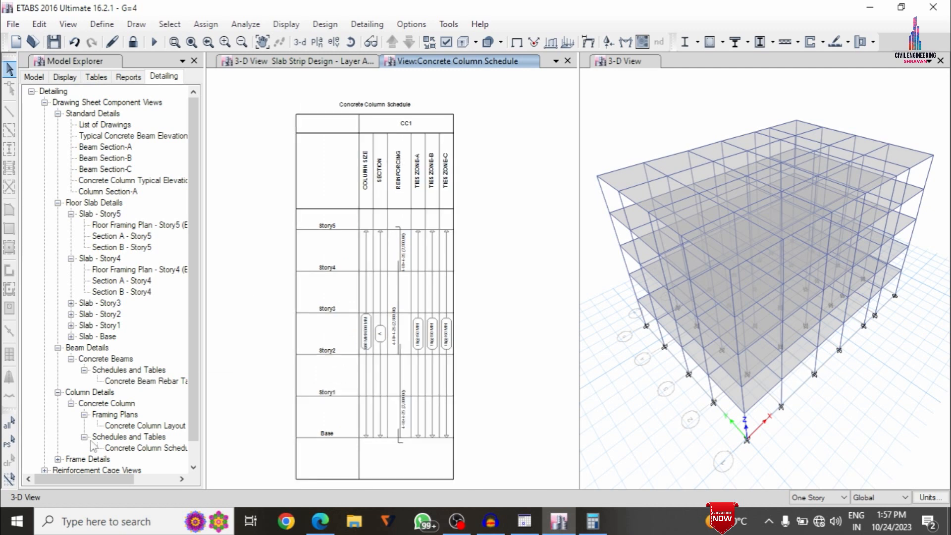
# Display the Base frame layout and the individual frame view of A:Elevation from the frame details
pyautogui.click(58, 458)
pyautogui.click(71, 459)
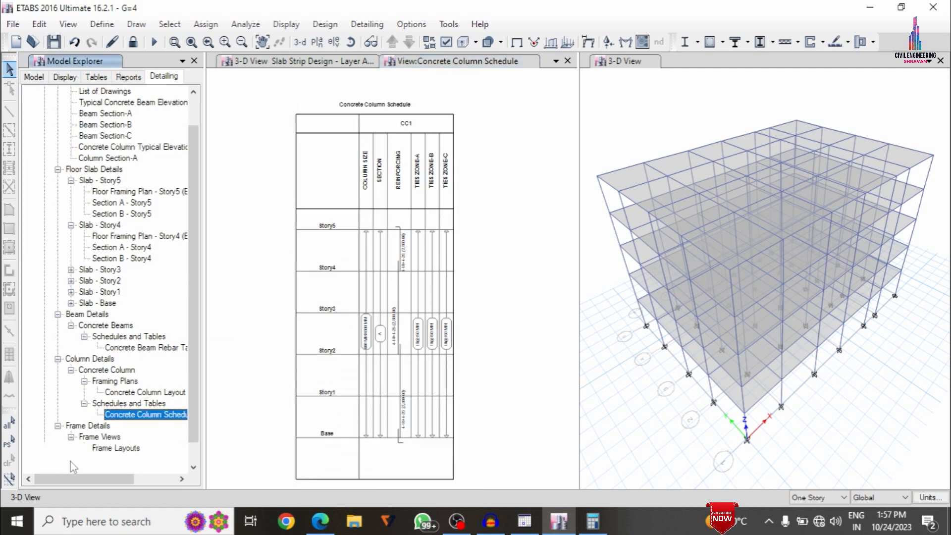
pyautogui.click(84, 448)
pyautogui.doubleClick(122, 459)
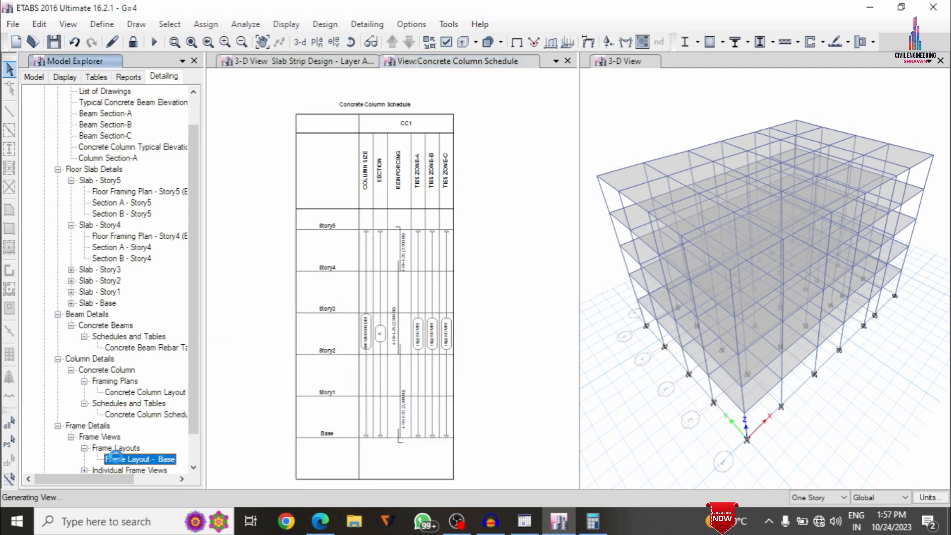
pyautogui.click(84, 470)
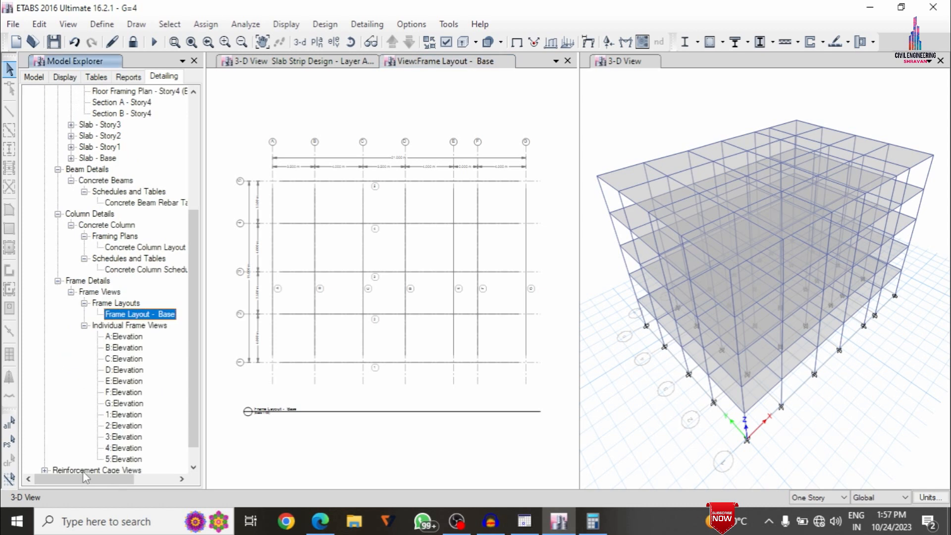
pyautogui.doubleClick(114, 335)
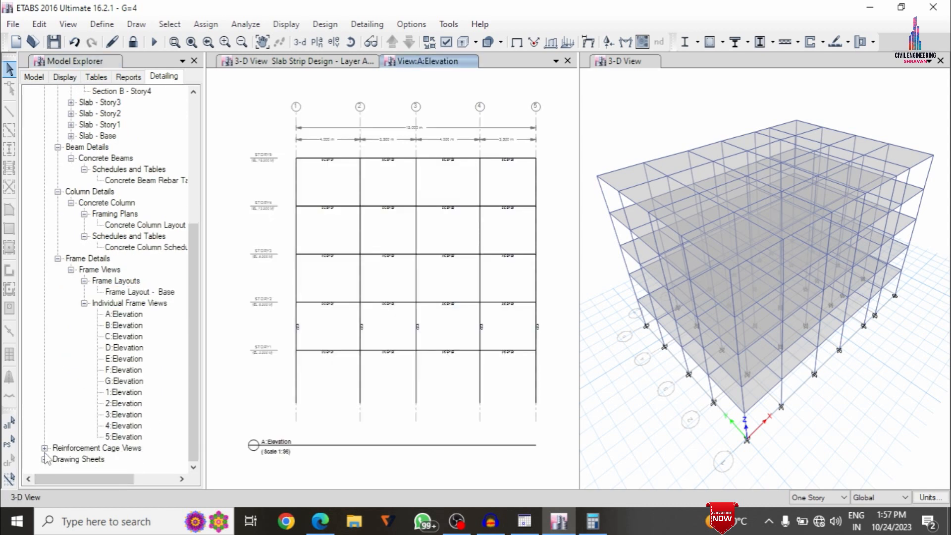
# Examine the 3D reinforcement cage of beam 4CB1 up close and from the side, and close its rendered view
pyautogui.click(44, 448)
pyautogui.click(58, 449)
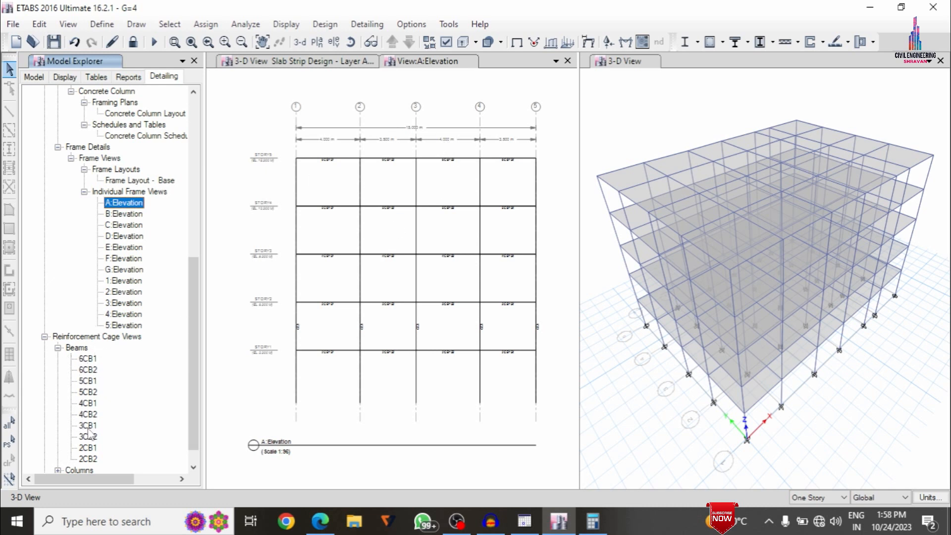
pyautogui.click(89, 404)
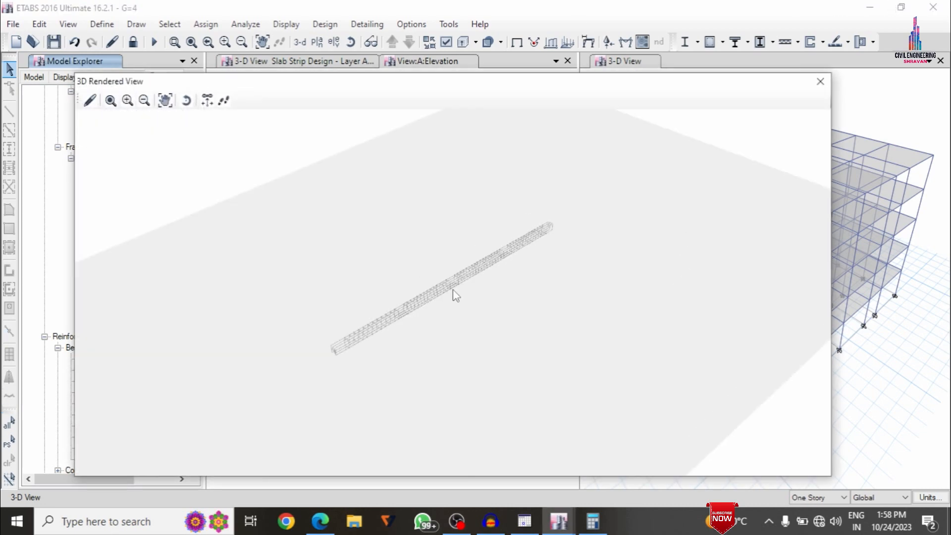
pyautogui.scroll(10, 452, 293)
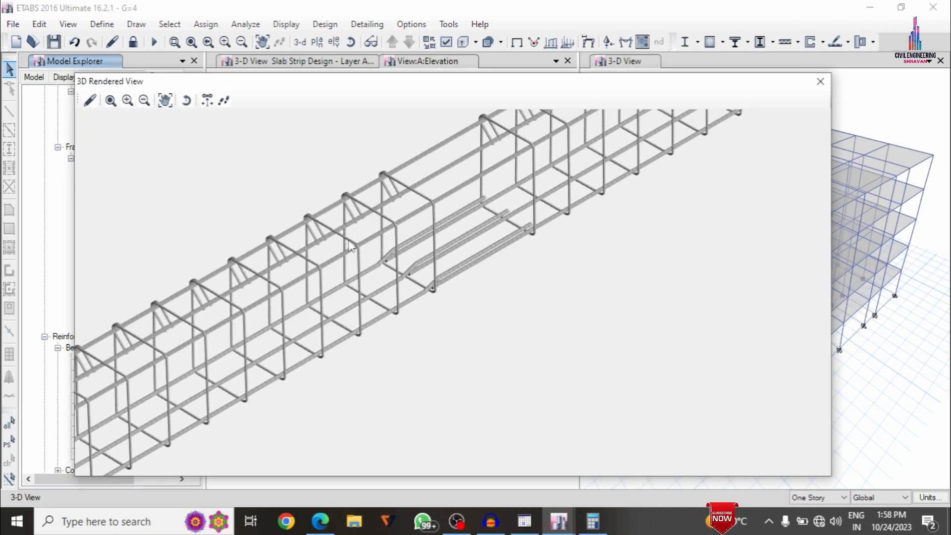
pyautogui.moveTo(349, 242); pyautogui.dragTo(630, 235)
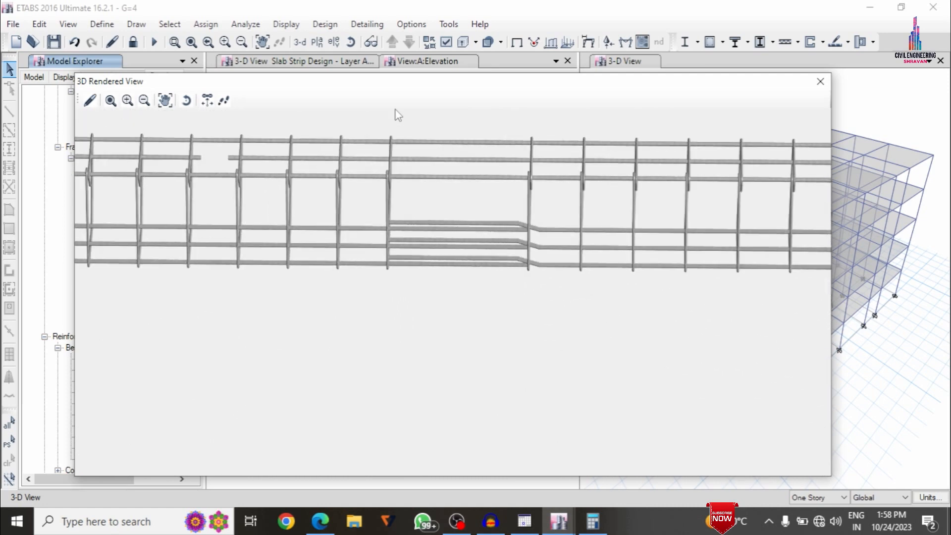
pyautogui.click(821, 82)
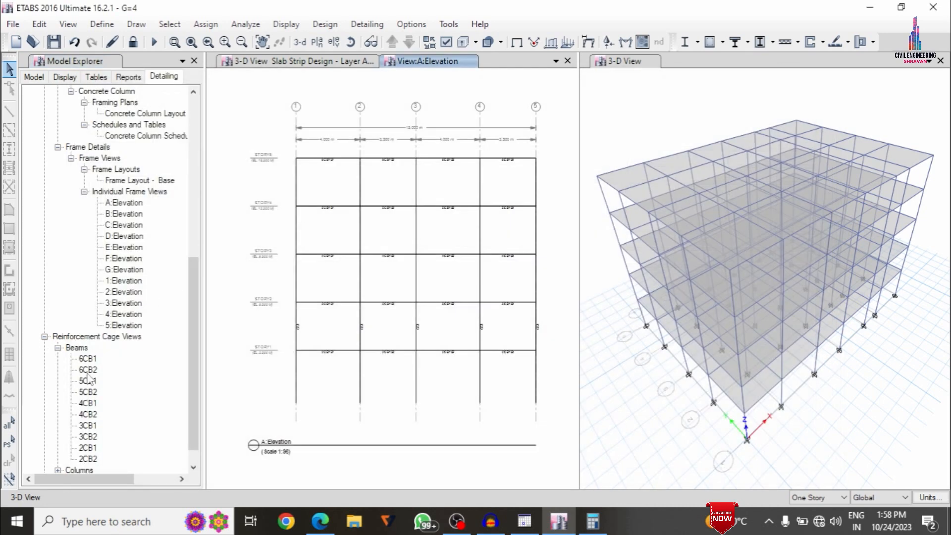
# Examine the bars and stirrups in the 3D reinforcement cage of beam 6CB1, and close its rendered view
pyautogui.doubleClick(88, 361)
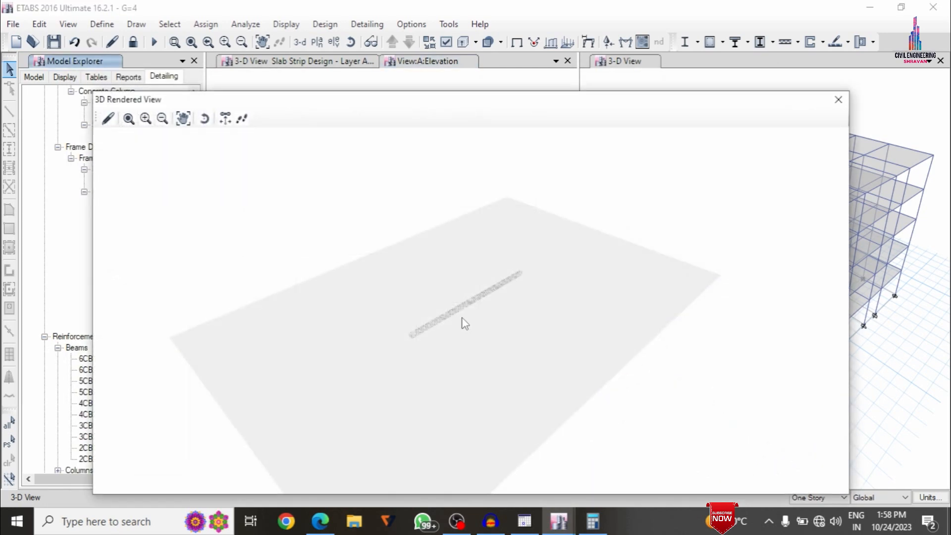
pyautogui.scroll(10, 465, 323)
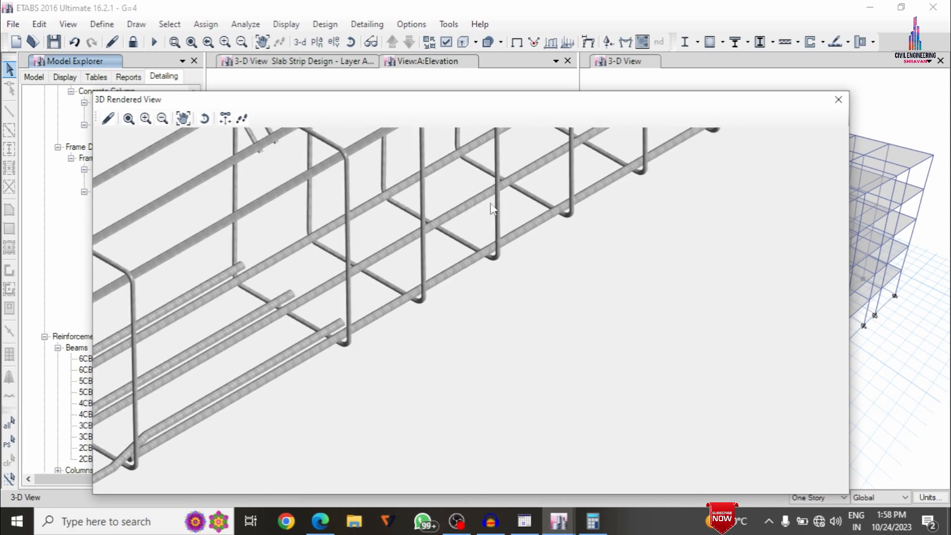
pyautogui.moveTo(490, 203); pyautogui.dragTo(501, 332)
pyautogui.click(839, 100)
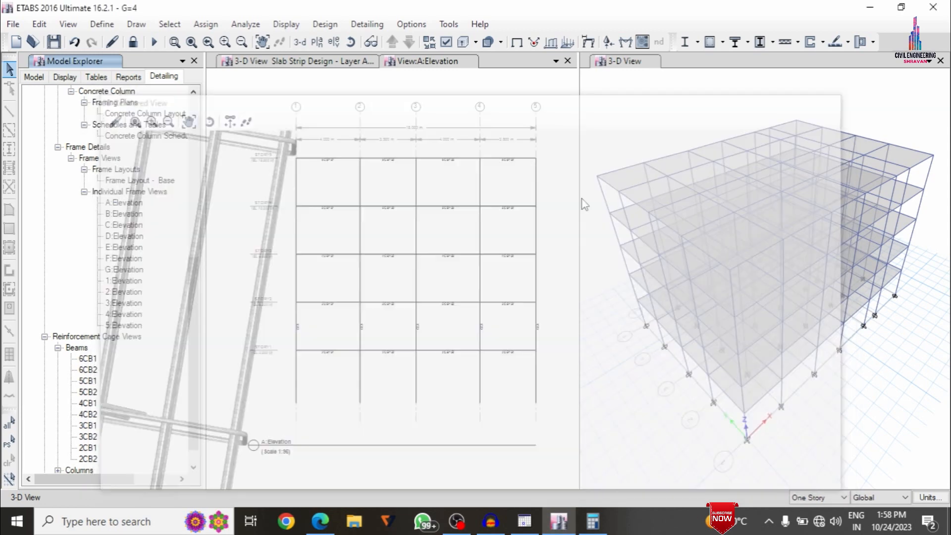
# Examine the 3D reinforcement cage of column CC1, looking closely at its vertical bars and ties from several angles
pyautogui.scroll(-1, 62, 456)
pyautogui.click(58, 448)
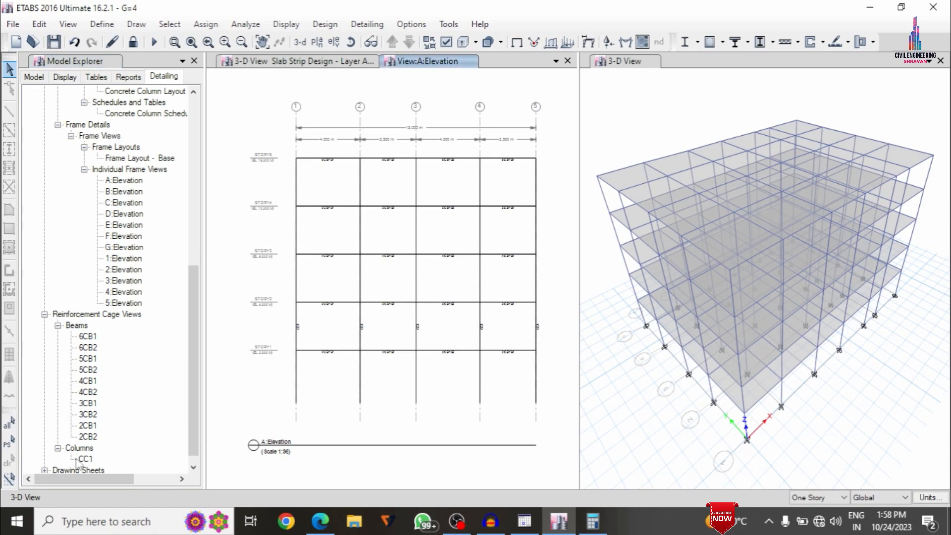
pyautogui.click(85, 459)
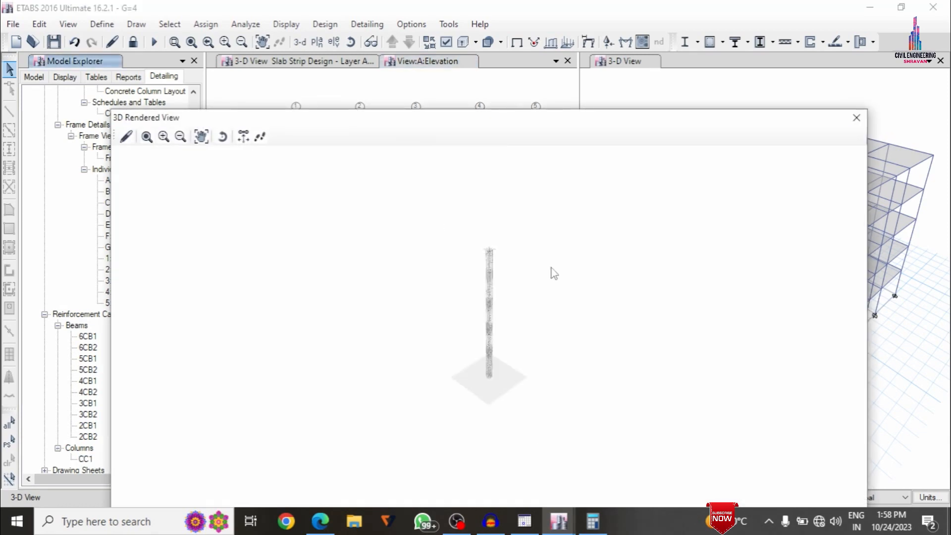
pyautogui.scroll(3, 468, 334)
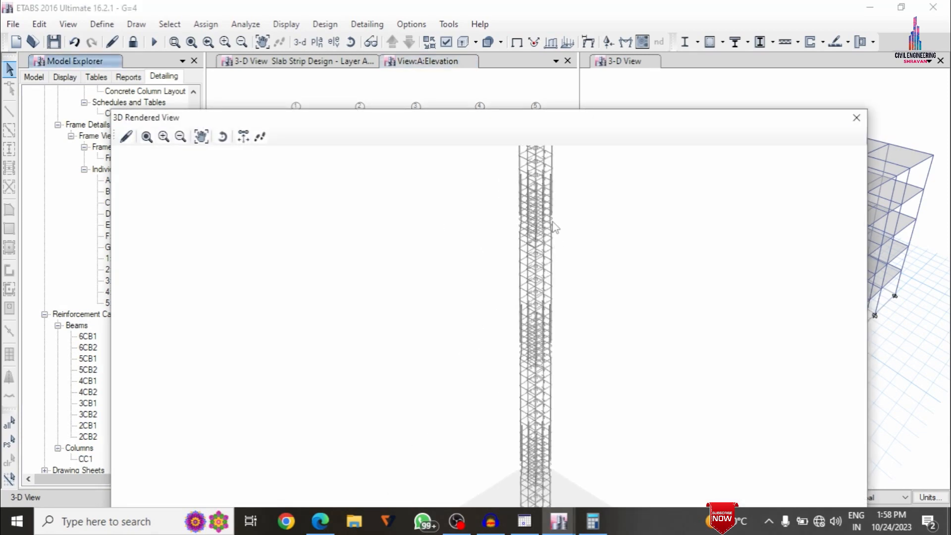
pyautogui.moveTo(554, 227); pyautogui.dragTo(534, 321)
pyautogui.scroll(4, 549, 198)
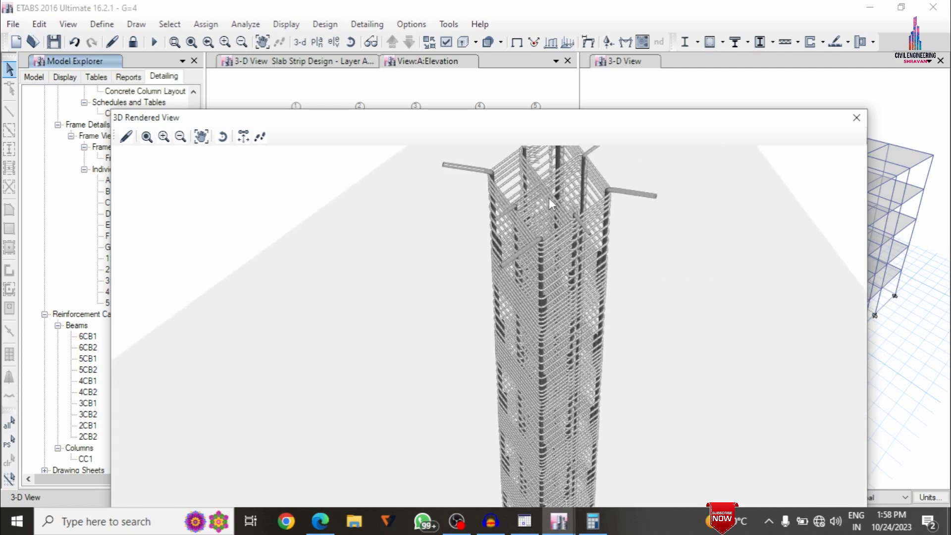
pyautogui.scroll(6, 549, 198)
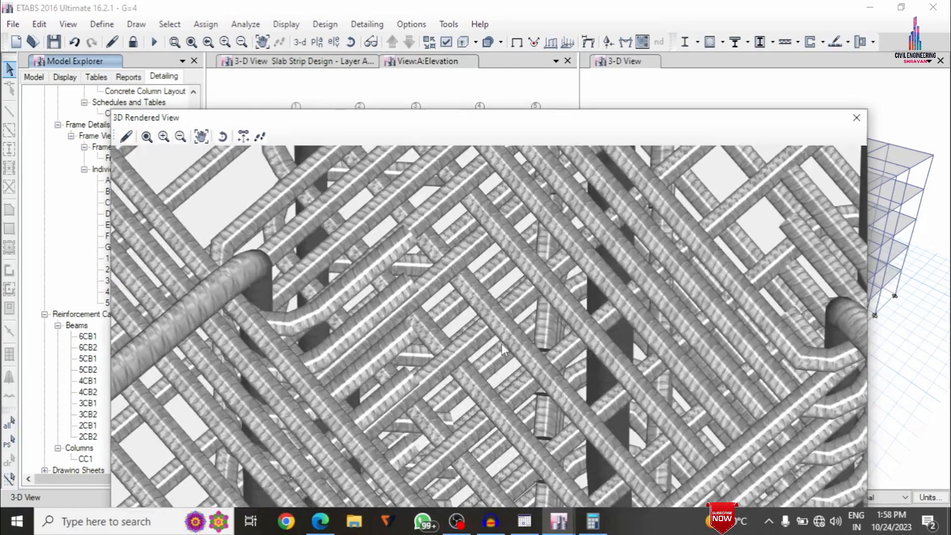
pyautogui.moveTo(502, 344); pyautogui.dragTo(755, 158)
pyautogui.moveTo(345, 275); pyautogui.dragTo(717, 332)
pyautogui.scroll(-3, 503, 297)
pyautogui.moveTo(445, 324); pyautogui.dragTo(517, 349)
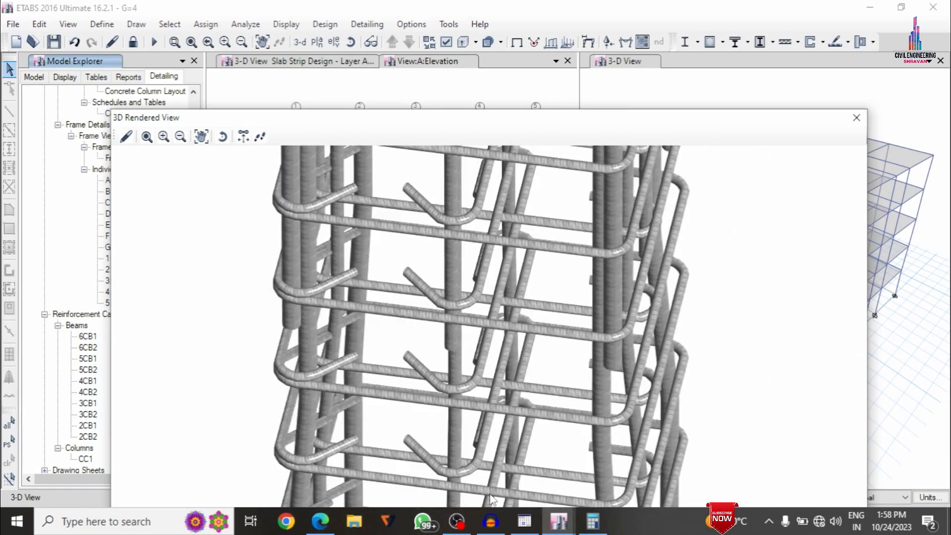